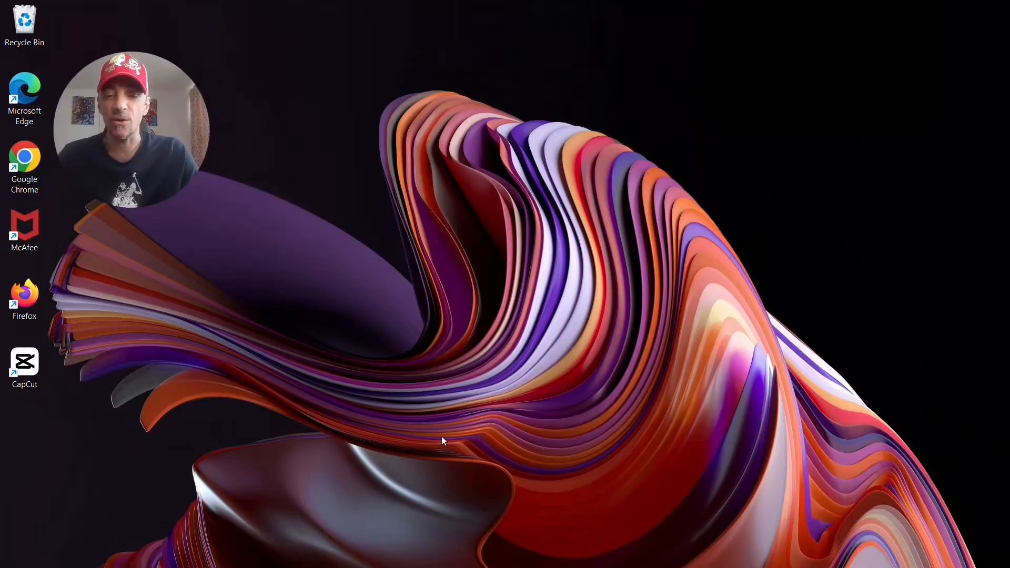
- Look through the saved example T-shirt images with red, yellow, cyan and blue offset colour effects, and close the viewer
mouse_move(465, 566)
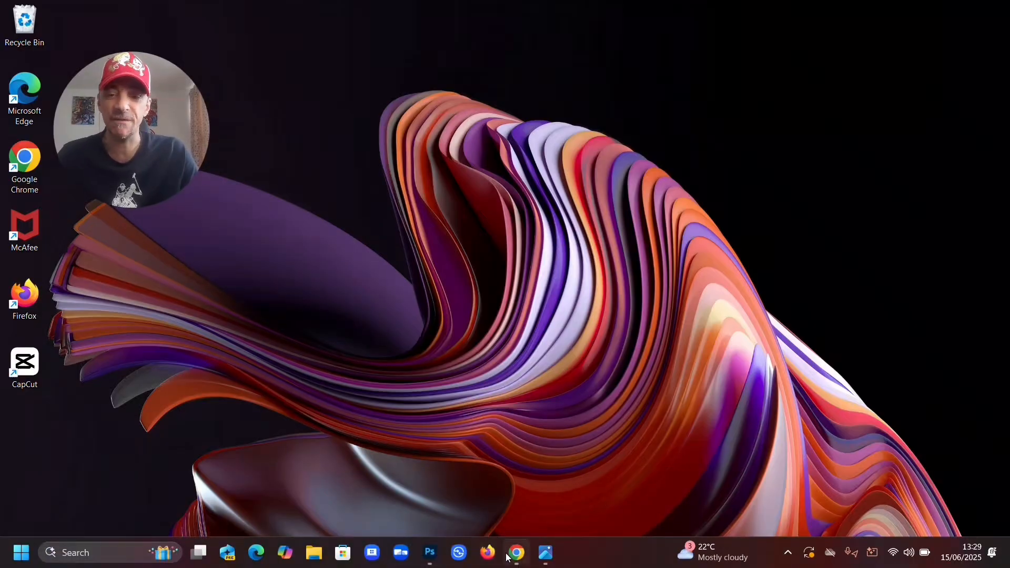
mouse_move(529, 558)
click(532, 479)
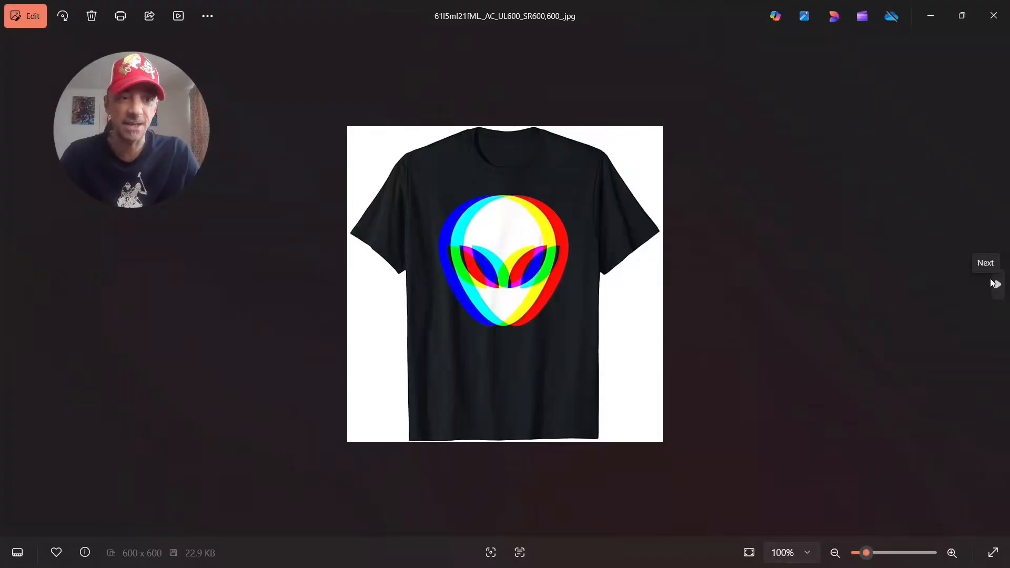
click(998, 284)
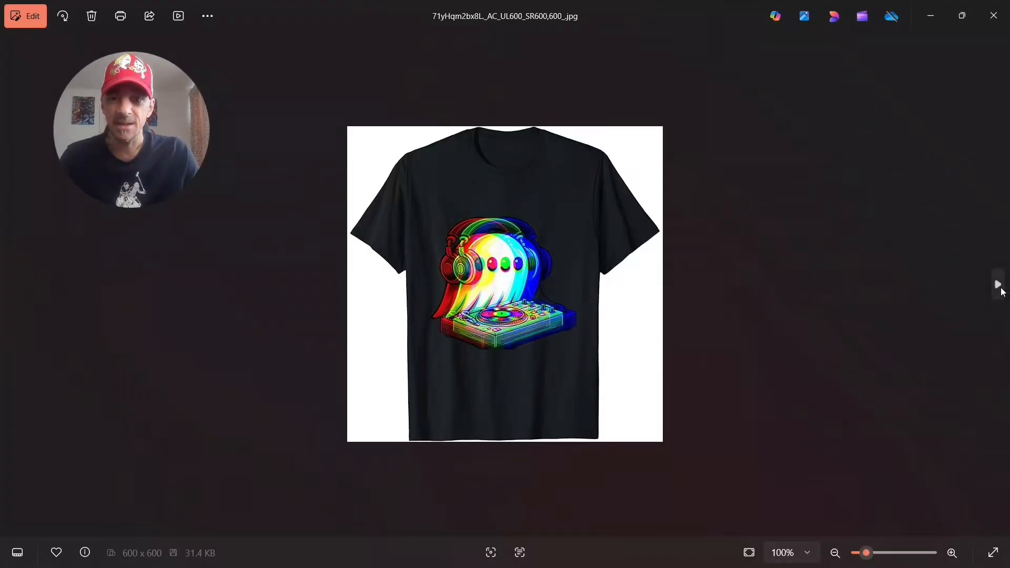
click(1000, 287)
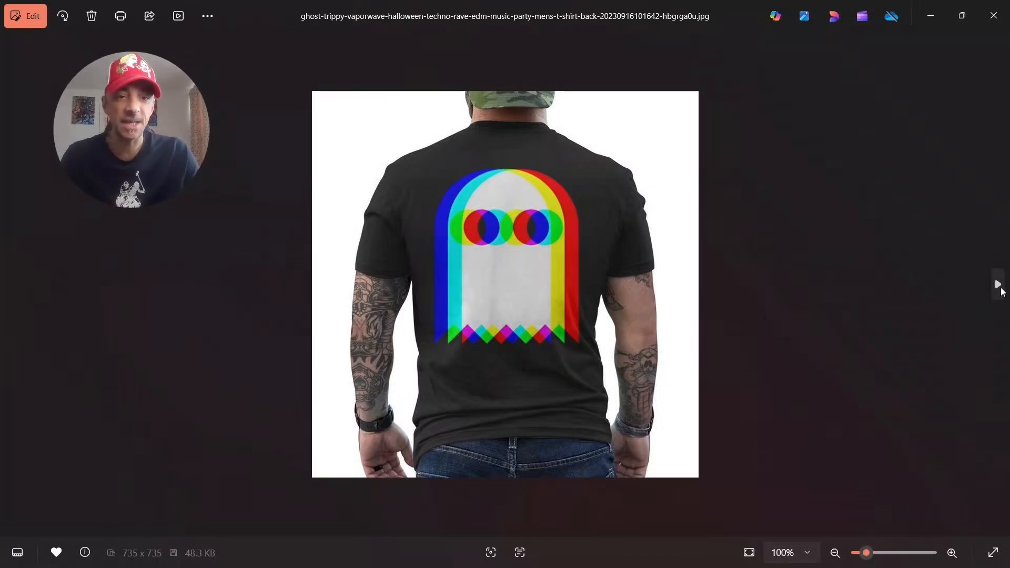
click(999, 286)
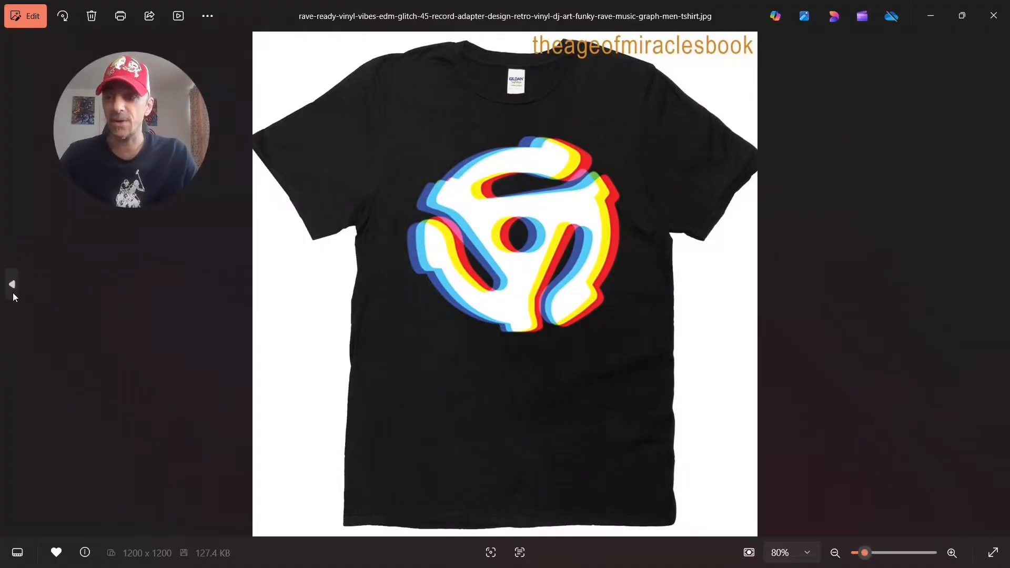
click(12, 286)
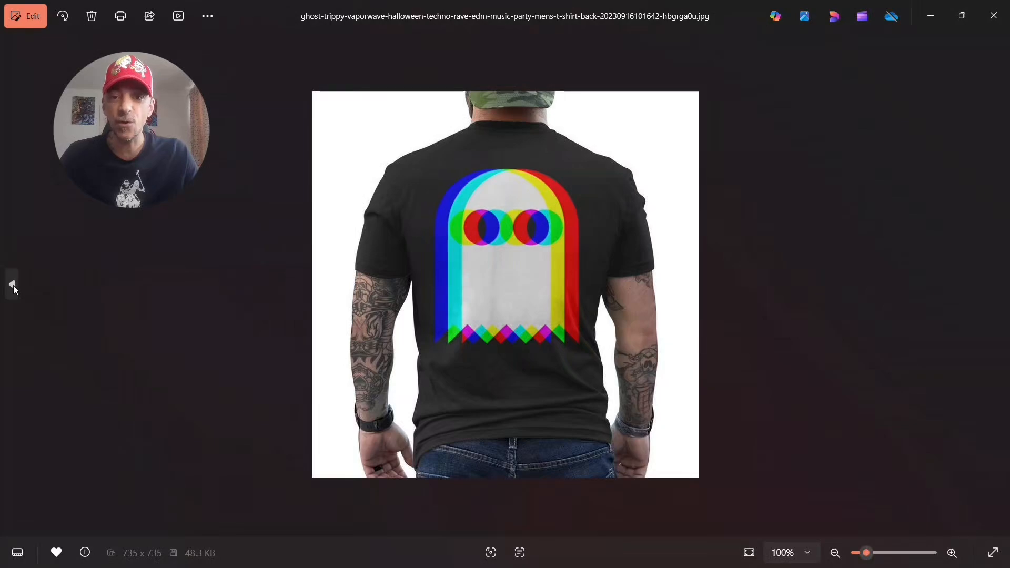
click(12, 286)
click(12, 285)
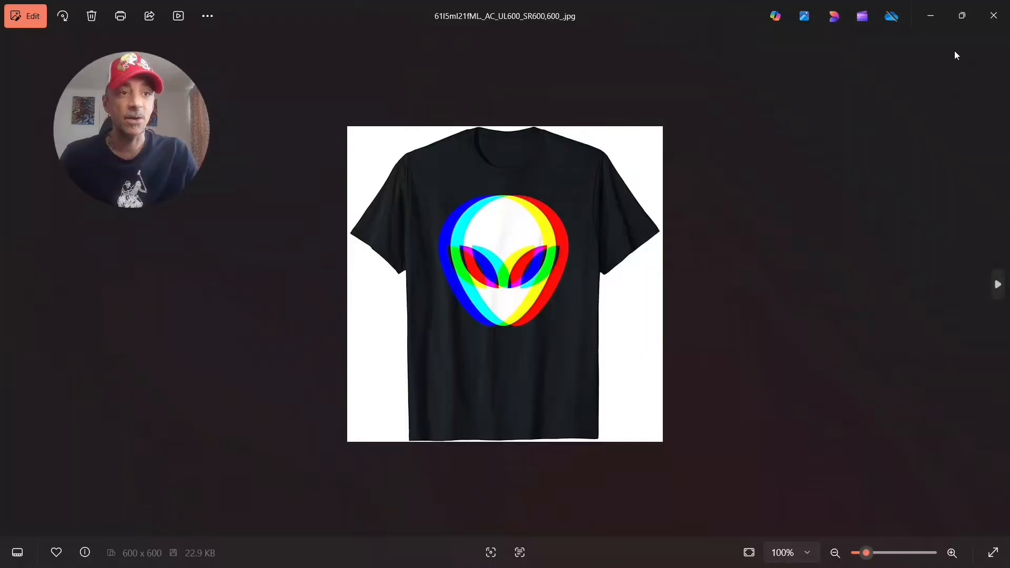
click(993, 16)
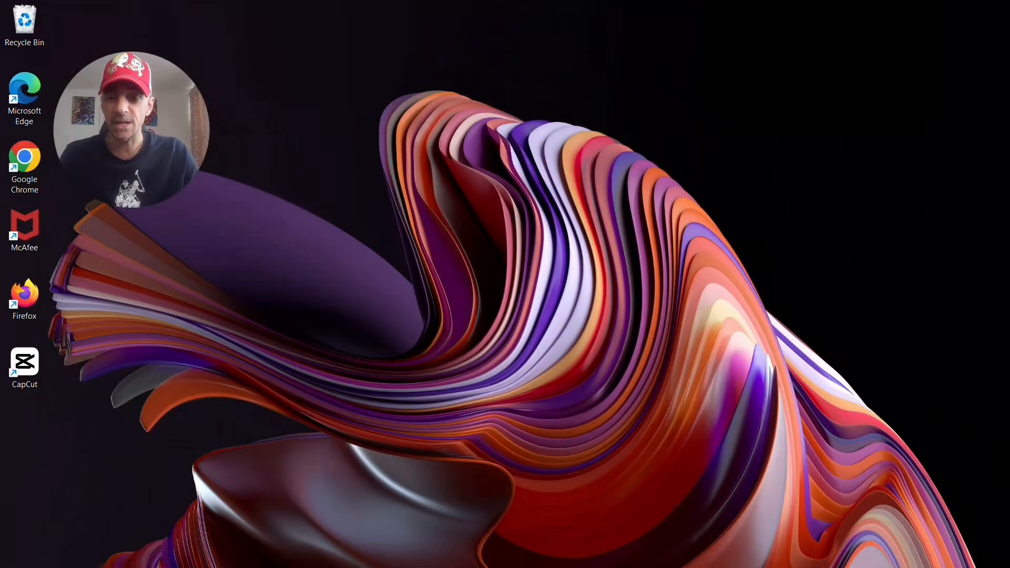
- In ChatGPT in Chrome, submit the prompt "create a vector image of a white skull and headphones with a black background"
mouse_move(441, 563)
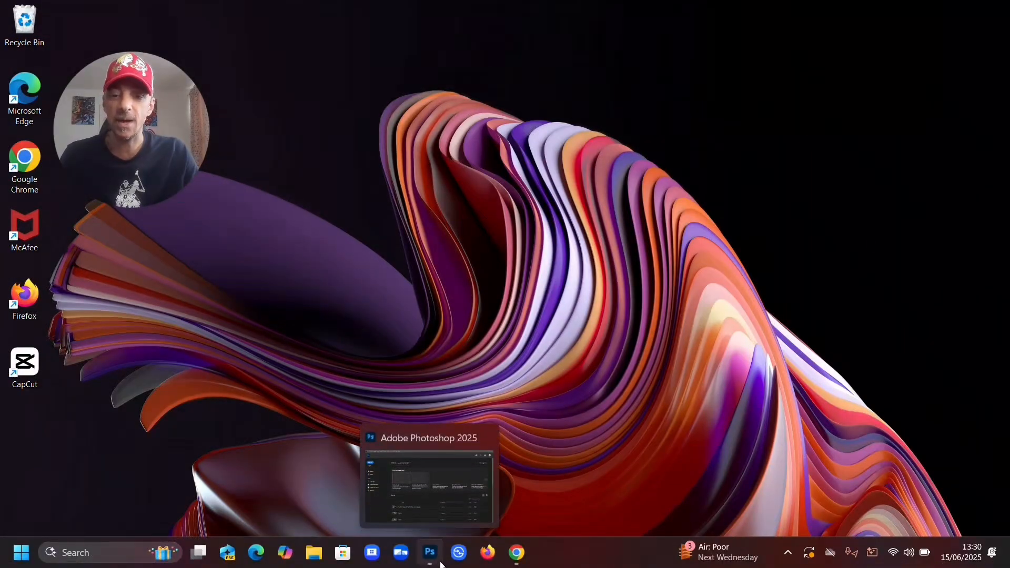
click(514, 554)
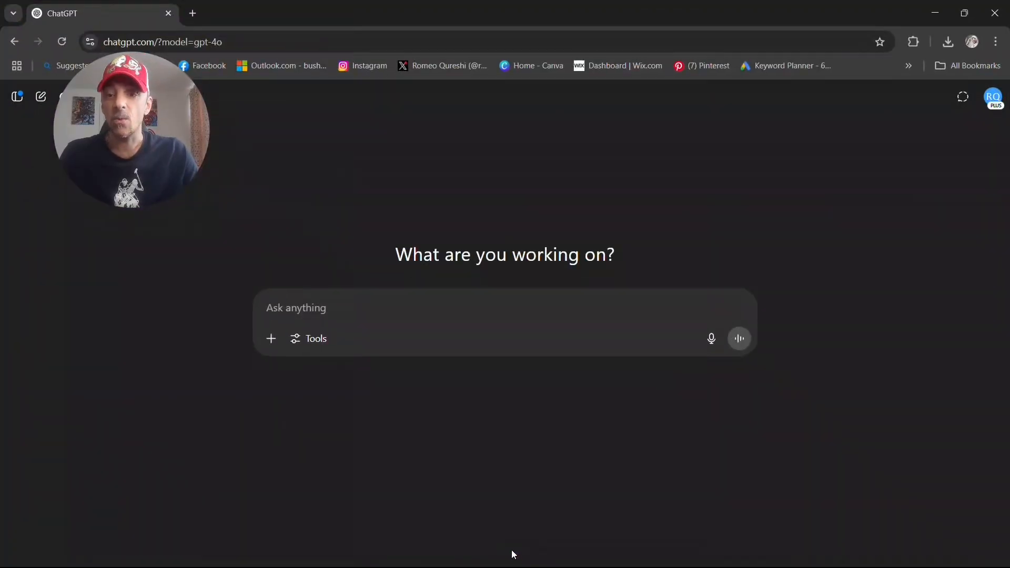
right_click(318, 307)
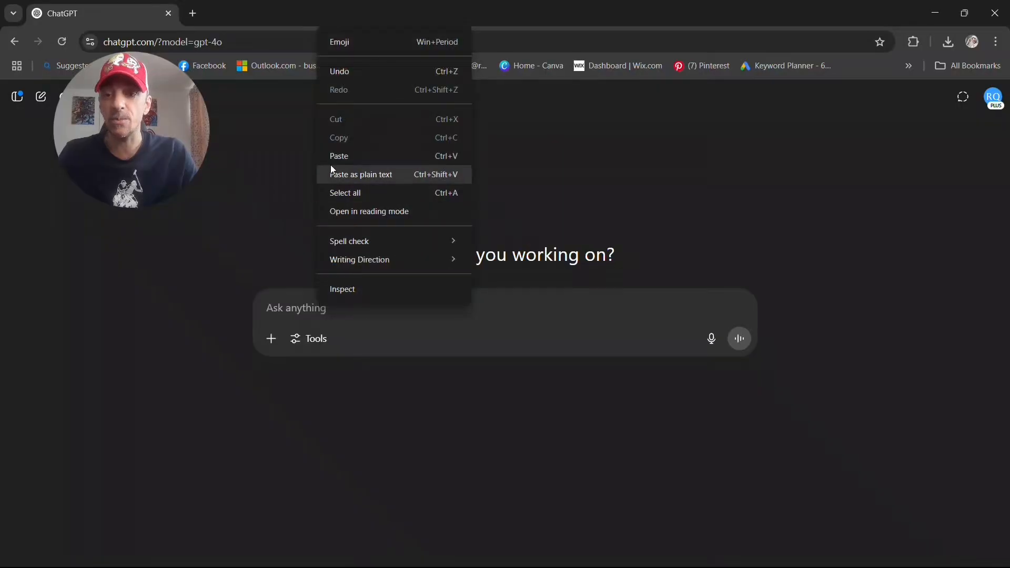
click(344, 158)
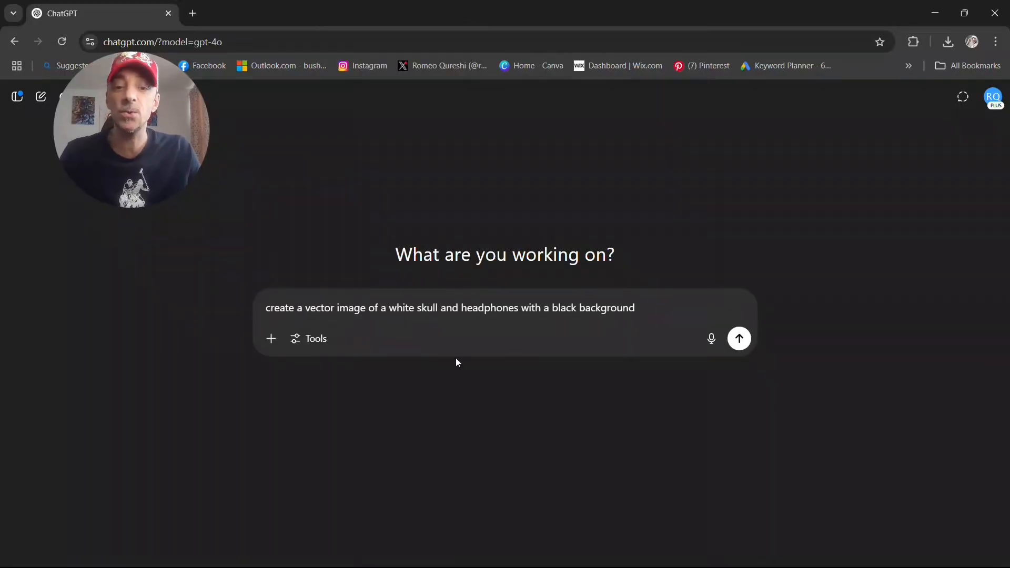
click(739, 338)
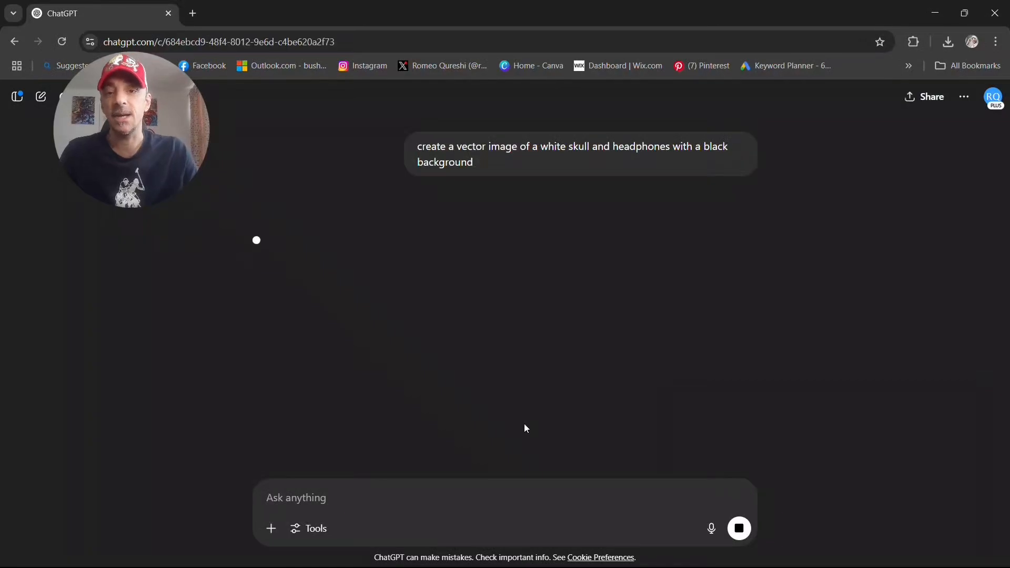
- Open the generated skull and headphones image, download it and minimise the browser
scroll(694, 360, down, 2)
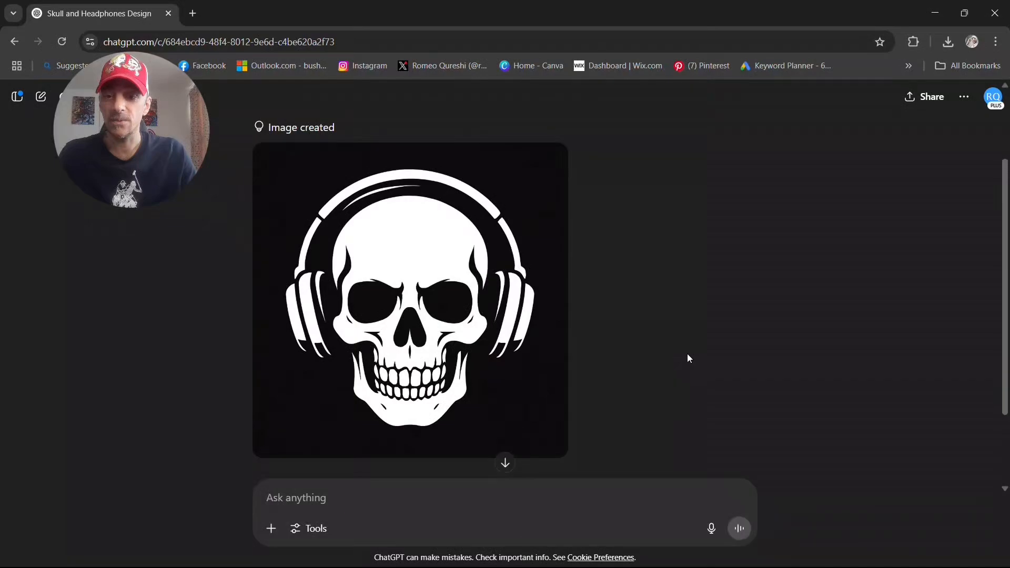
mouse_move(403, 311)
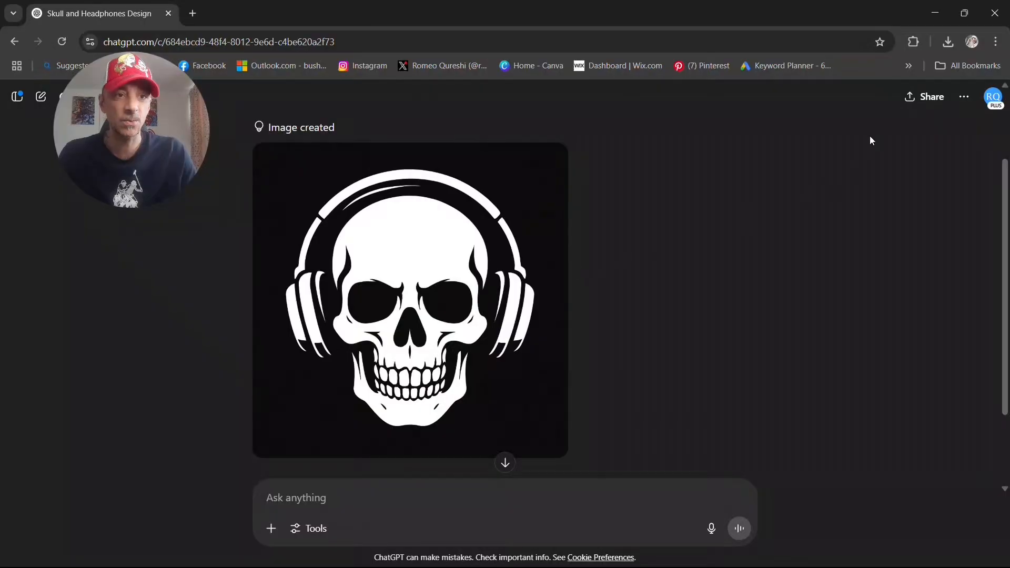
click(410, 300)
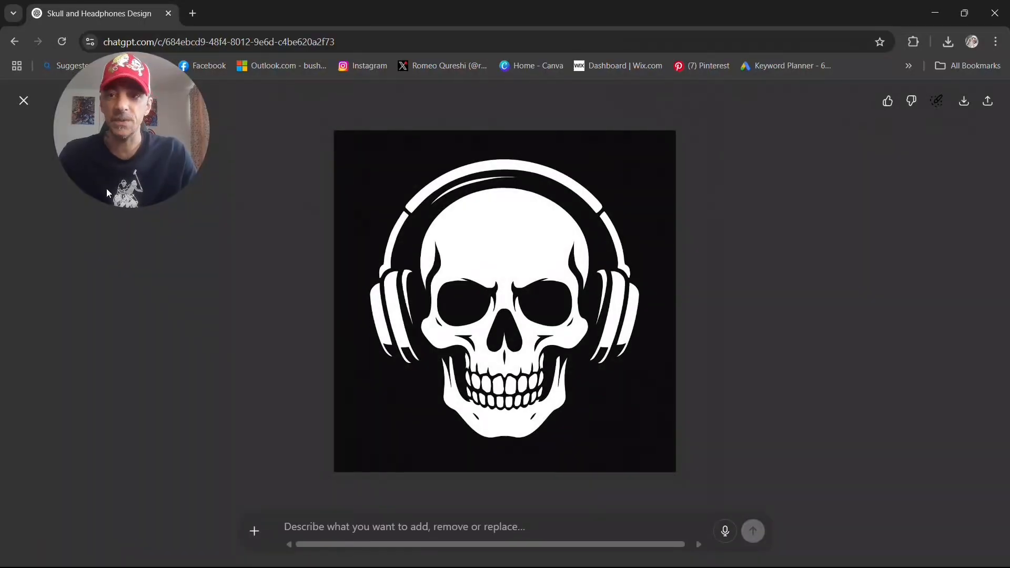
click(964, 100)
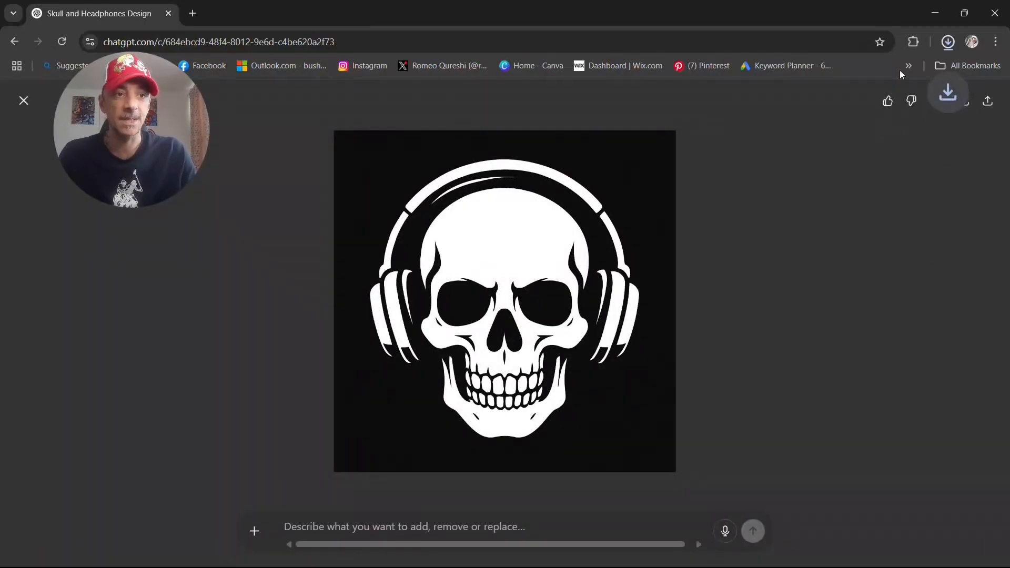
click(935, 15)
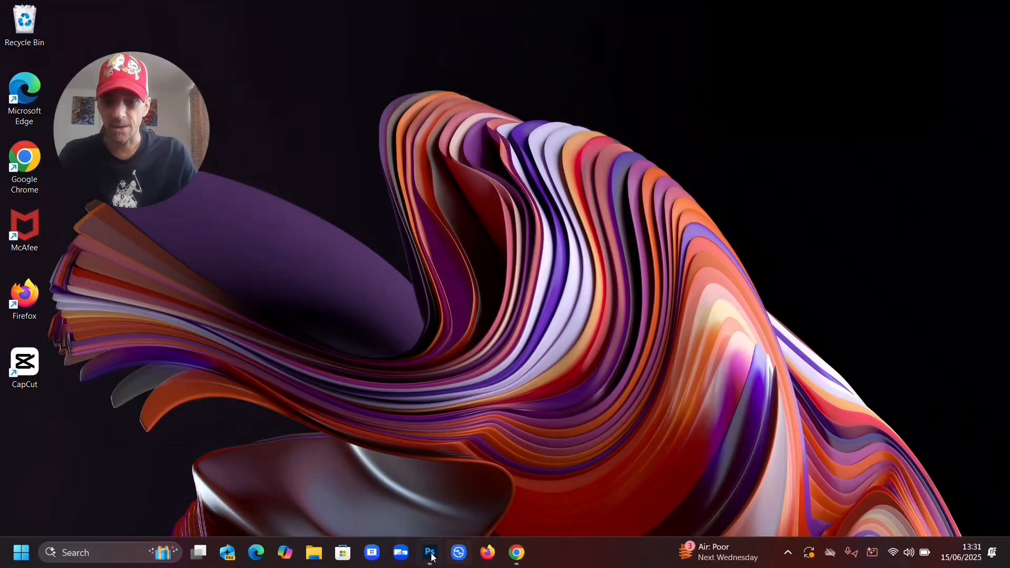
- Switch to Photoshop and create a new 4500 x 5400 px document at 300 pixels/inch, RGB Color, with a white background
click(431, 553)
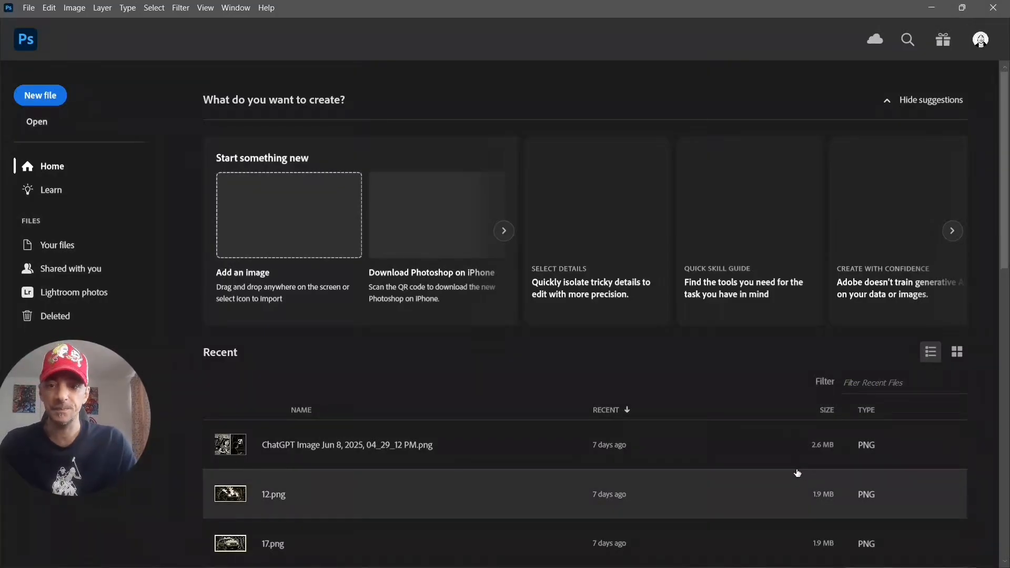
click(47, 96)
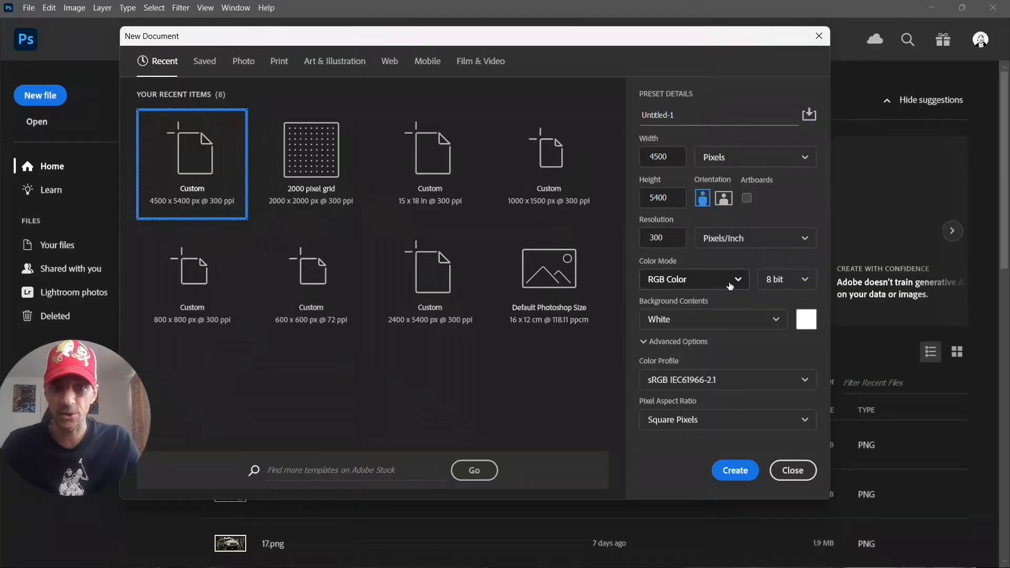
click(735, 473)
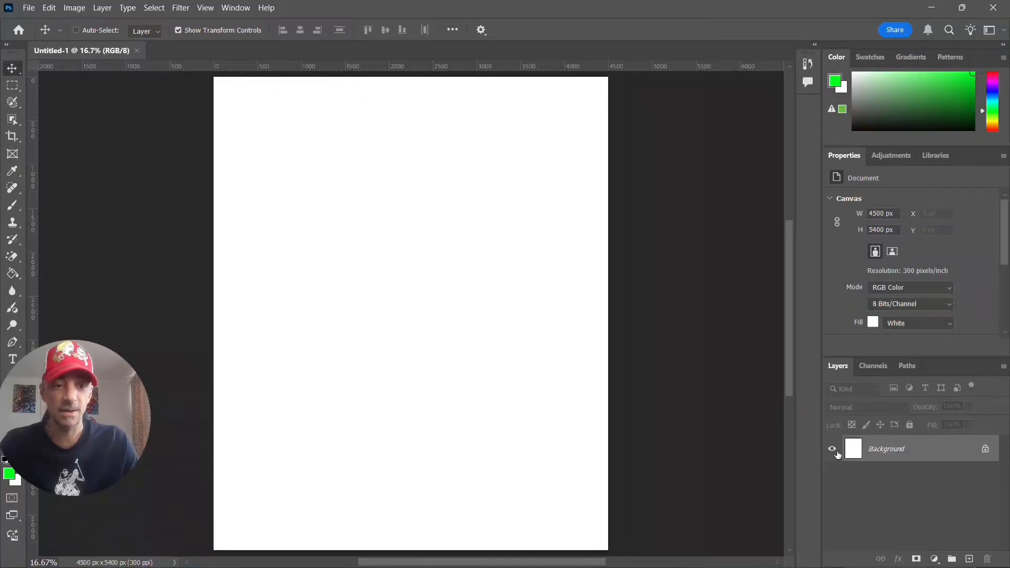
- Unlock the white background layer and hide it so the canvas is transparent
click(986, 449)
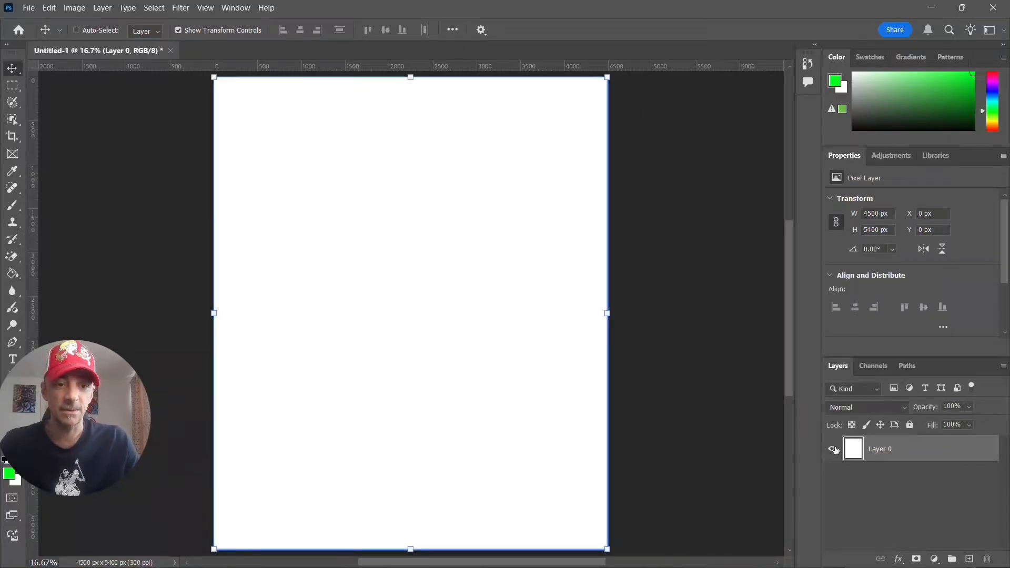
click(832, 449)
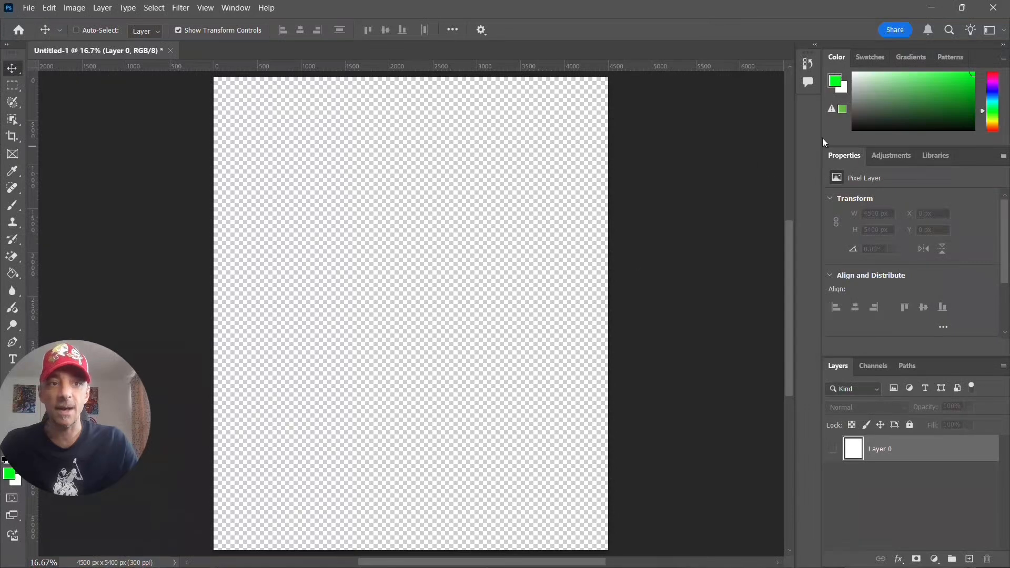
- Open the Downloads folder in File Explorer and select ChatGPT Image Jun 15, 2025, 01_30_57 PM.png
click(931, 7)
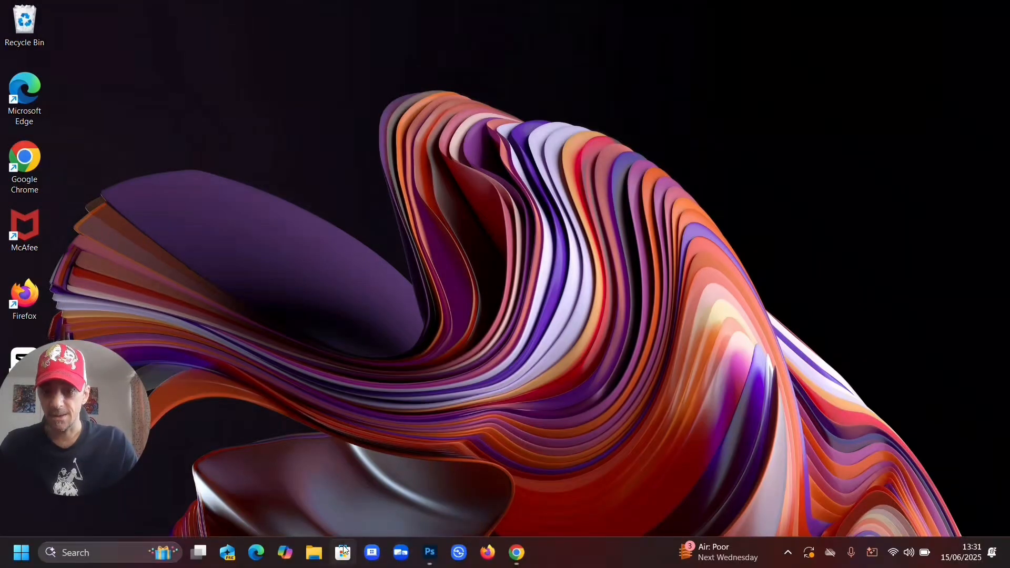
click(317, 548)
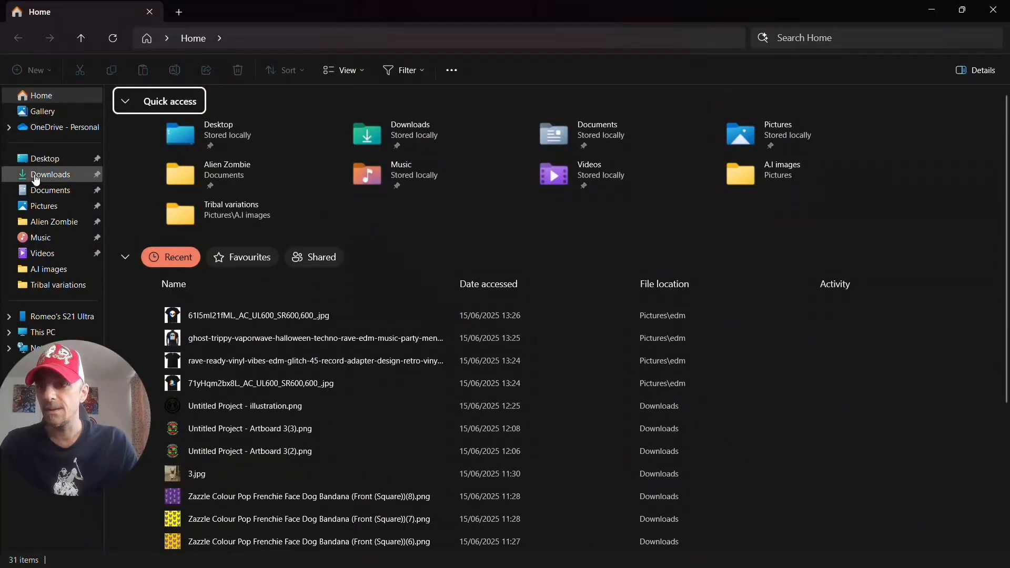
click(34, 176)
click(151, 148)
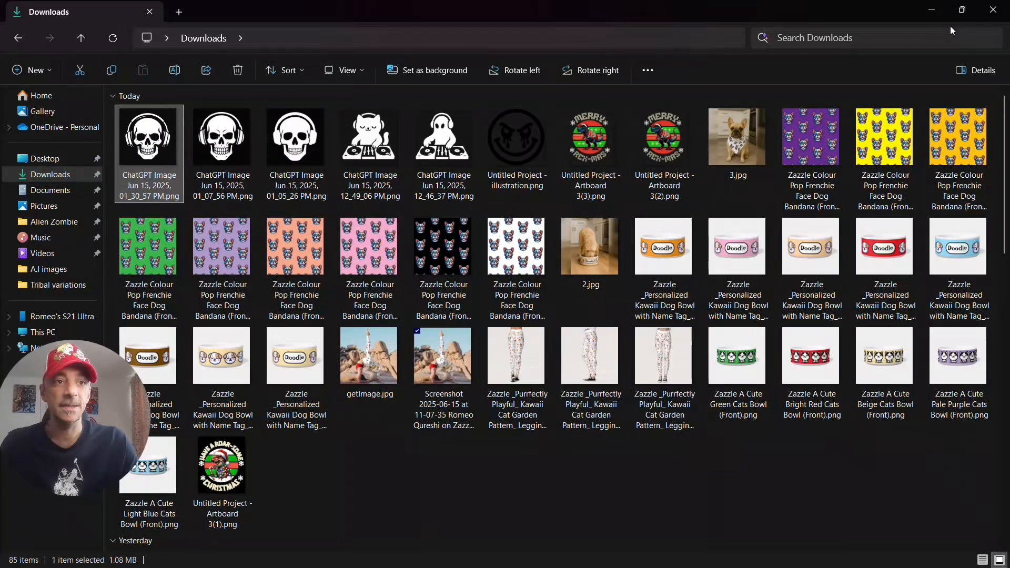
- Reduce the File Explorer and Photoshop windows and arrange them so the image file and the canvas are both reachable
click(965, 14)
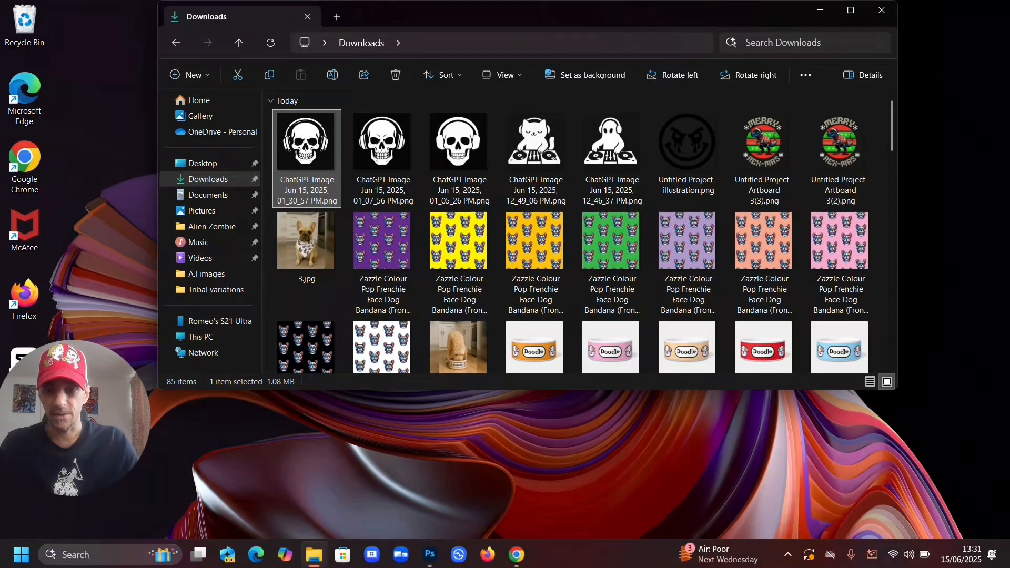
click(430, 553)
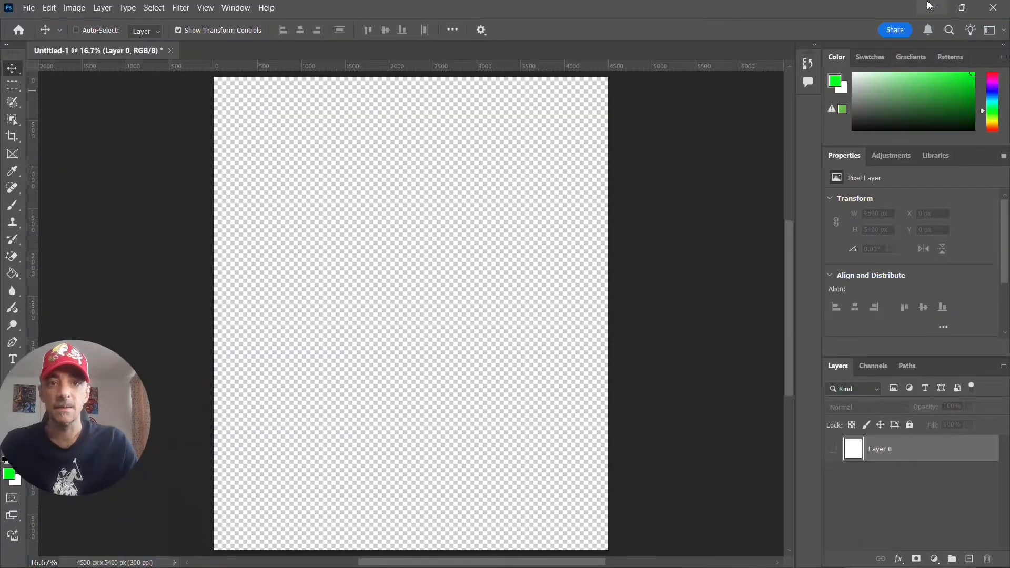
click(962, 8)
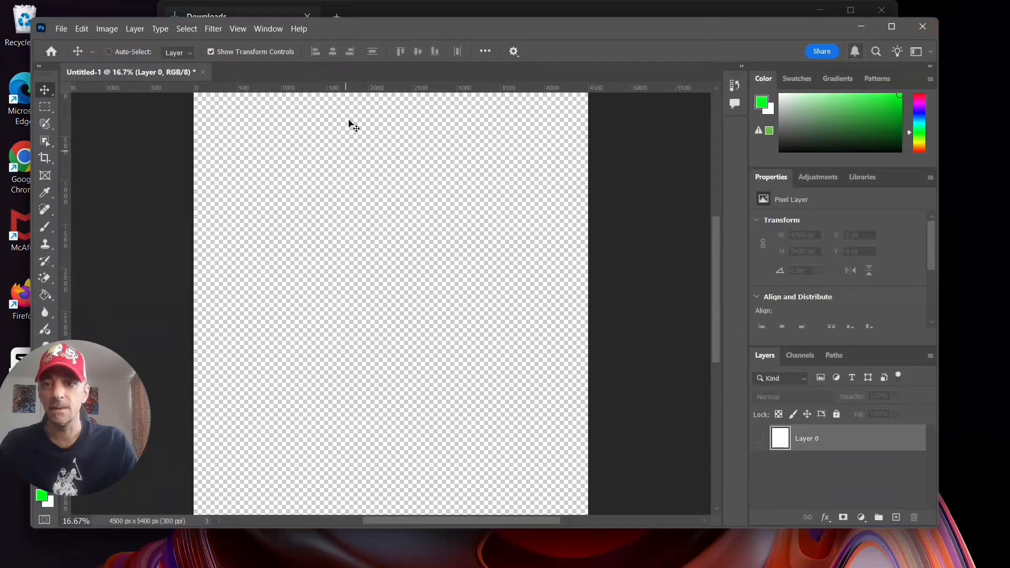
drag(398, 24, 453, 161)
double_click(310, 152)
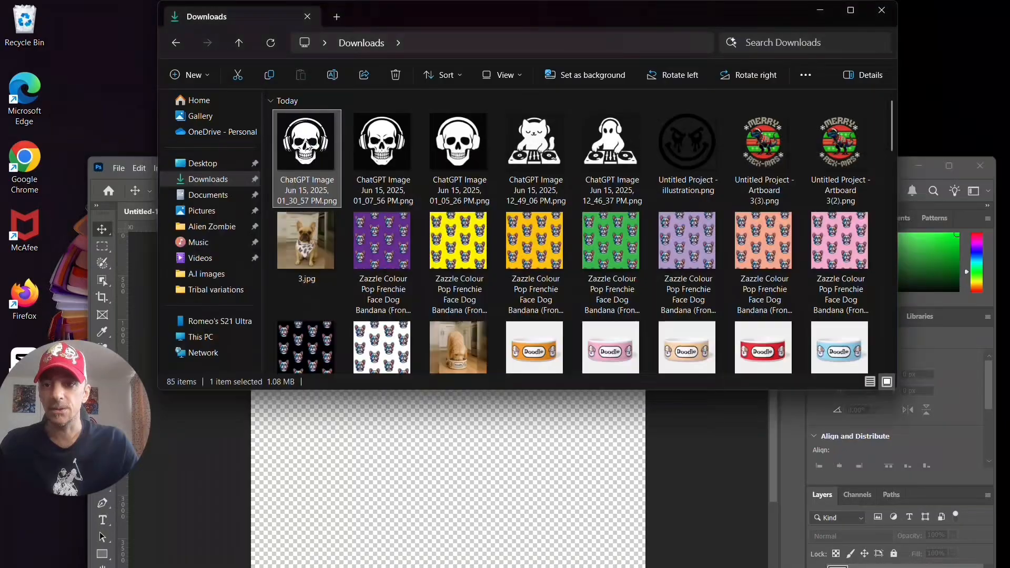
click(963, 16)
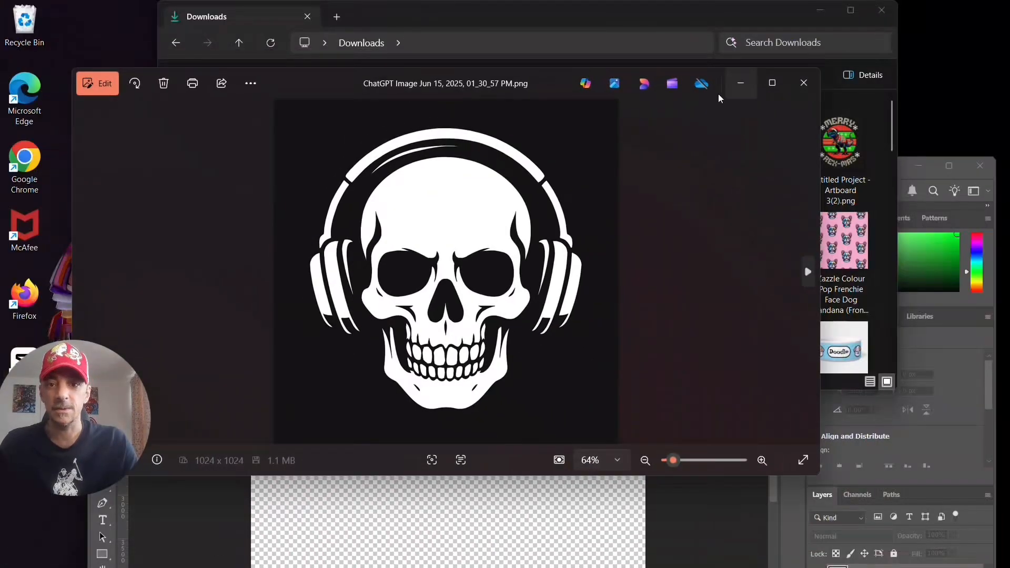
click(804, 83)
click(806, 75)
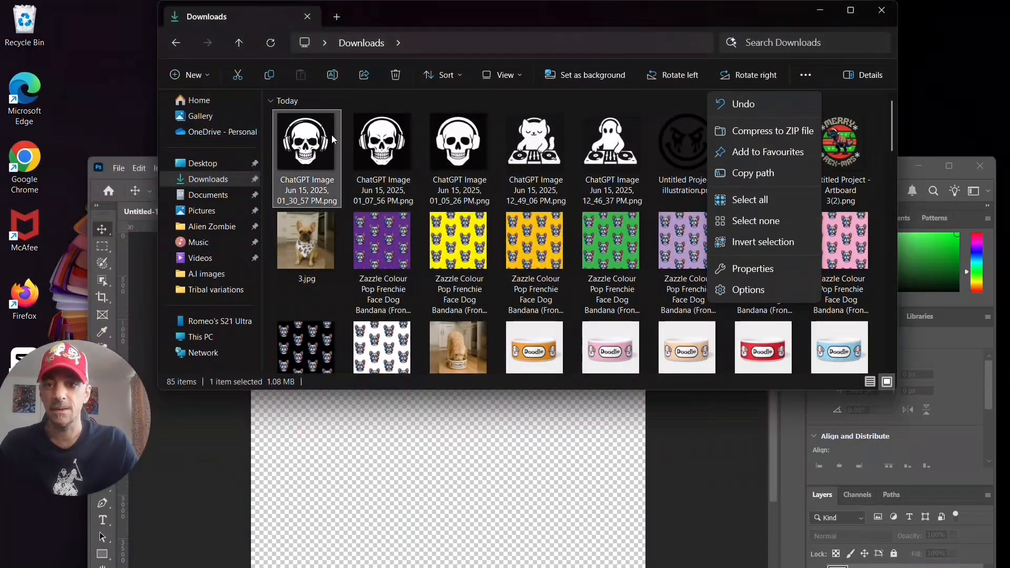
click(303, 145)
click(393, 456)
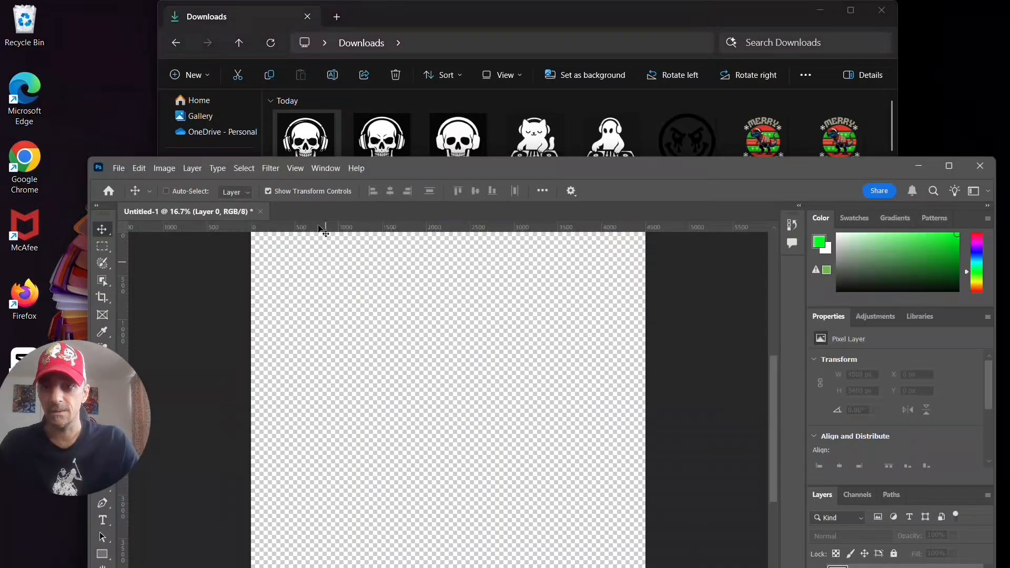
double_click(306, 140)
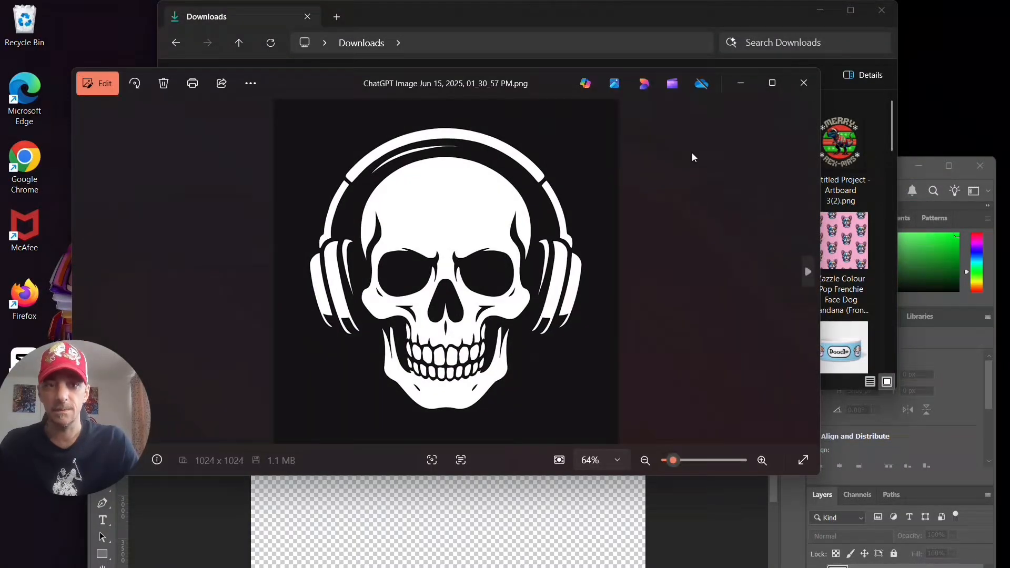
click(805, 86)
- Place the ChatGPT skull image on the Photoshop canvas, centre it vertically at Y 2700 px in the maximized window, and commit the placement
drag(308, 152, 402, 478)
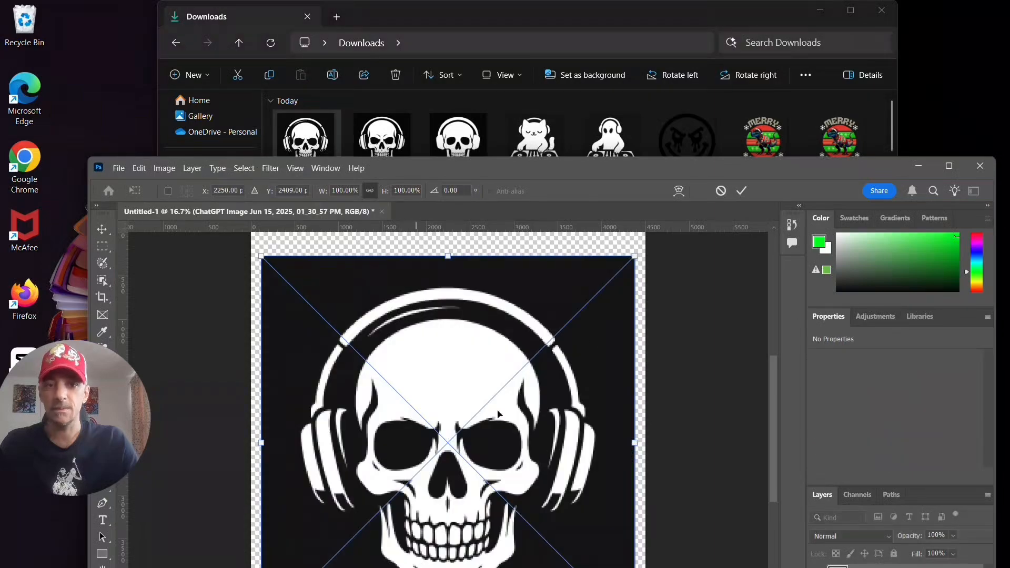
click(948, 166)
drag(515, 254, 518, 277)
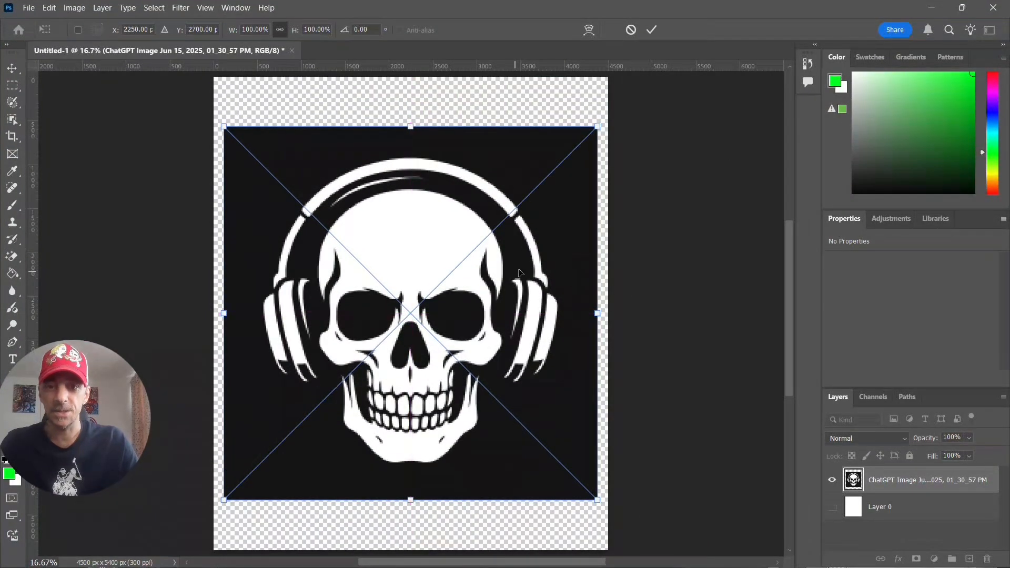
key(Return)
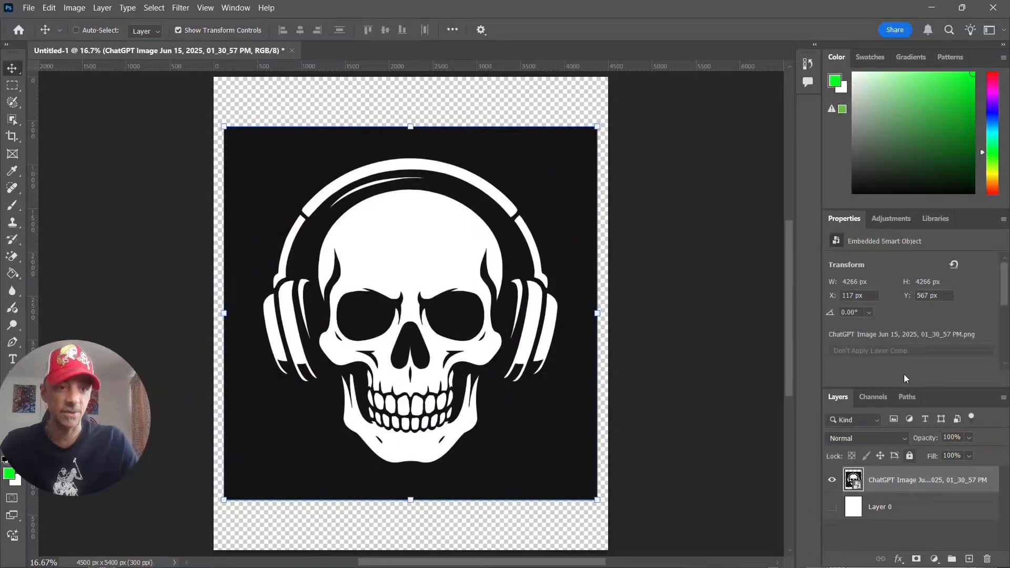
- Rasterize the placed skull layer and remove the black area around the skull and headphones with the Magic Eraser
right_click(932, 482)
click(934, 436)
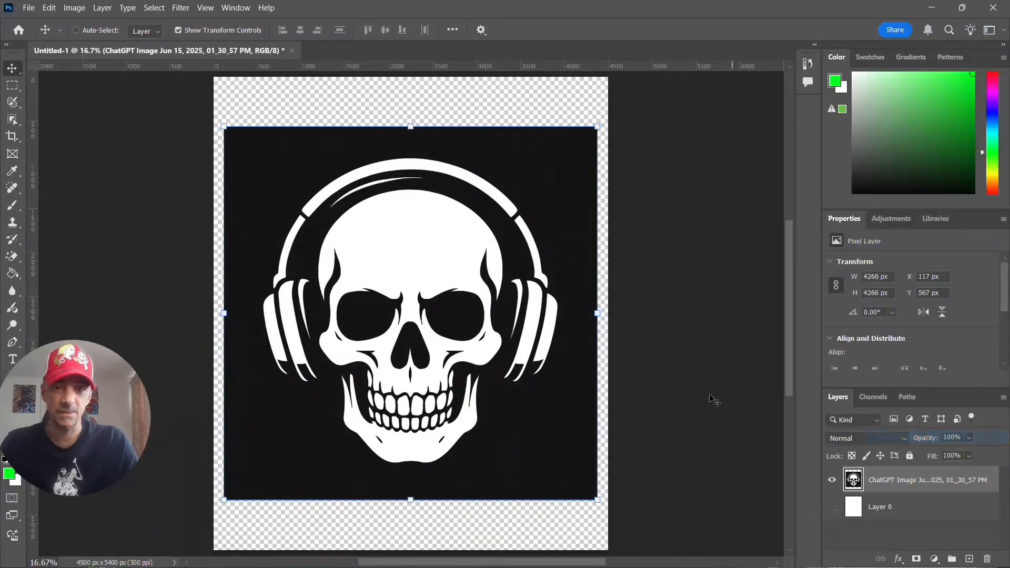
click(12, 256)
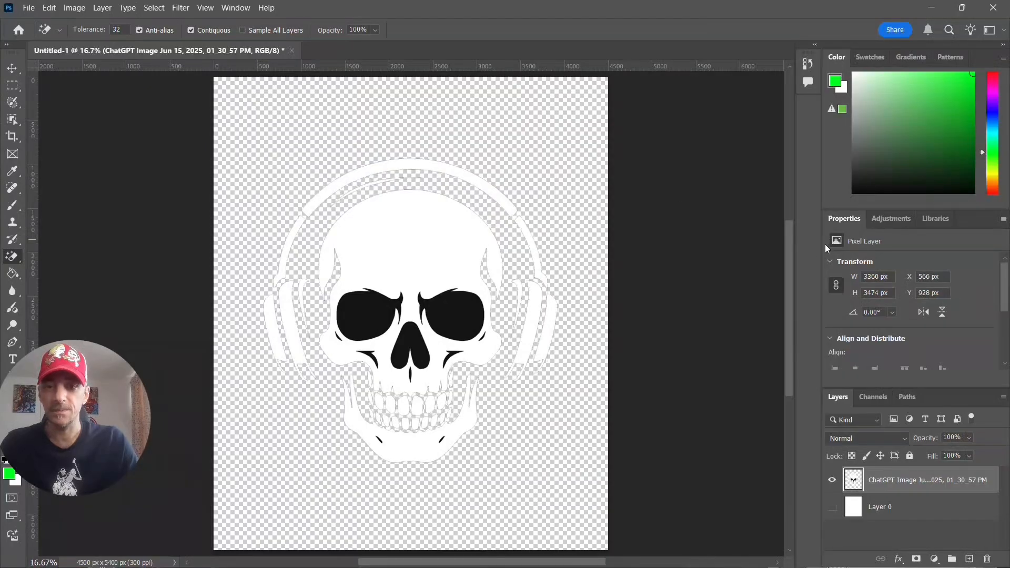
- Fill Layer 0 with the default black foreground colour, show it to check the skull against black, and hide it again
click(856, 511)
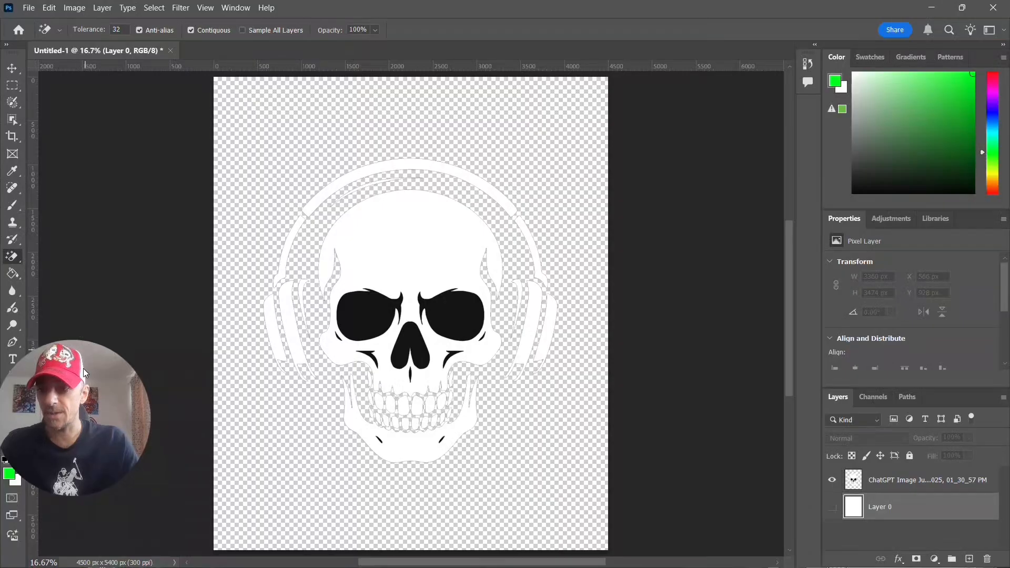
click(12, 68)
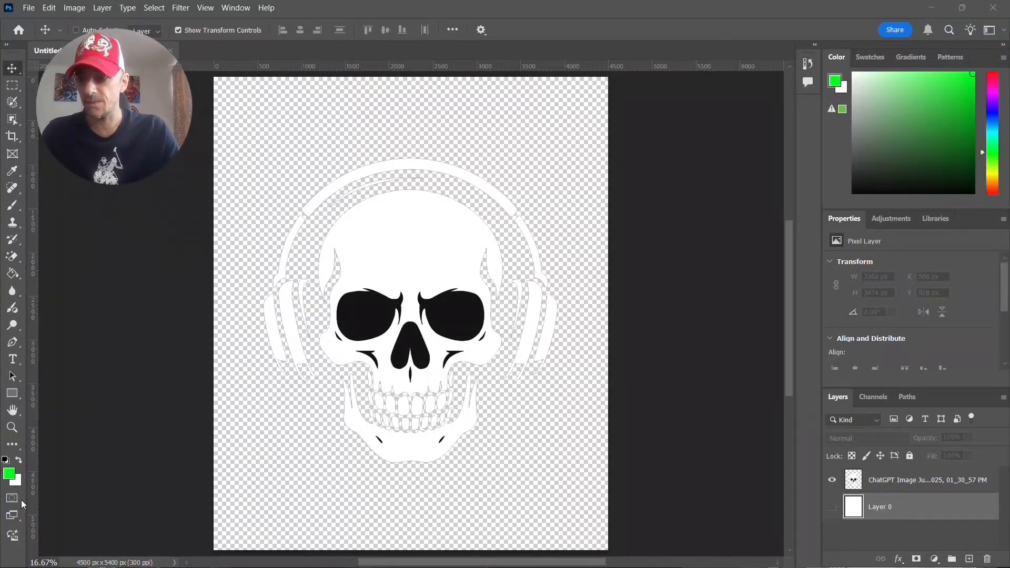
key(d)
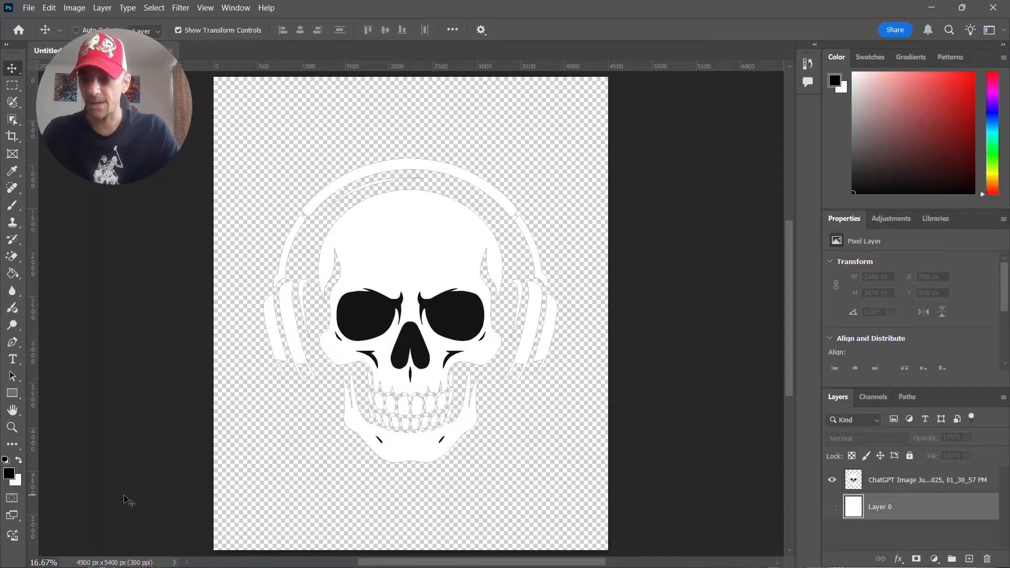
key(alt+BackSpace)
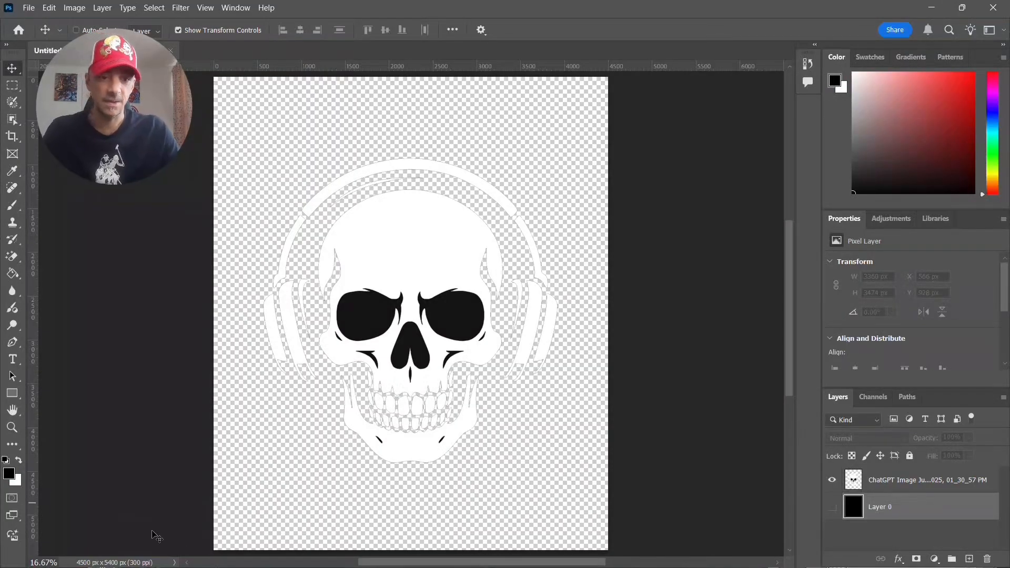
click(832, 508)
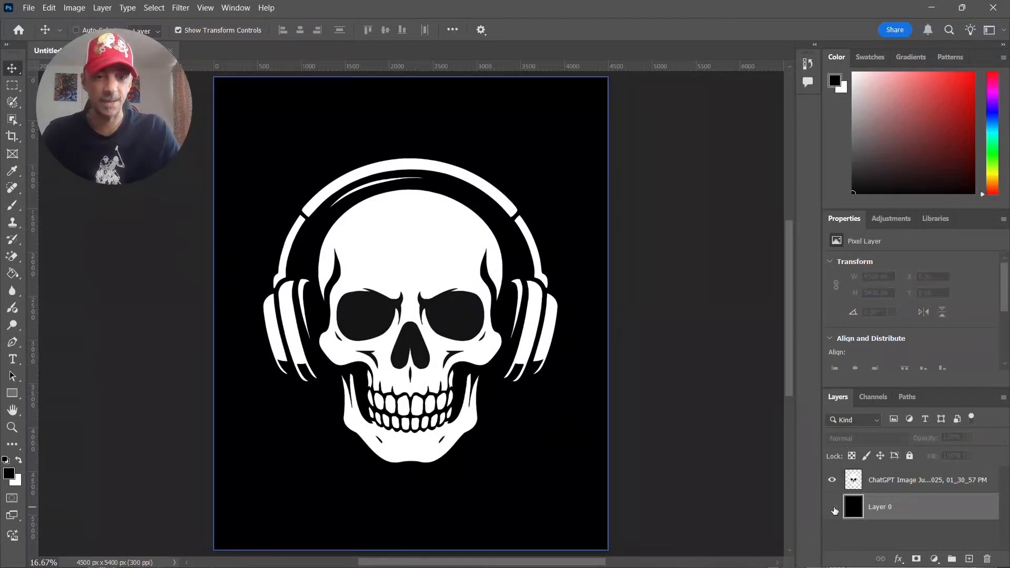
click(833, 509)
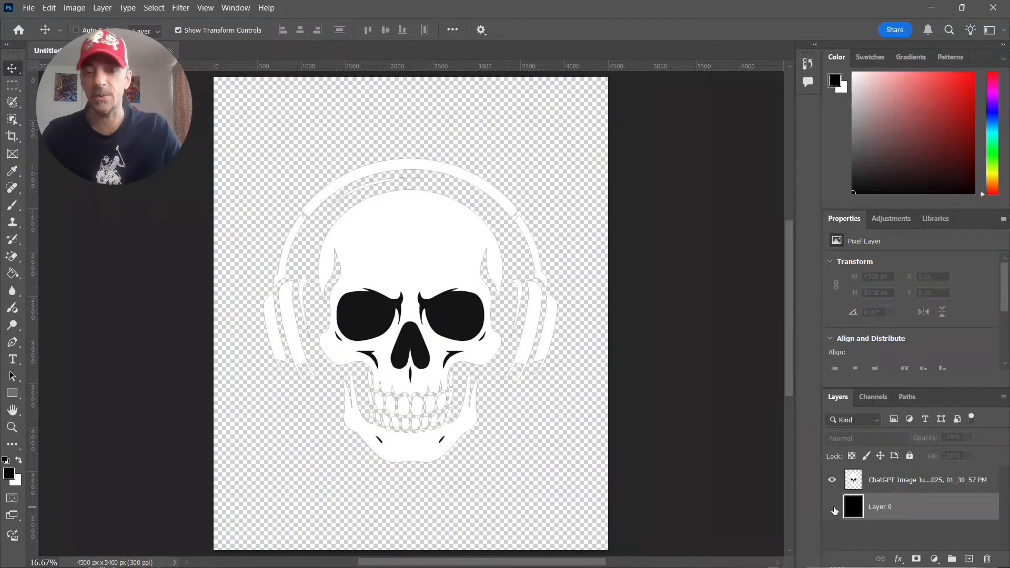
- Duplicate the skull image layer twice
click(907, 488)
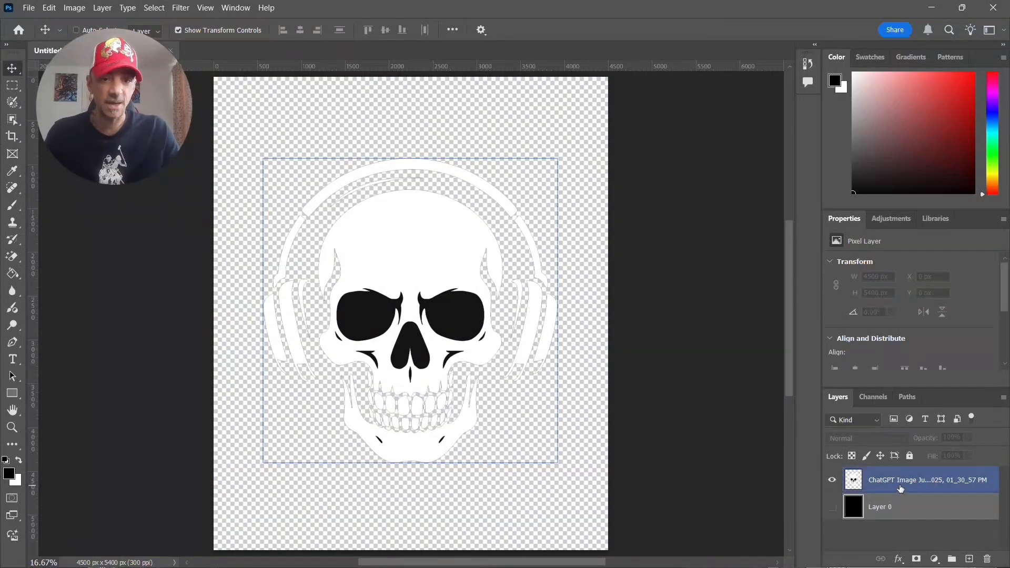
click(900, 488)
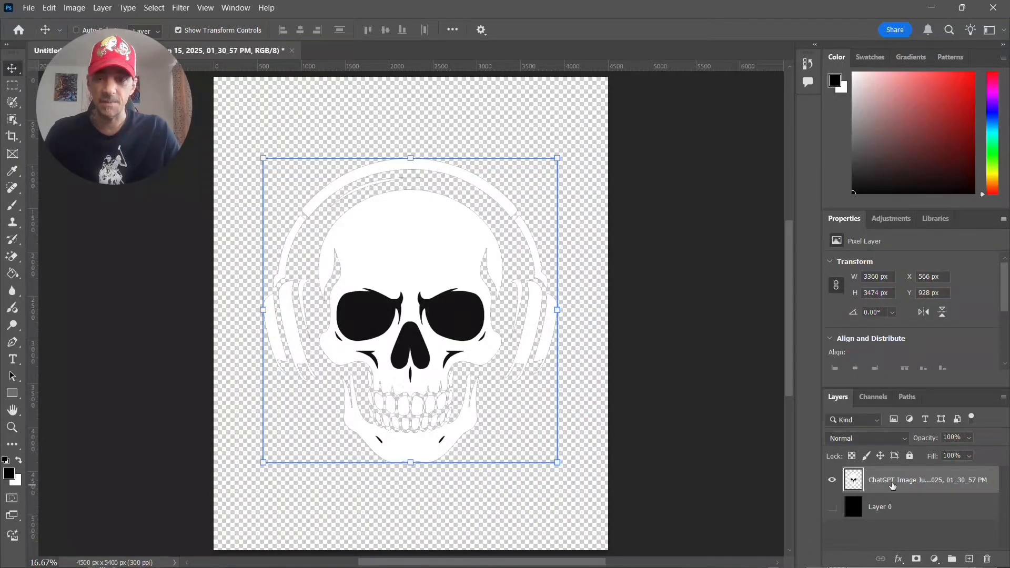
key(ctrl+j)
key(ctrl+j)
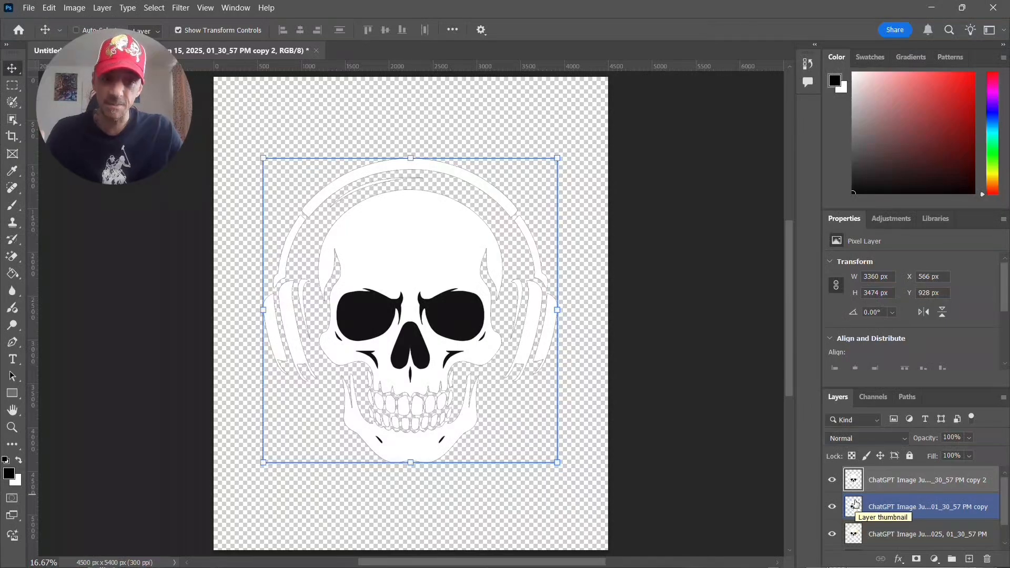
- Keep the topmost skull copy selected and set the foreground colour to a fully saturated blue with hue 243°
click(850, 537)
double_click(855, 481)
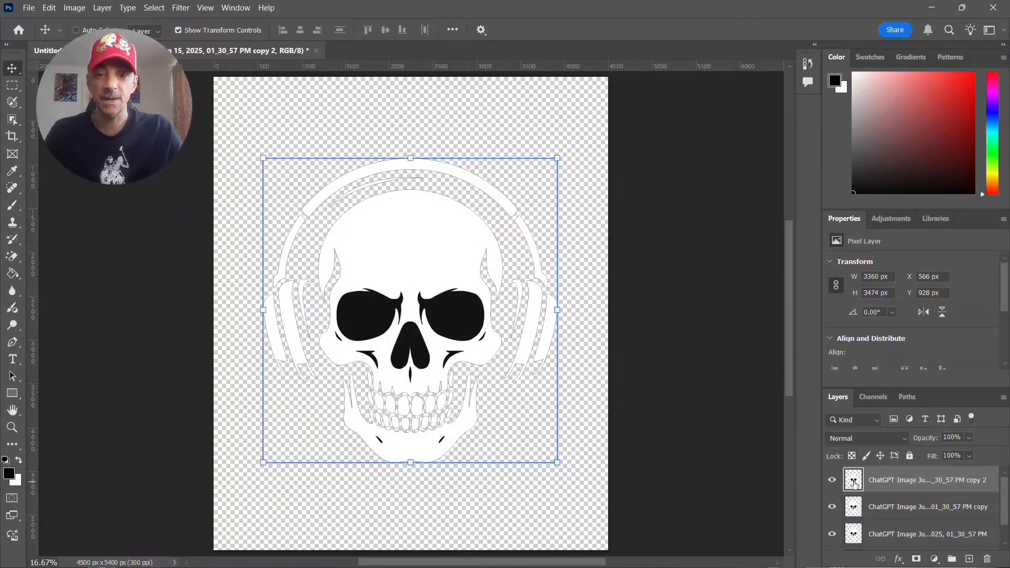
click(949, 110)
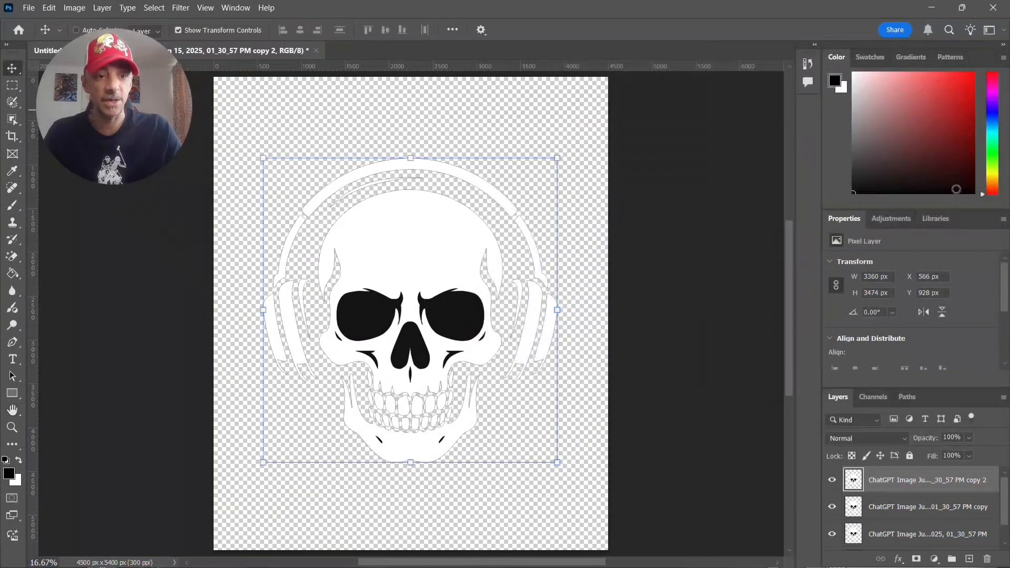
click(9, 474)
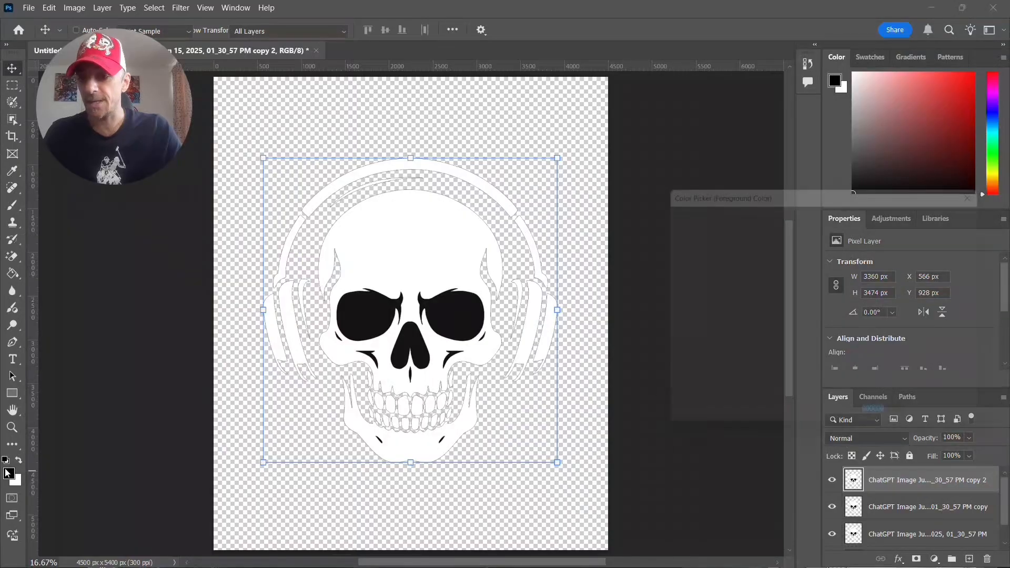
click(842, 322)
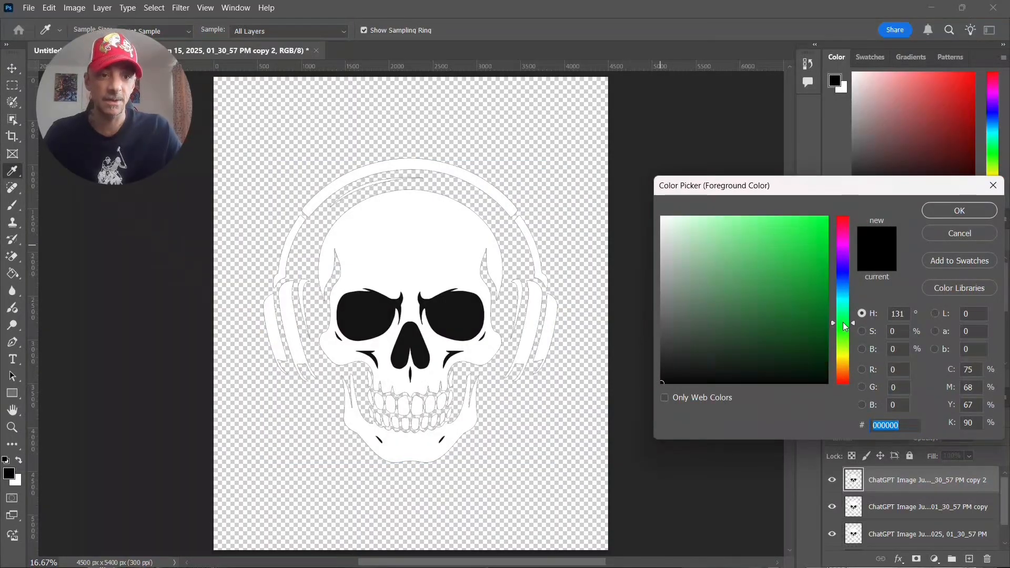
click(843, 272)
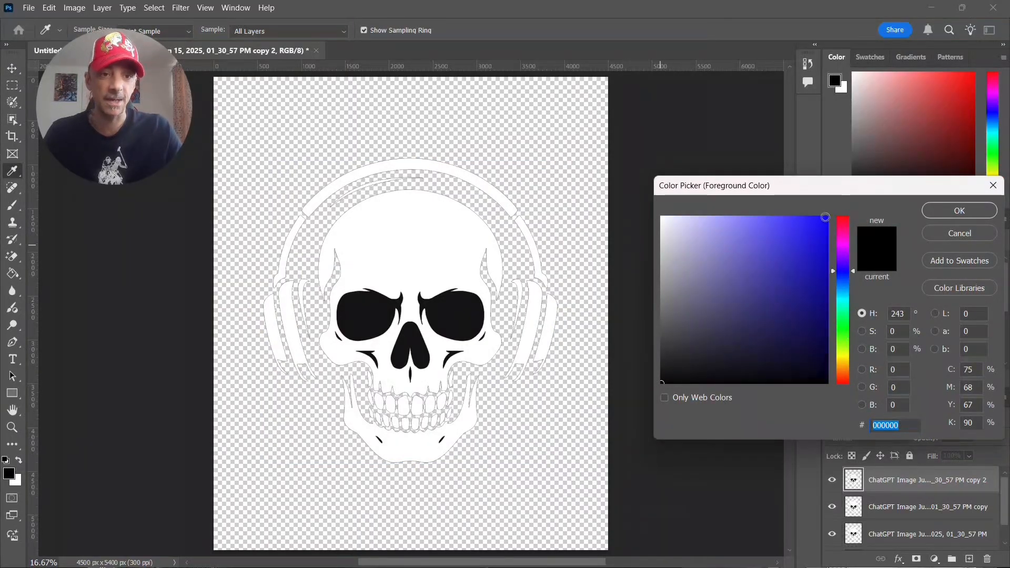
drag(826, 219, 836, 210)
click(984, 215)
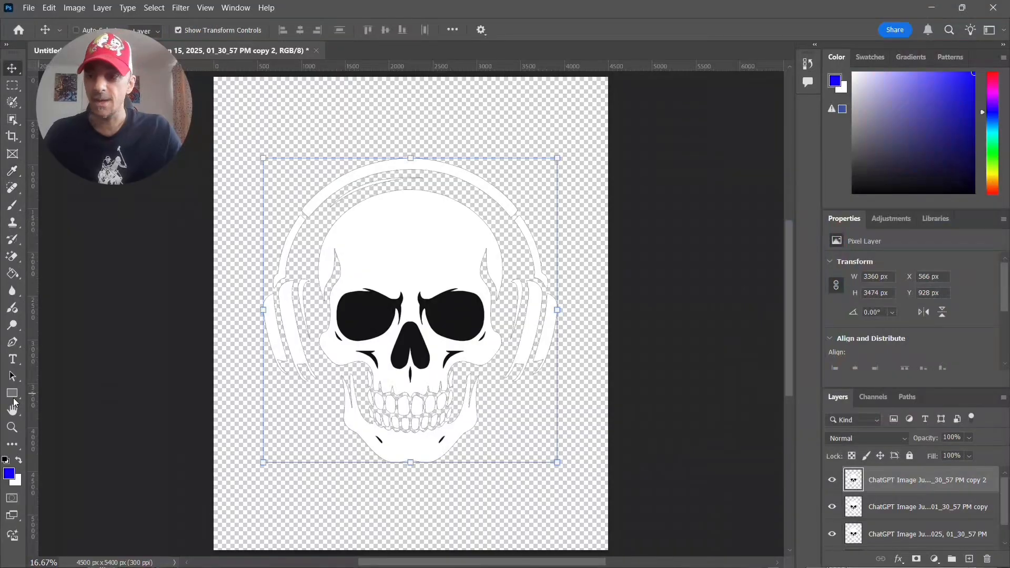
- Fill the skull, both ear cups, the headband sections and the jaw on the topmost copy with blue using the Paint Bucket
click(12, 274)
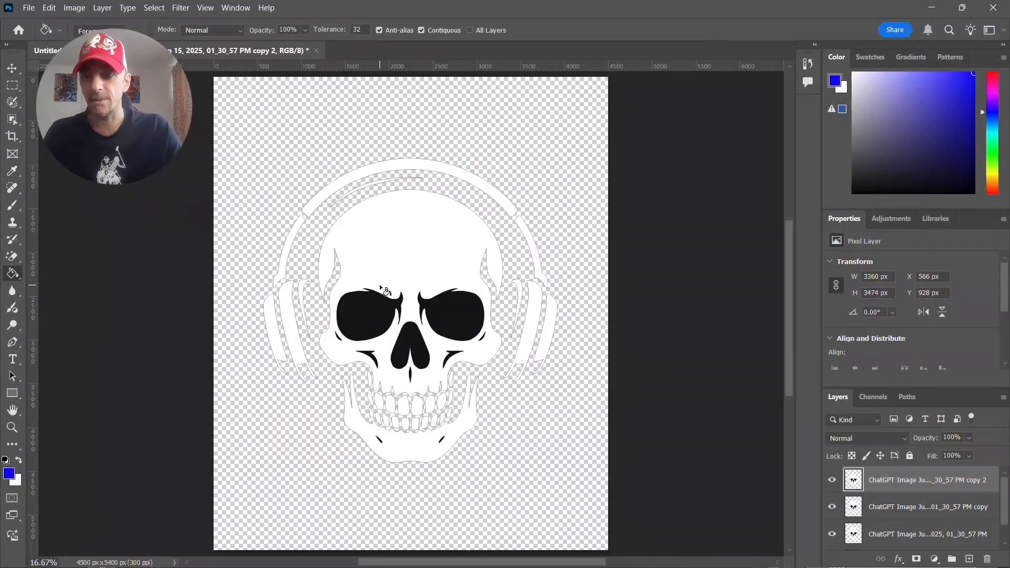
click(413, 248)
click(532, 297)
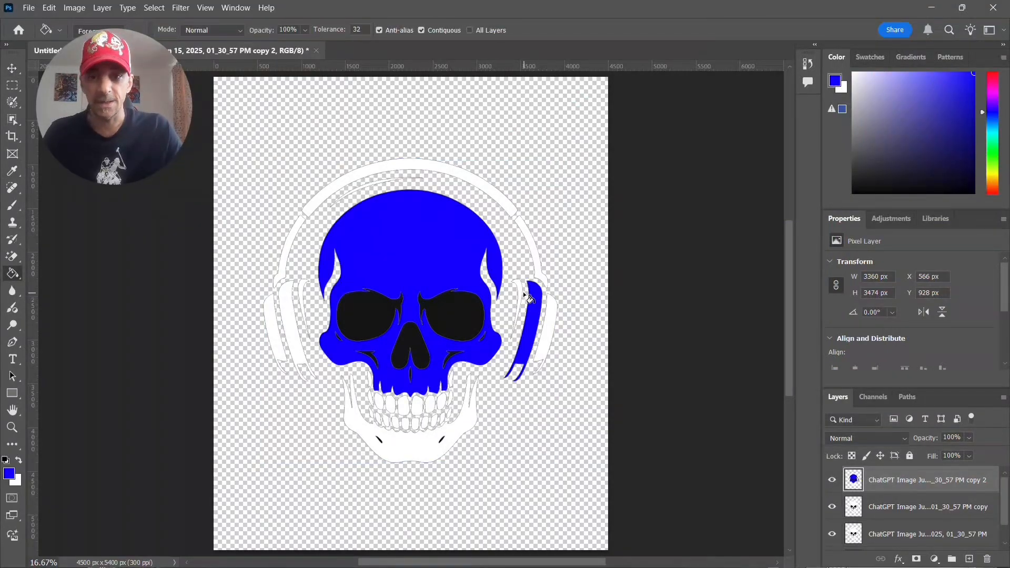
click(522, 290)
click(552, 314)
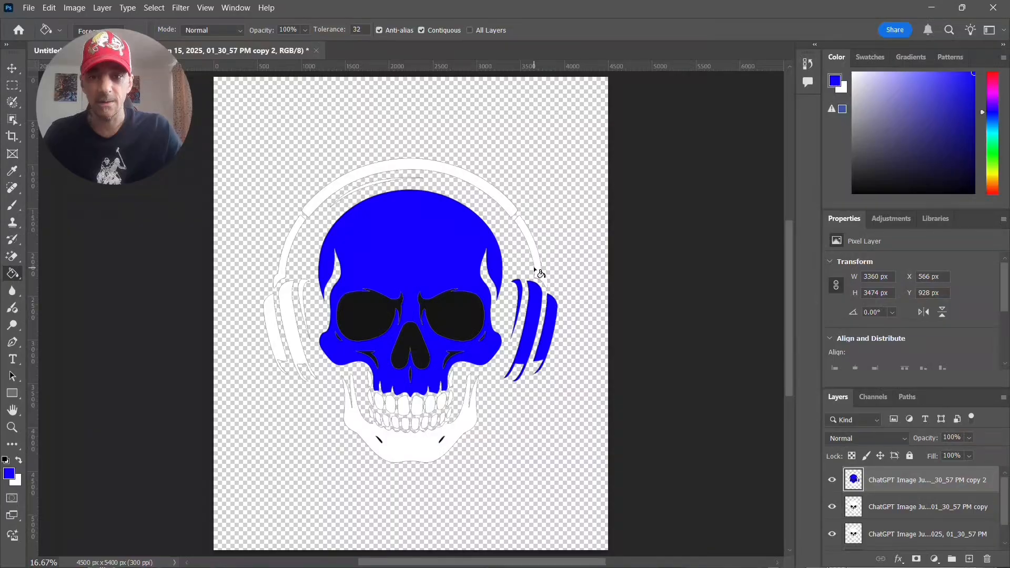
click(537, 269)
click(466, 175)
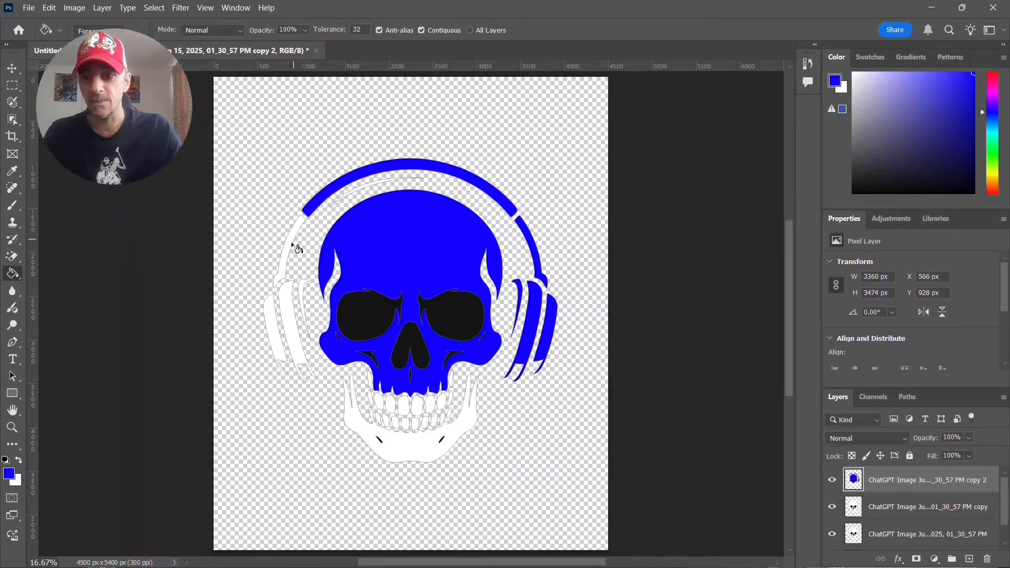
click(288, 321)
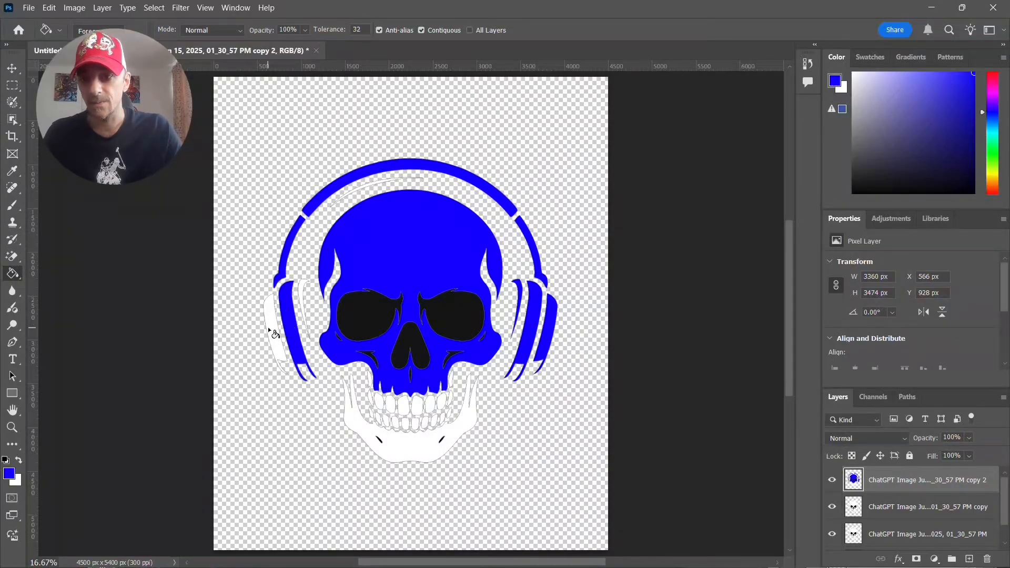
click(267, 326)
click(306, 300)
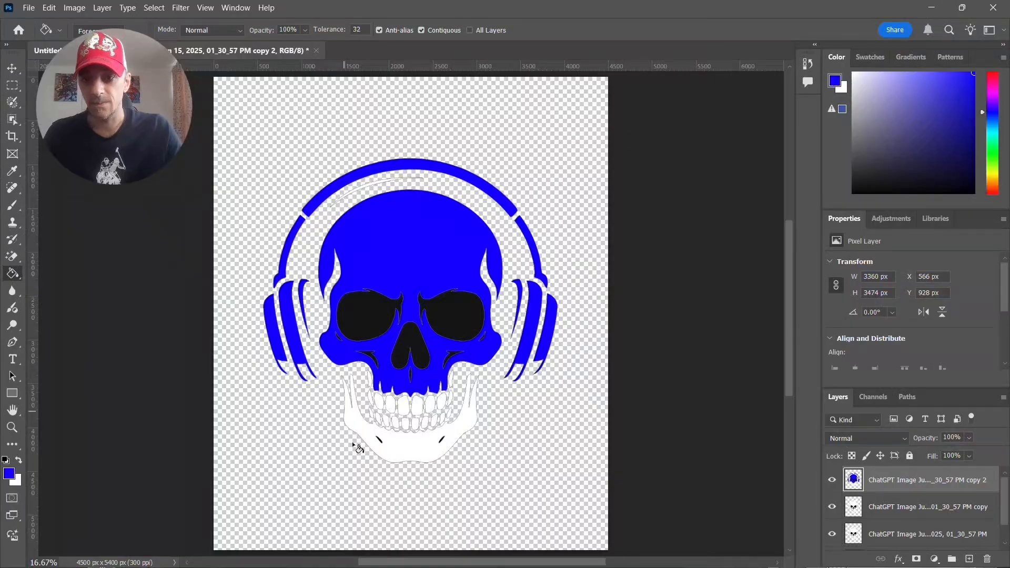
click(390, 447)
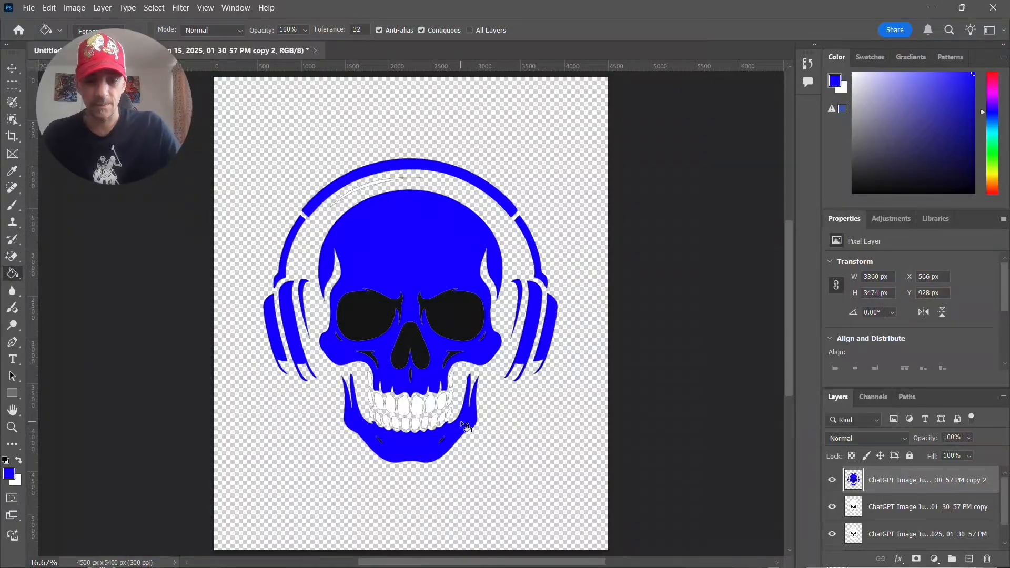
- Fill the small white shape beside the upper jaw and all teeth of the upper row with blue
key(ctrl+plus)
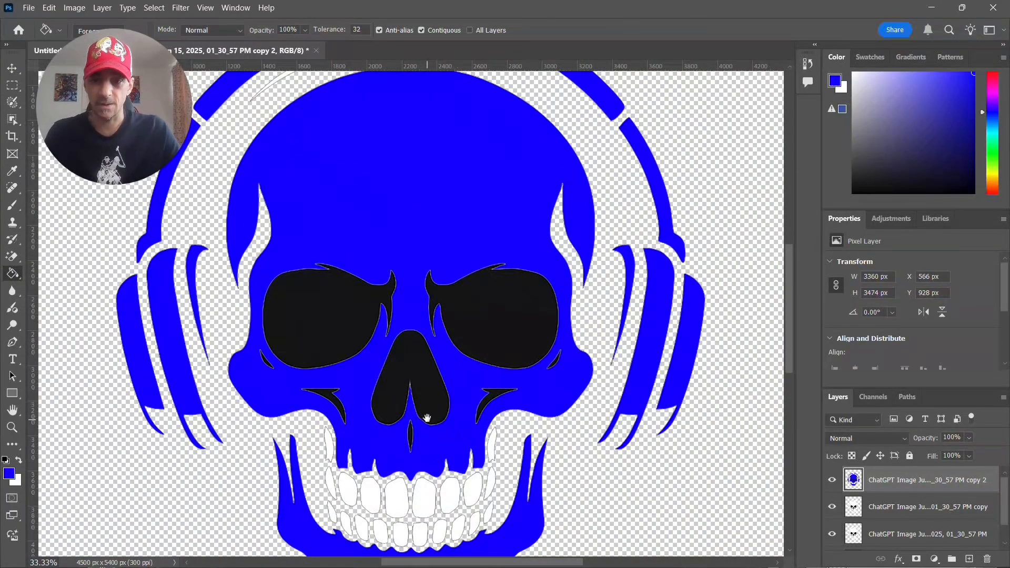
drag(424, 418, 450, 160)
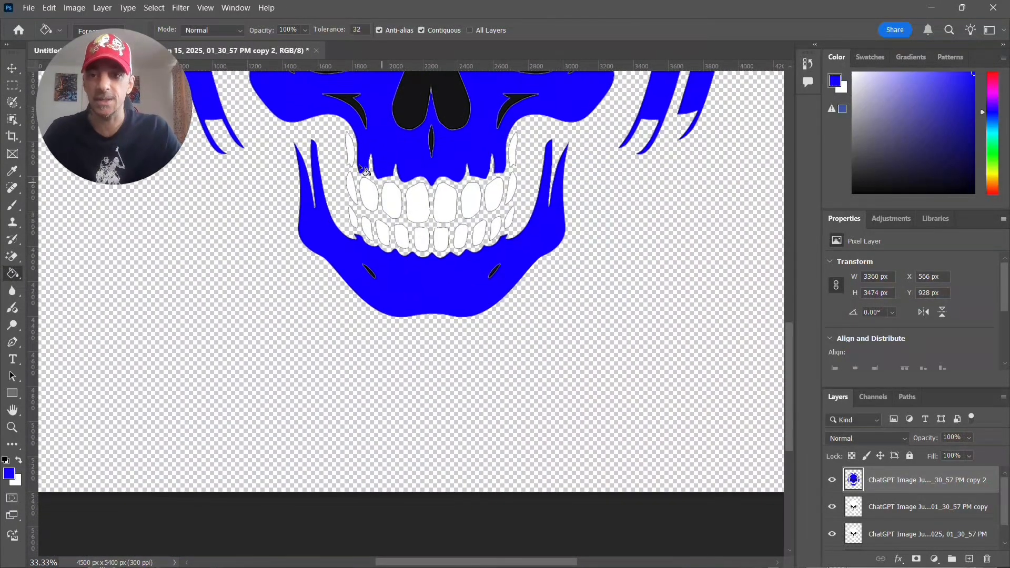
click(512, 154)
click(509, 189)
click(494, 194)
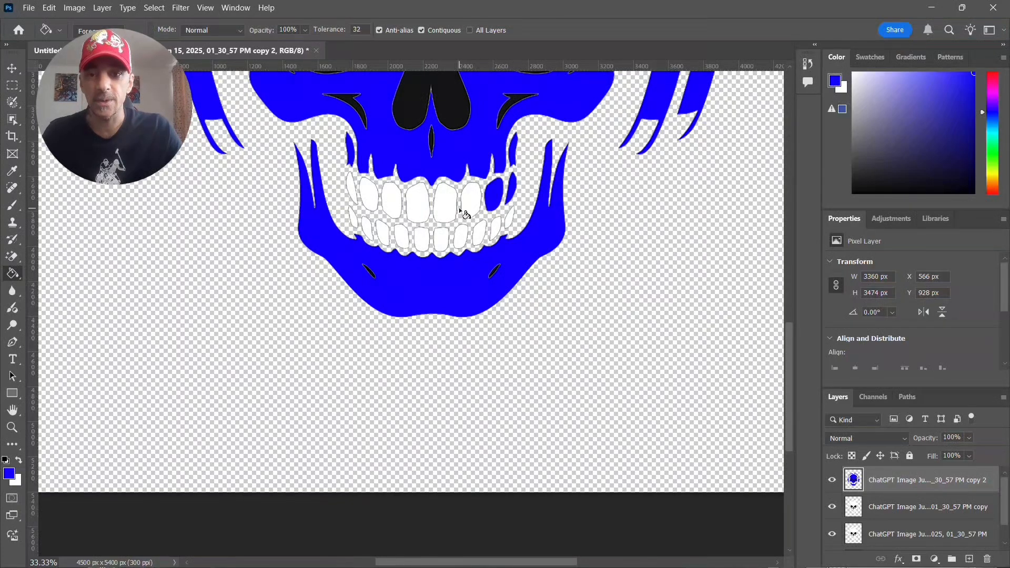
click(464, 205)
click(445, 203)
click(418, 202)
click(392, 200)
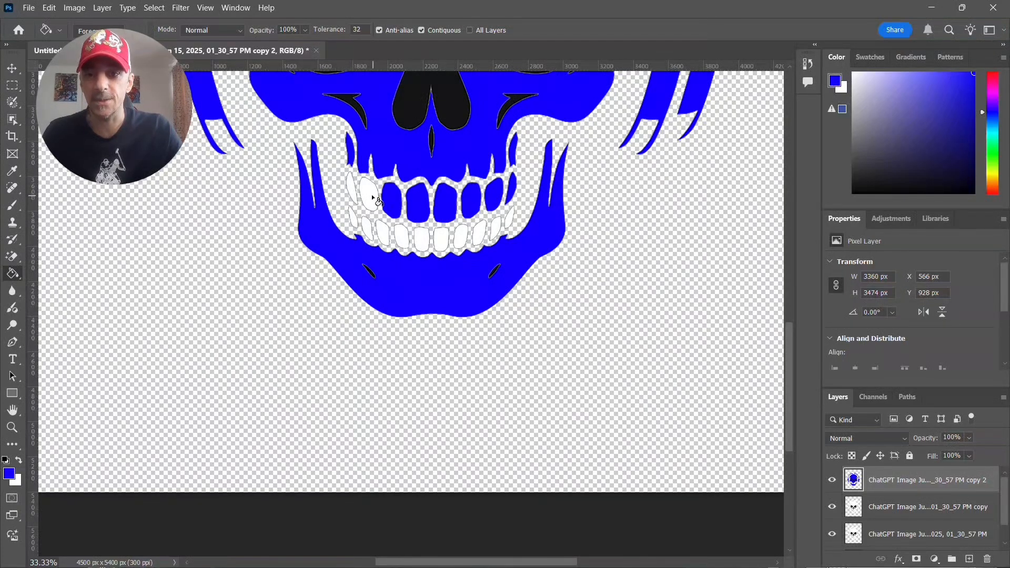
click(368, 194)
click(351, 188)
- Fill all teeth of the lower row with blue
click(356, 219)
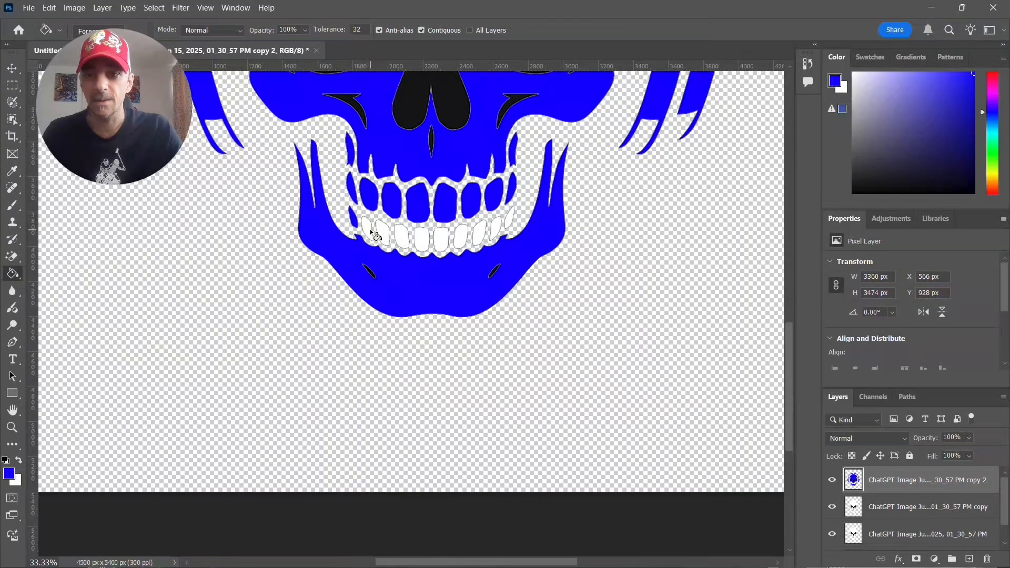
click(371, 230)
click(383, 235)
click(403, 239)
click(423, 241)
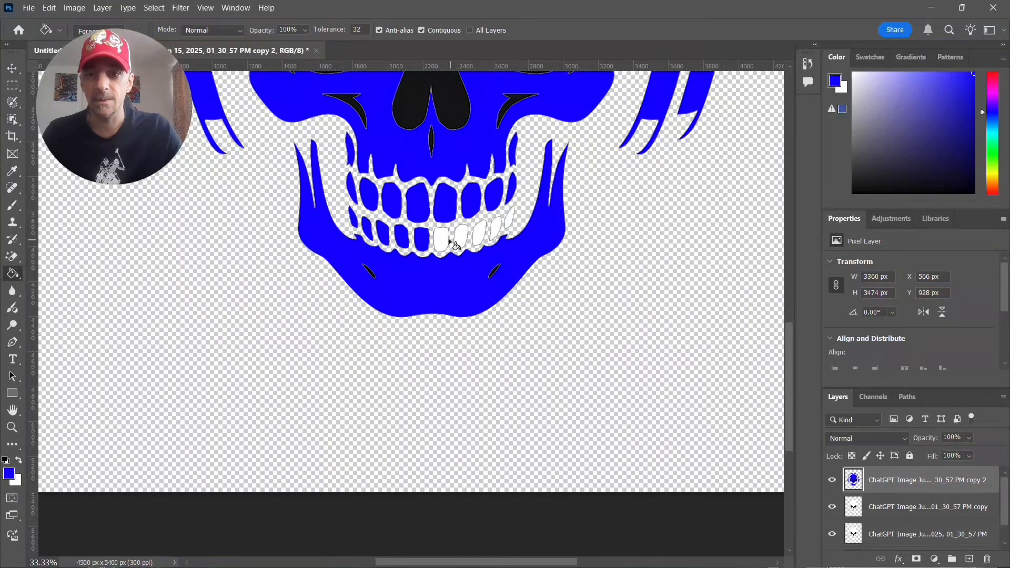
click(444, 241)
click(462, 237)
click(480, 233)
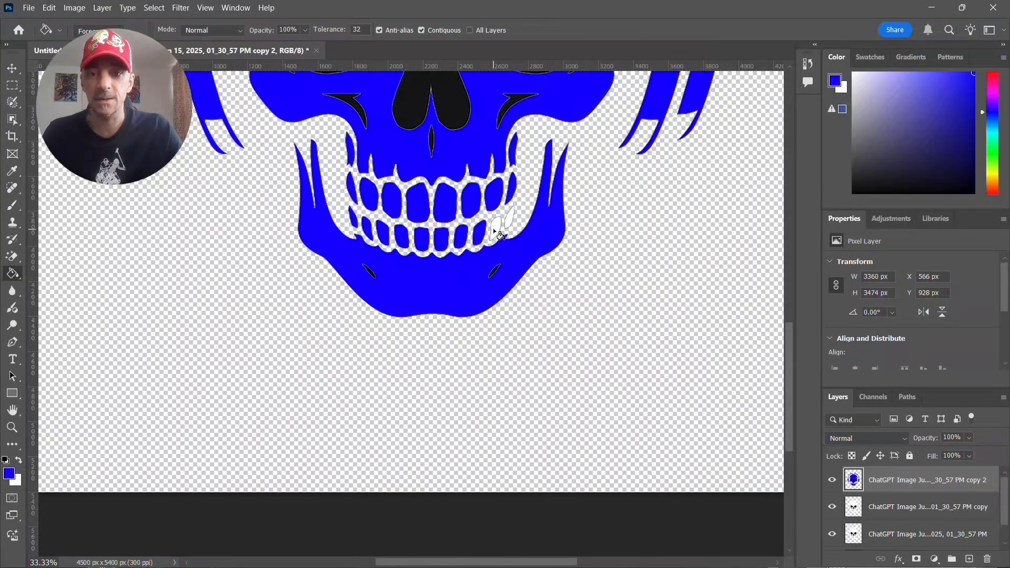
click(497, 230)
click(511, 218)
- Fill the thin curved highlight beneath the headband with blue on the topmost skull copy
drag(477, 153, 442, 437)
drag(469, 248, 528, 160)
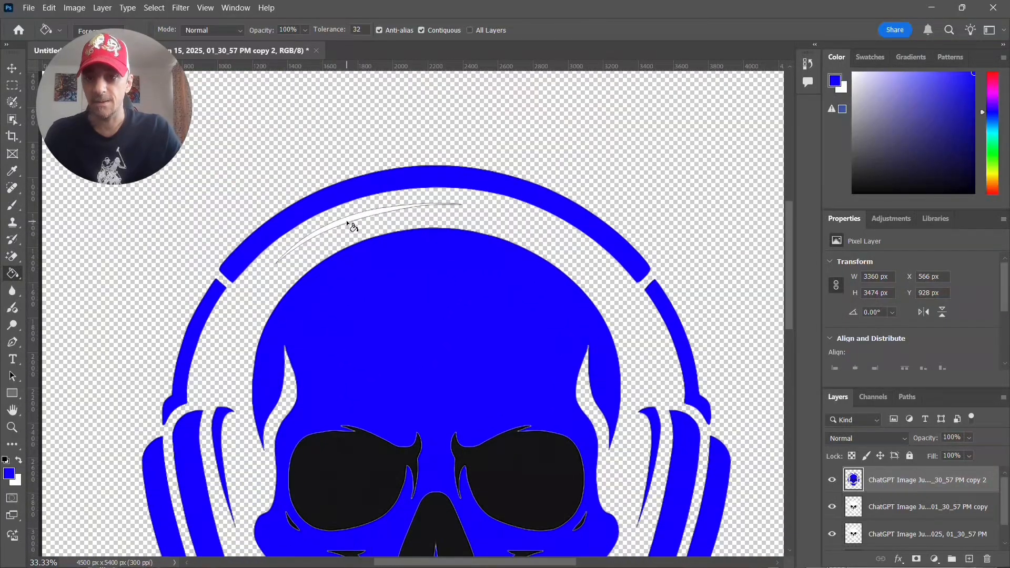
click(347, 222)
key(ctrl+minus)
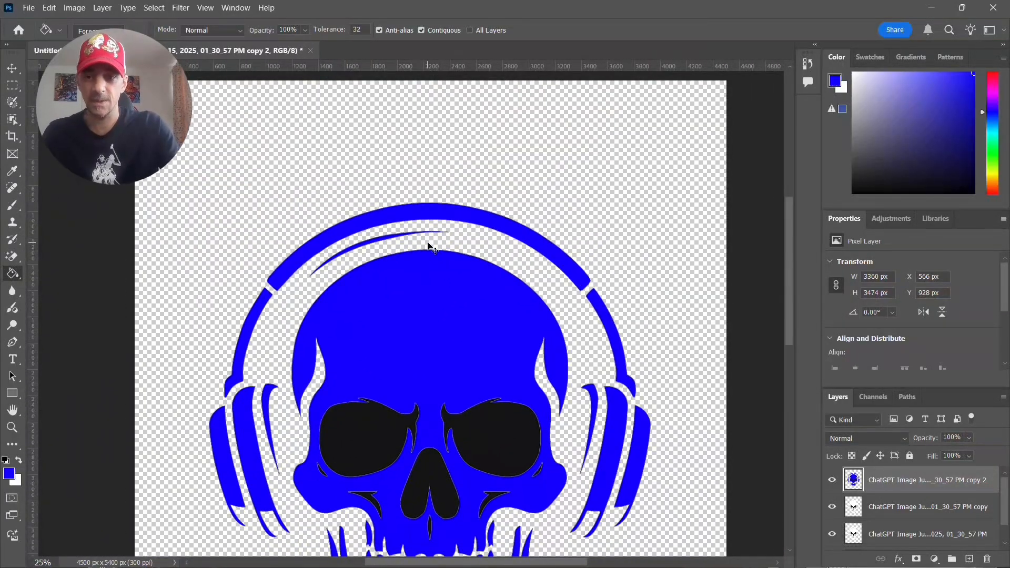
key(ctrl+minus)
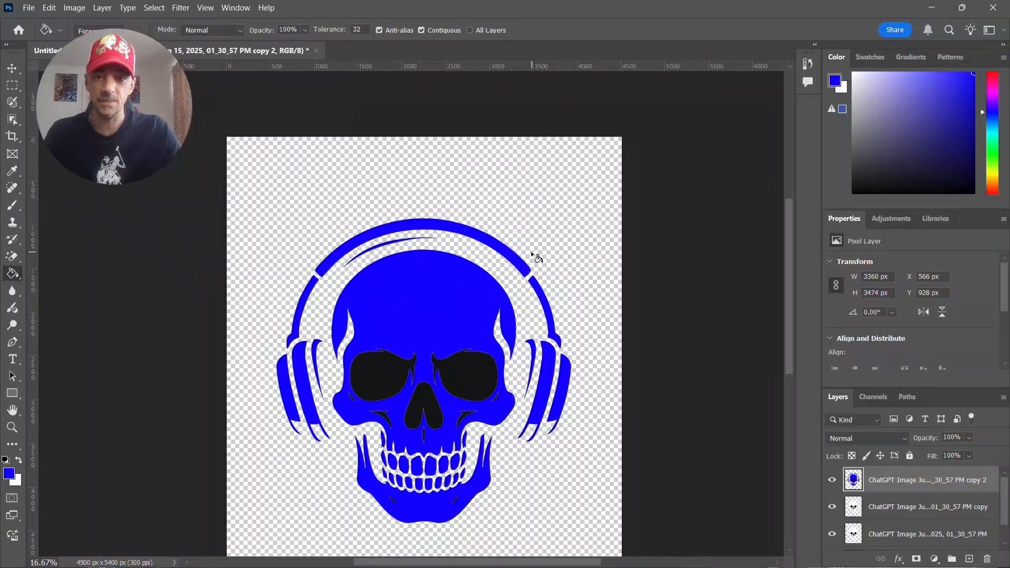
- Hide the blue skull layer, select the skull copy below it, and set the foreground colour to fully saturated red, ff0018
click(831, 479)
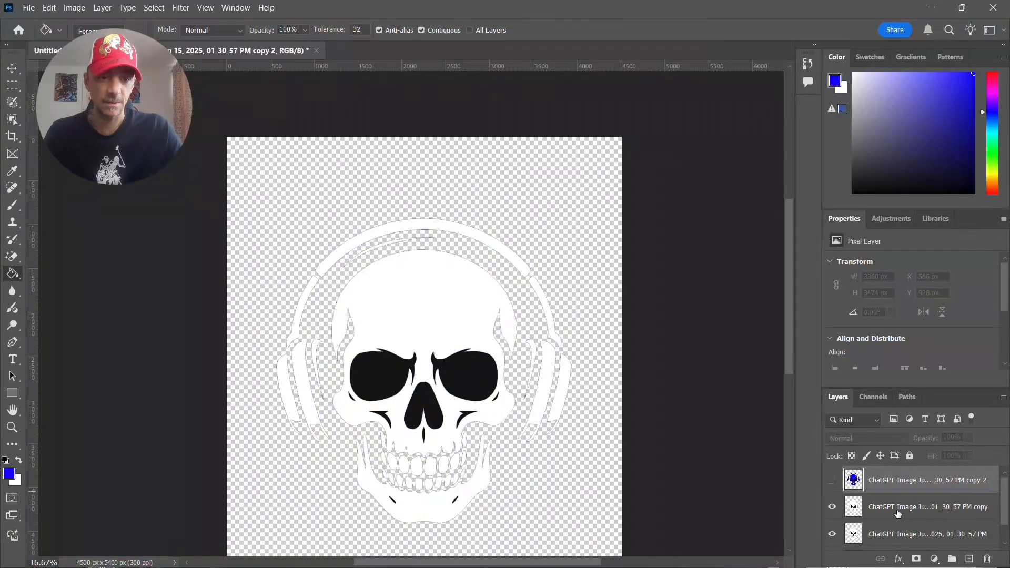
click(898, 513)
click(10, 477)
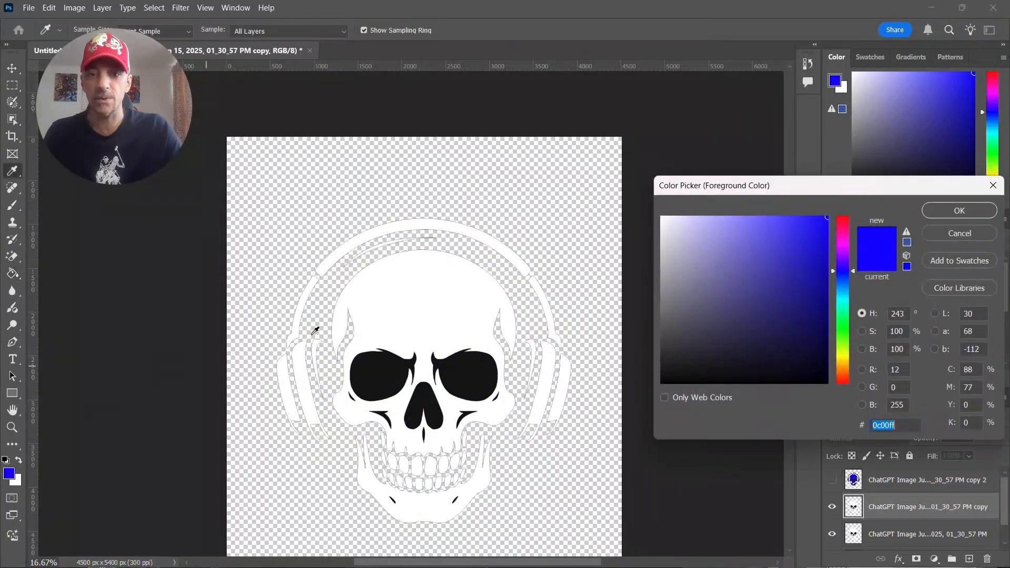
click(846, 219)
click(944, 211)
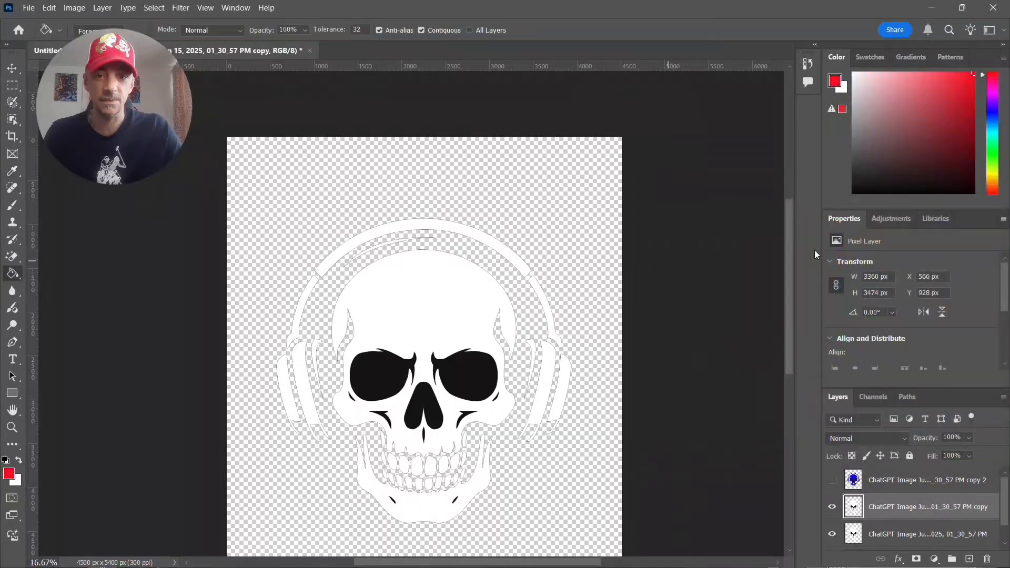
- Fill the skull, headband sections, both ear cups and the jaw on the middle copy with red using the Paint Bucket
click(448, 326)
click(506, 254)
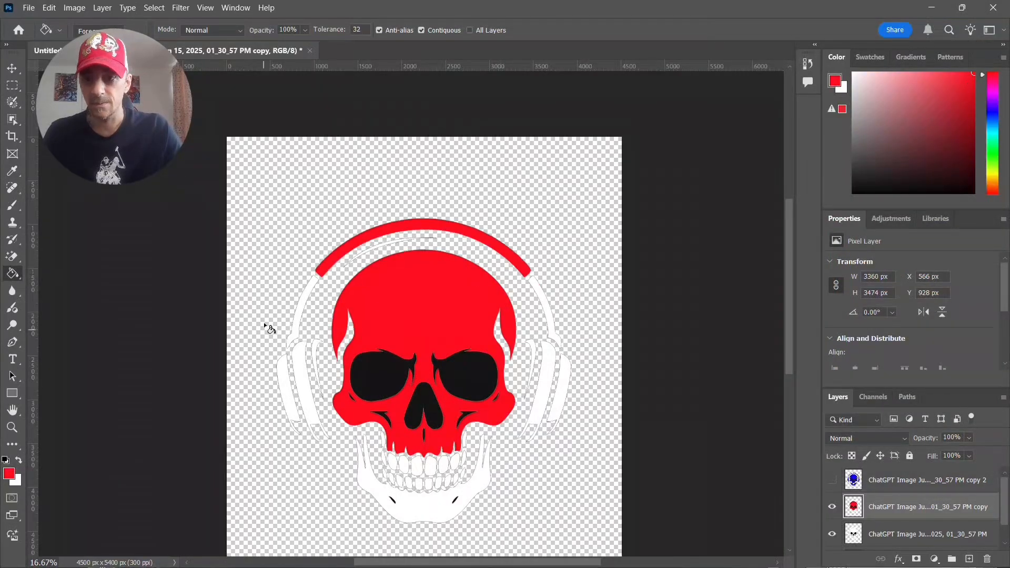
click(301, 314)
click(298, 374)
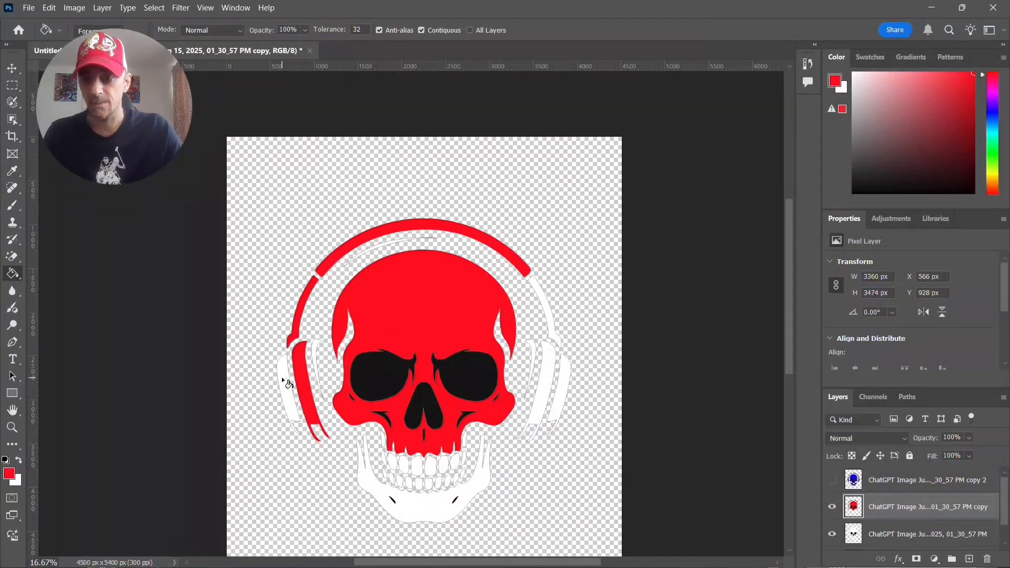
click(286, 389)
click(319, 359)
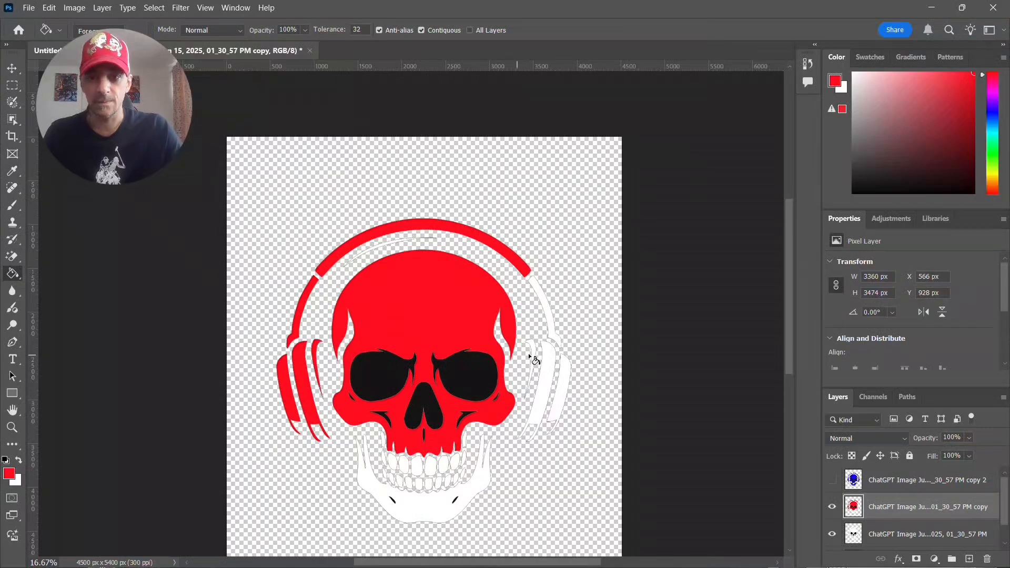
click(549, 362)
click(532, 352)
click(552, 324)
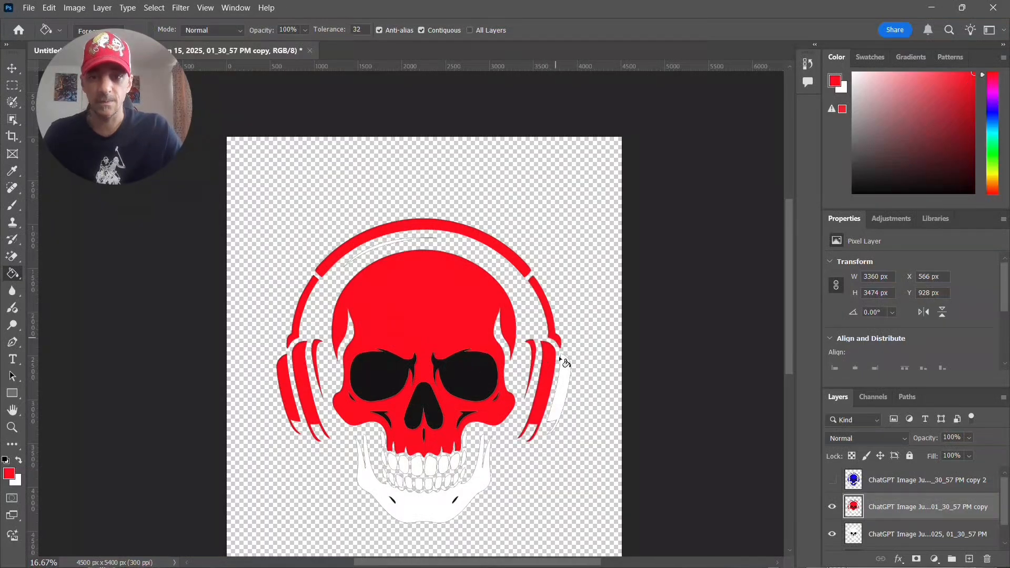
click(569, 382)
click(471, 495)
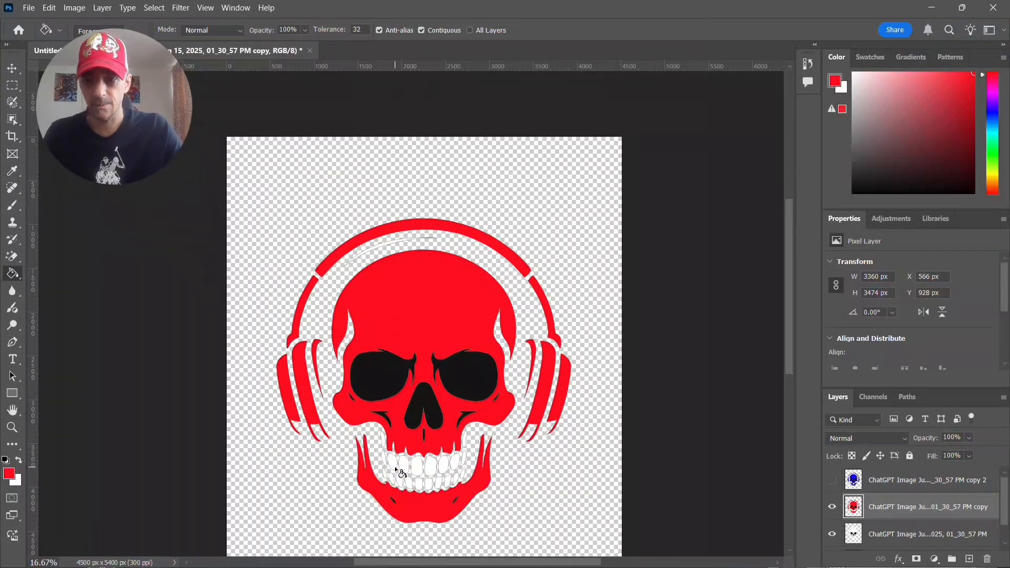
- Fill all teeth of the upper row and the small white shape beside the upper jaw with red
key(ctrl+plus)
key(ctrl+plus)
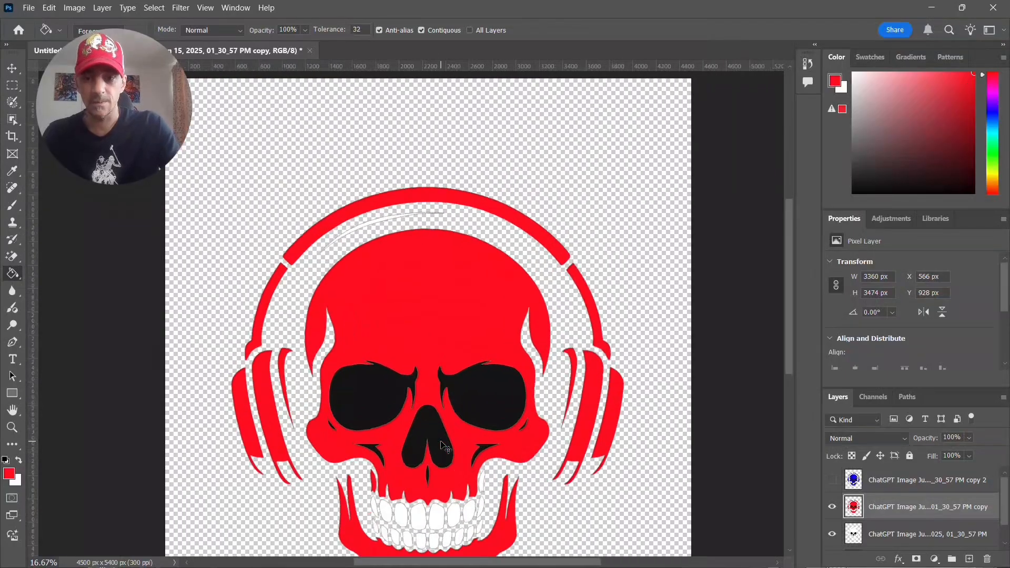
drag(401, 436, 377, 146)
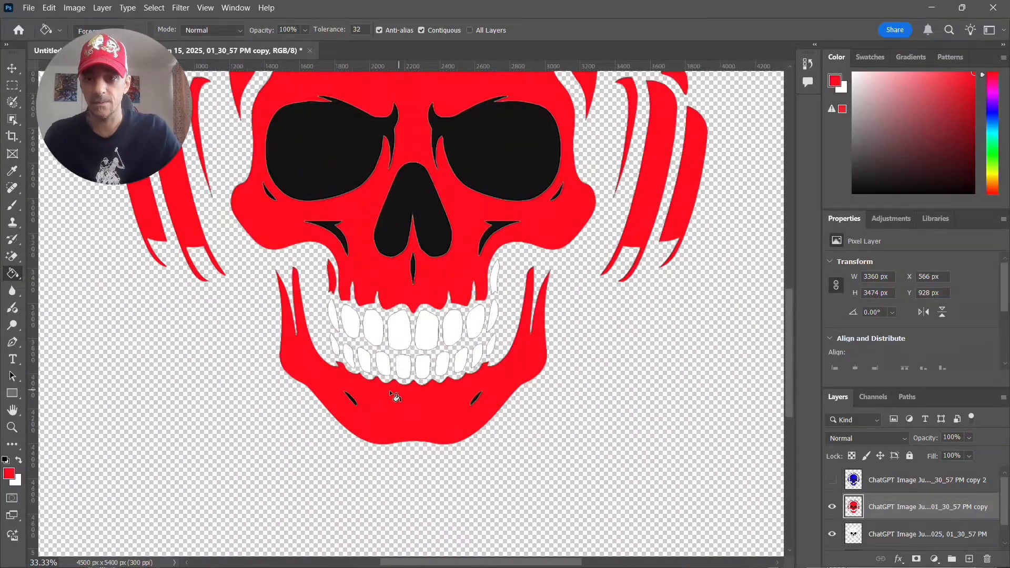
click(335, 318)
click(352, 322)
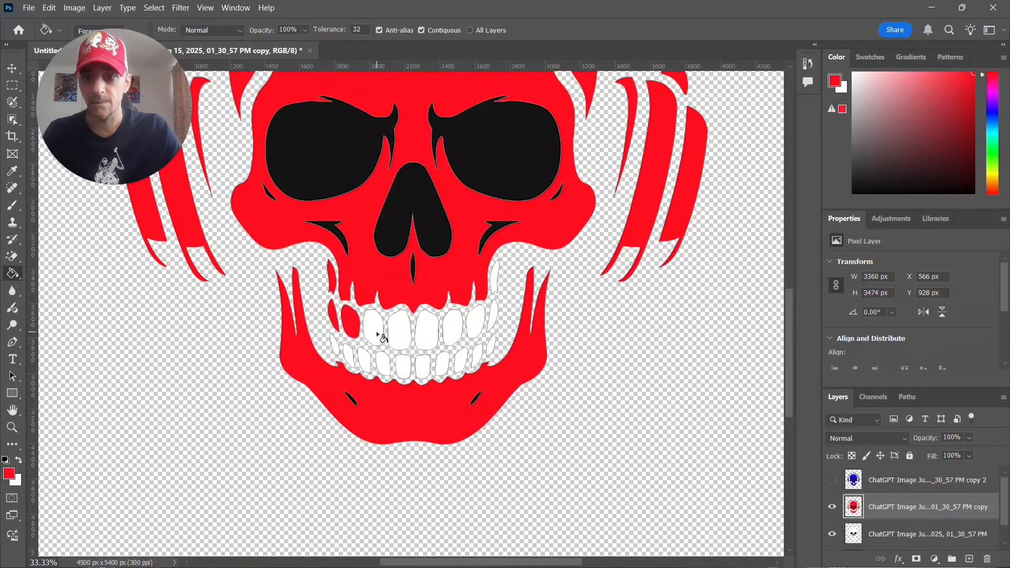
click(374, 329)
click(403, 331)
click(427, 334)
click(452, 337)
click(476, 323)
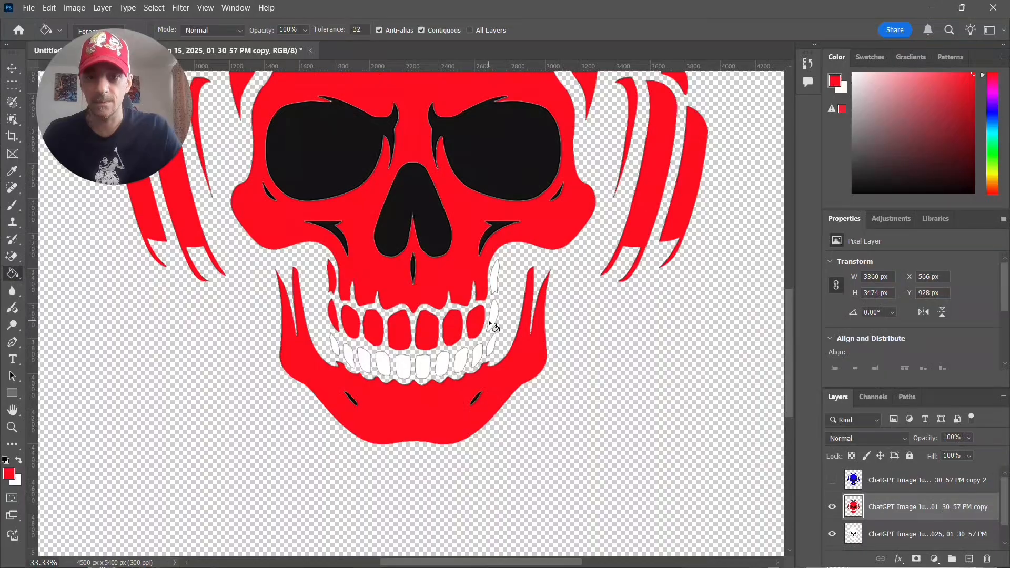
click(492, 317)
click(497, 278)
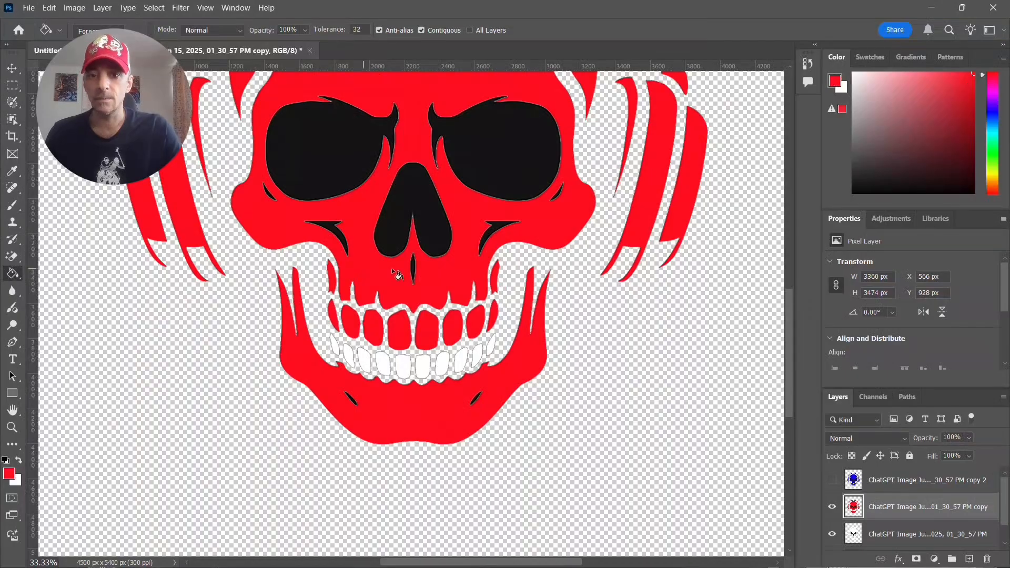
- Fill all teeth of the lower row with red
click(494, 352)
click(479, 359)
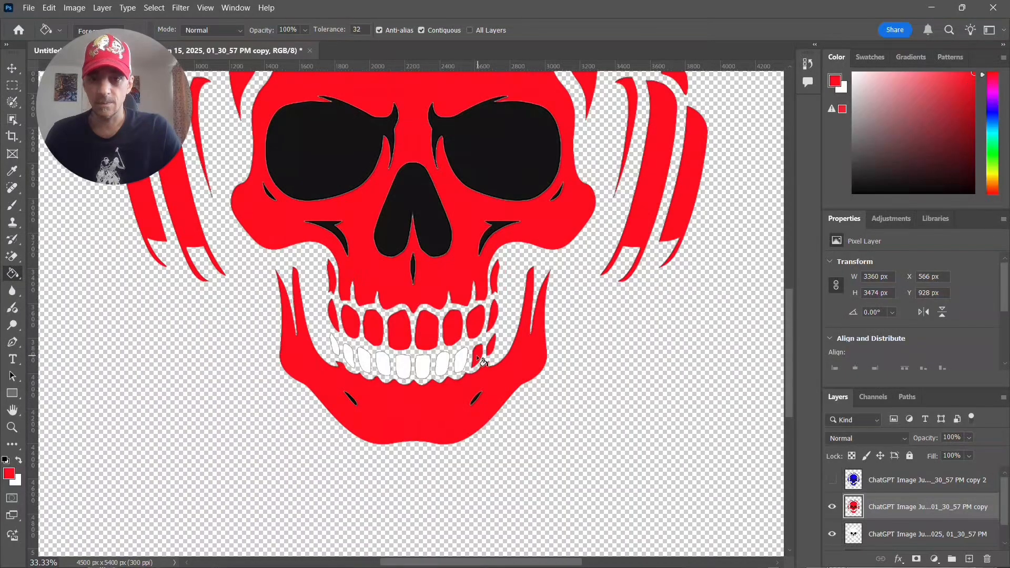
click(462, 363)
click(443, 364)
click(423, 368)
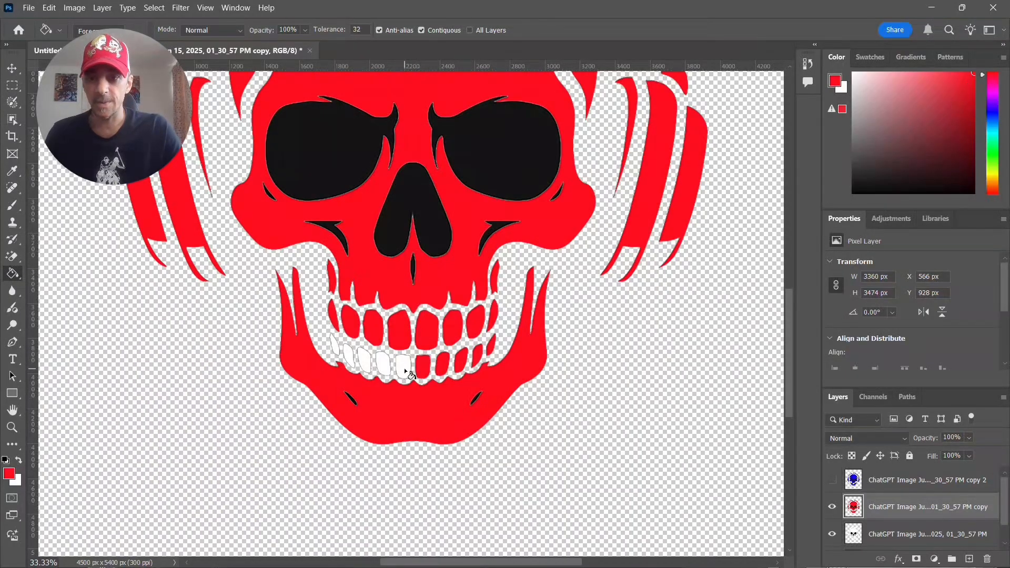
click(405, 369)
click(383, 366)
click(365, 363)
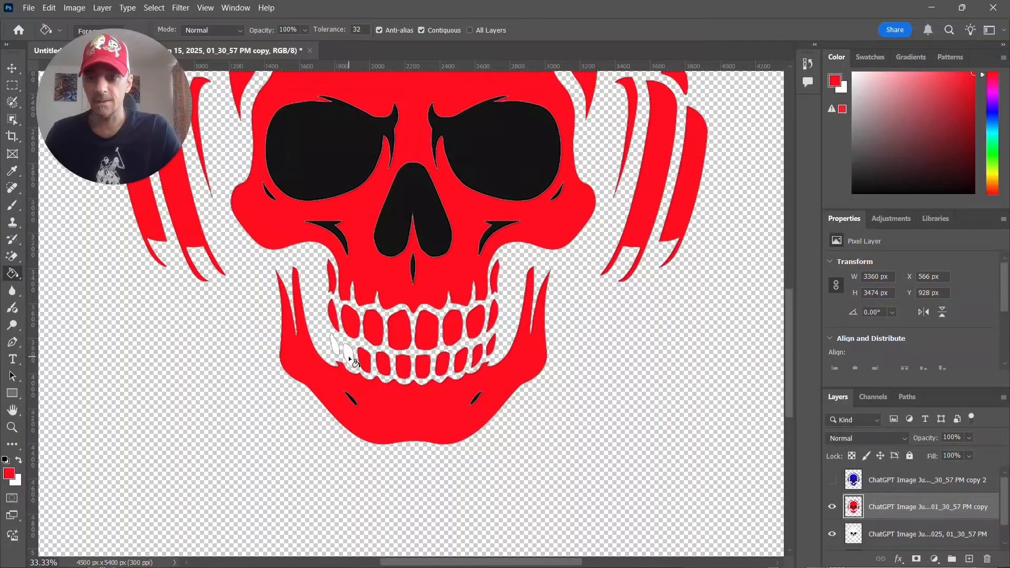
click(347, 351)
click(335, 345)
- Fill the thin curved highlight beneath the headband with red on the middle skull copy
scroll(442, 263, up, 5)
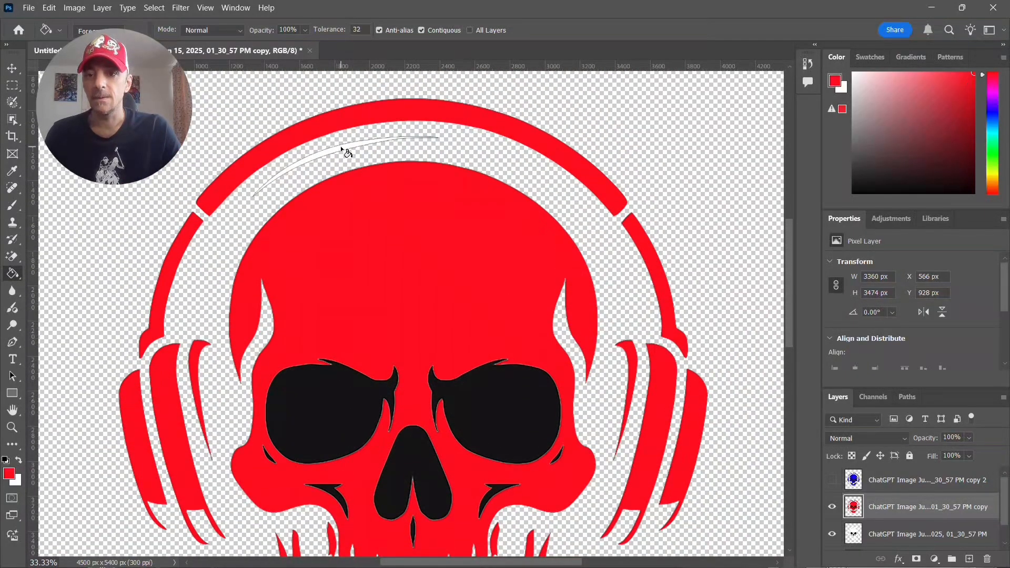
click(345, 152)
scroll(473, 264, down, 2)
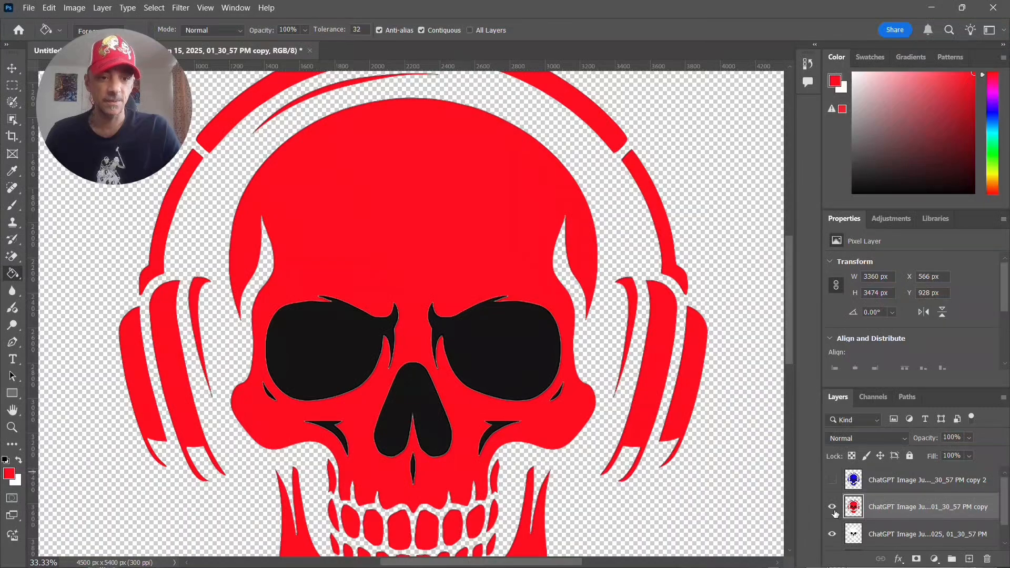
- Hide the red skull layer, select the original skull layer, and set the foreground colour to fully saturated green, 0cff00
click(832, 508)
scroll(842, 510, down, 1)
click(850, 514)
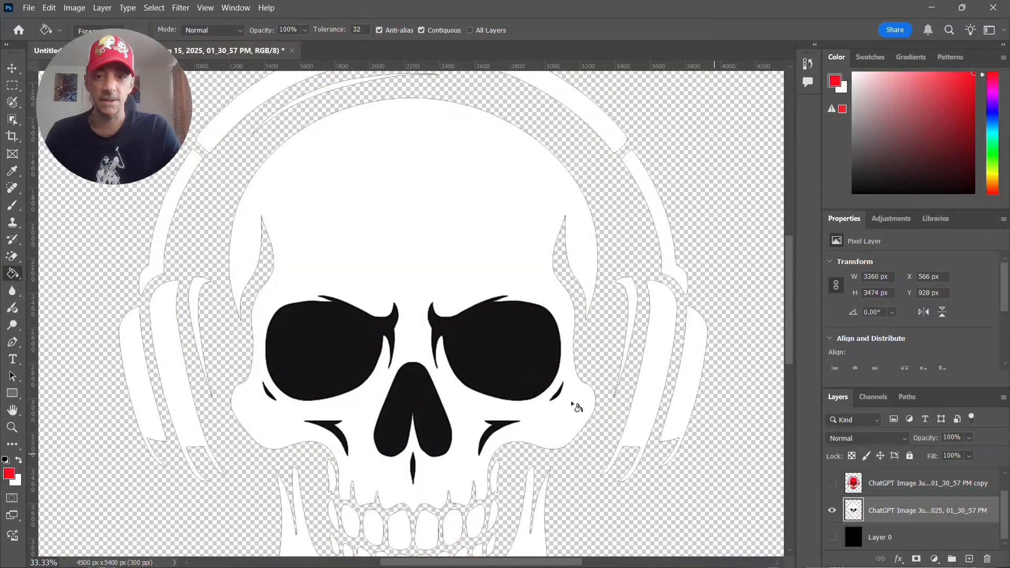
click(10, 475)
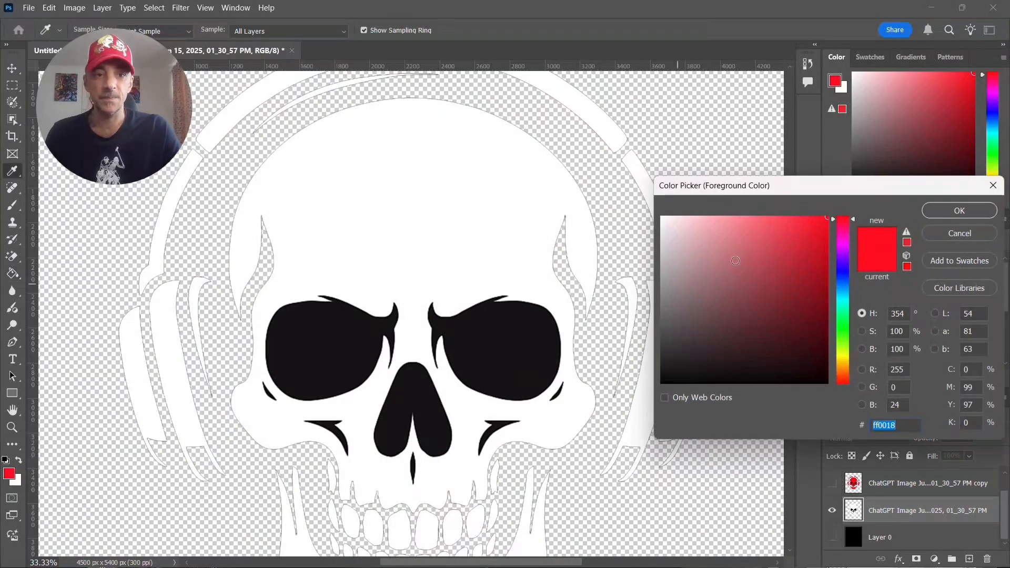
click(842, 330)
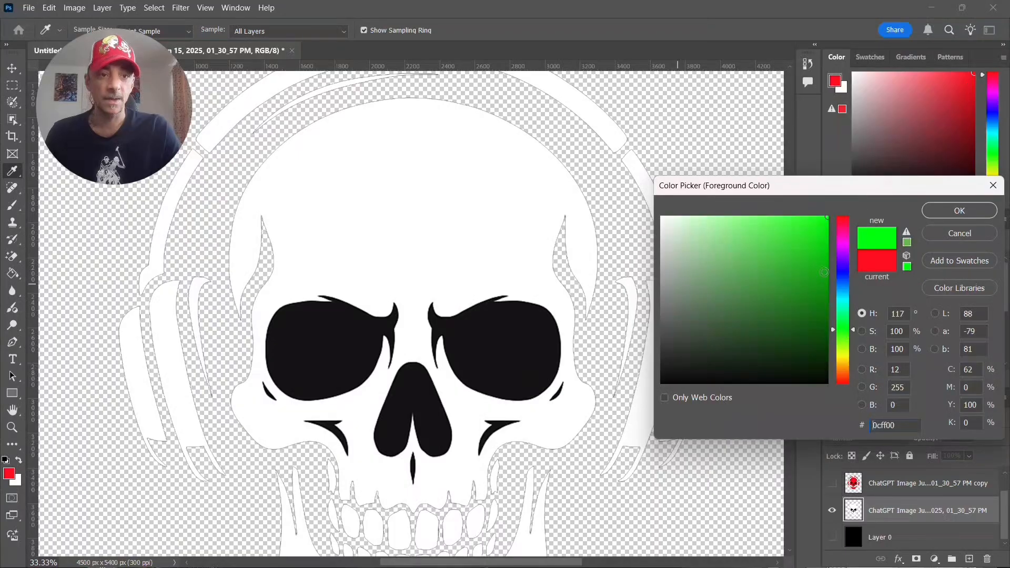
click(960, 210)
- Fill the skull, both ear cups, all headband sections and the thin headband highlight on the original layer with green
click(463, 250)
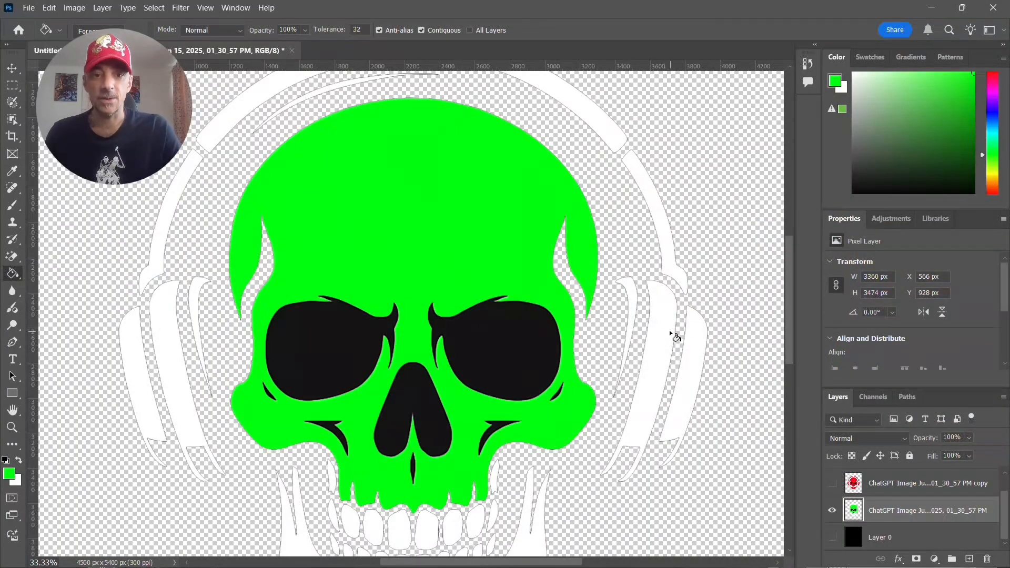
click(642, 305)
click(633, 299)
click(689, 335)
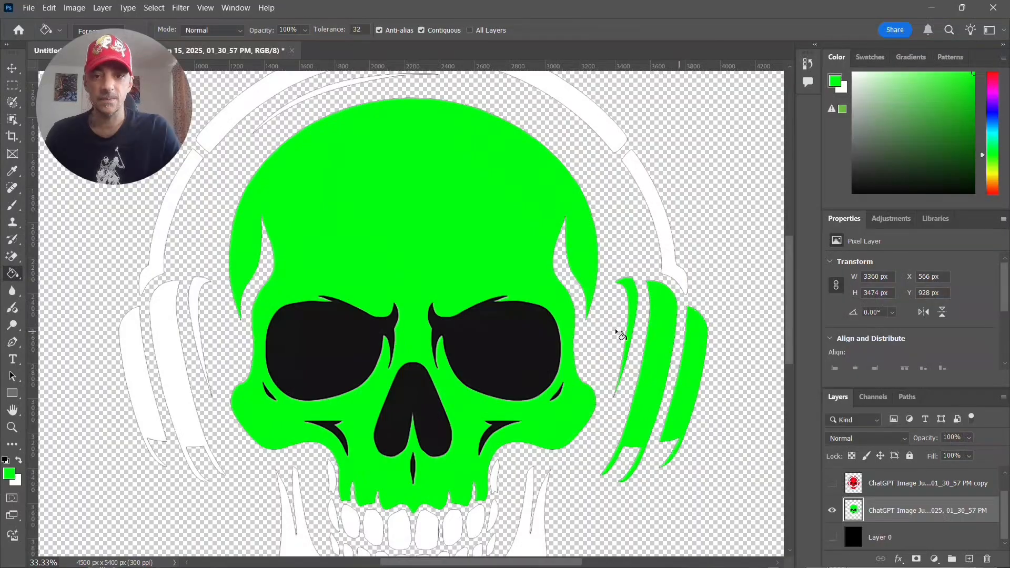
click(195, 307)
click(169, 316)
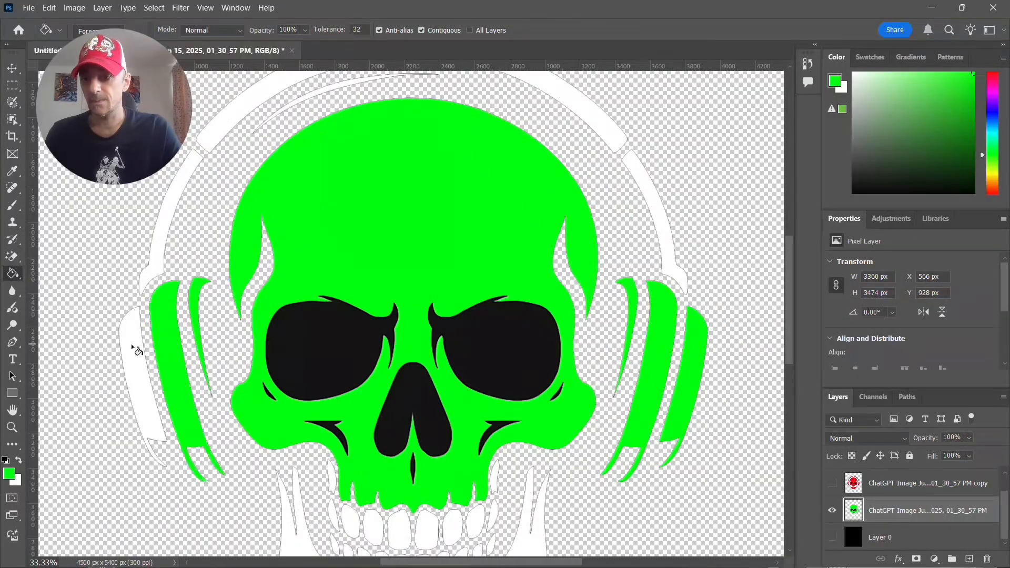
click(135, 350)
click(168, 265)
scroll(214, 271, up, 3)
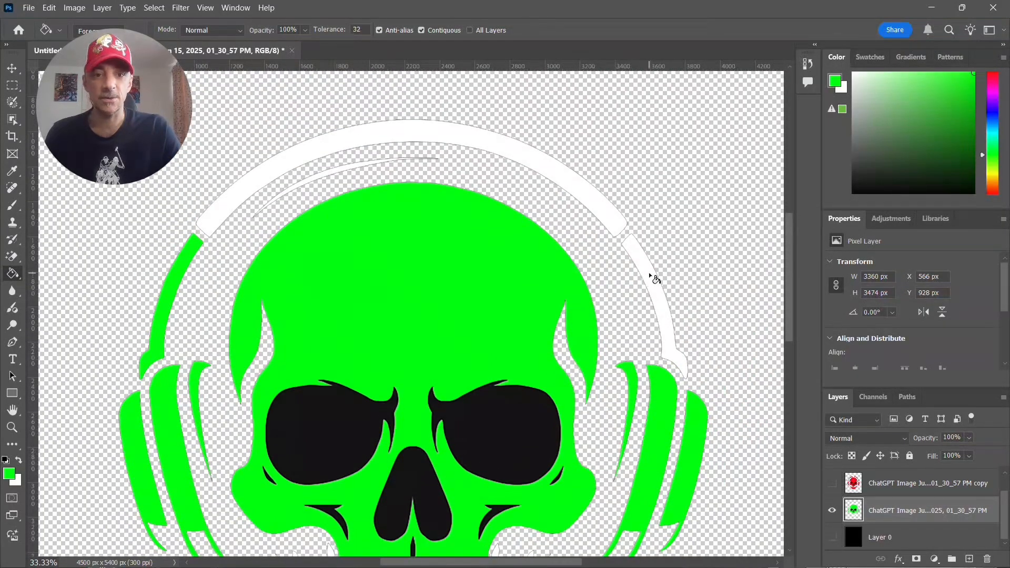
click(650, 275)
click(598, 215)
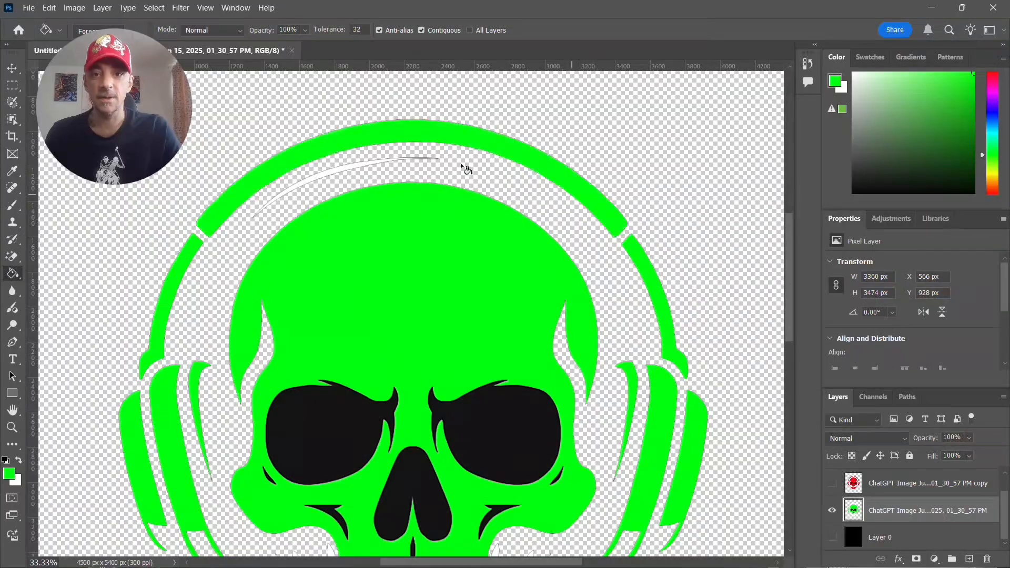
click(344, 175)
- Fill the small white shapes on both sides of the upper jaw and the lower jaw with green
scroll(463, 230, down, 6)
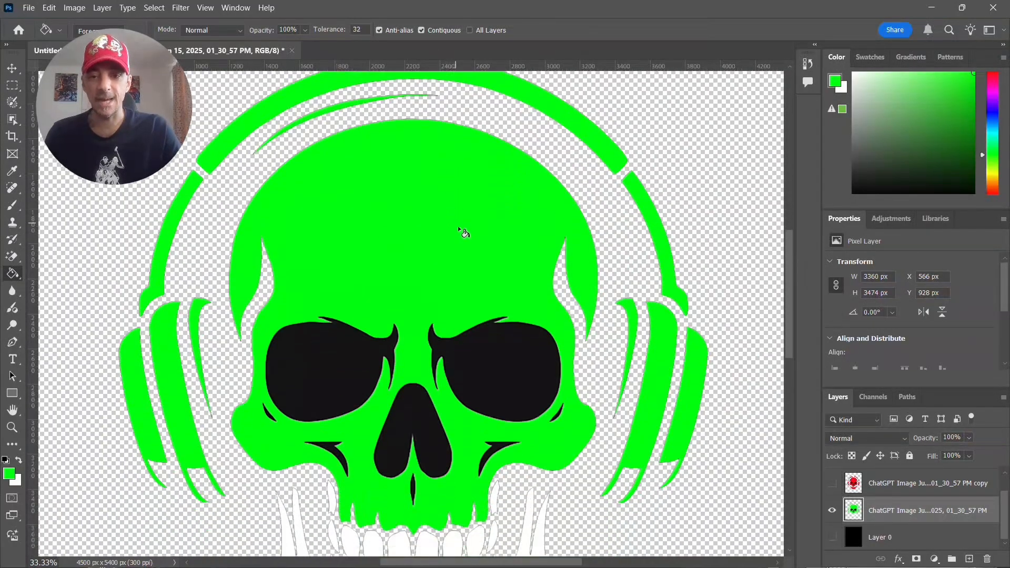
scroll(515, 344, down, 1)
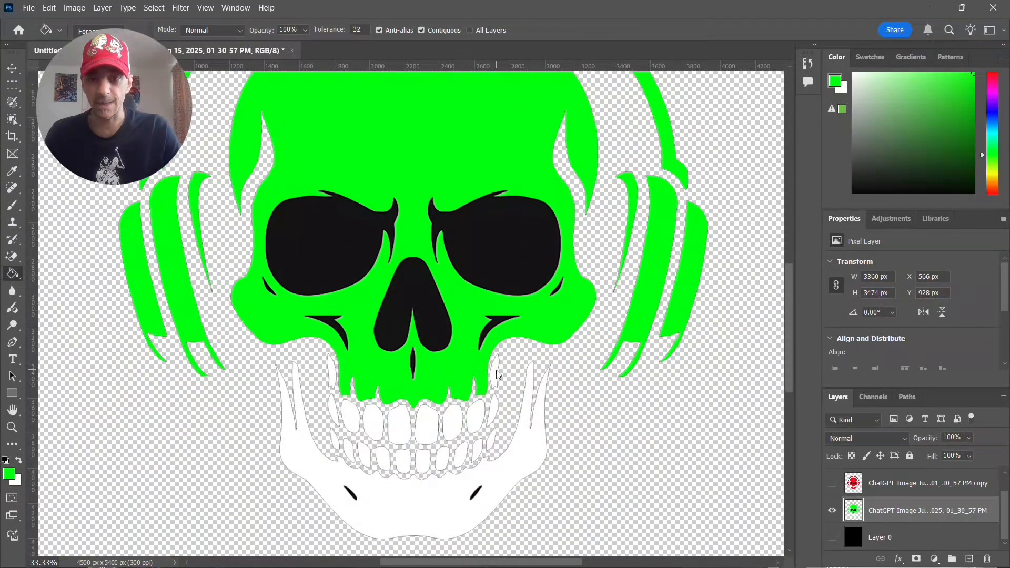
click(496, 370)
click(335, 376)
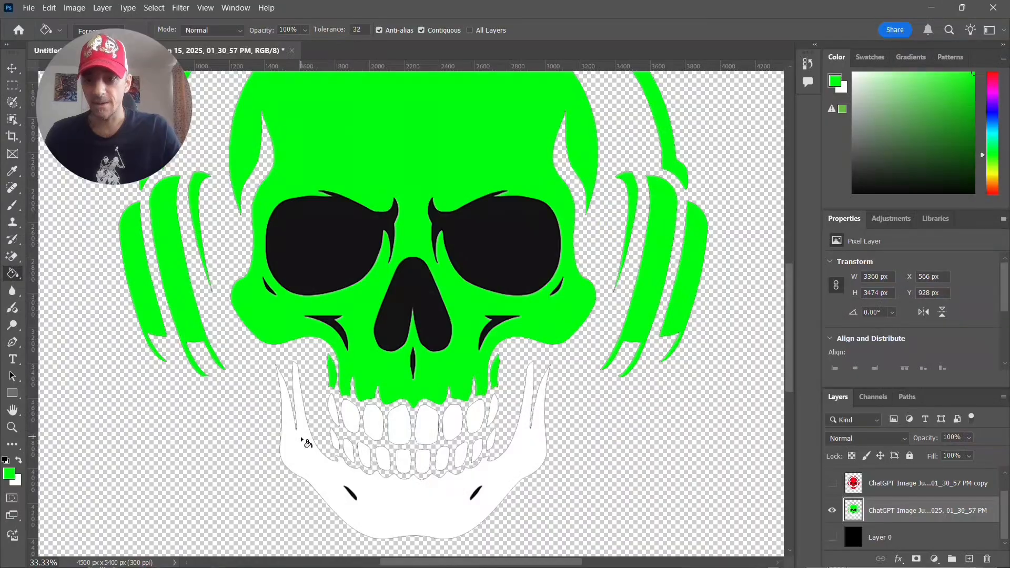
click(308, 448)
- Fill the entire lower row of teeth and the outermost upper tooth on each side with green
click(493, 411)
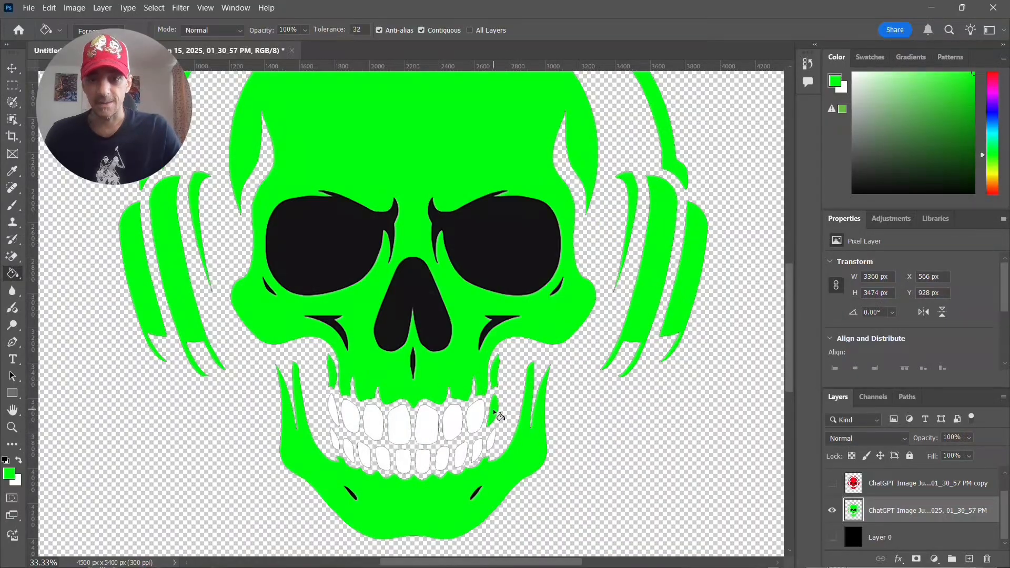
click(492, 441)
click(477, 450)
click(462, 458)
click(442, 459)
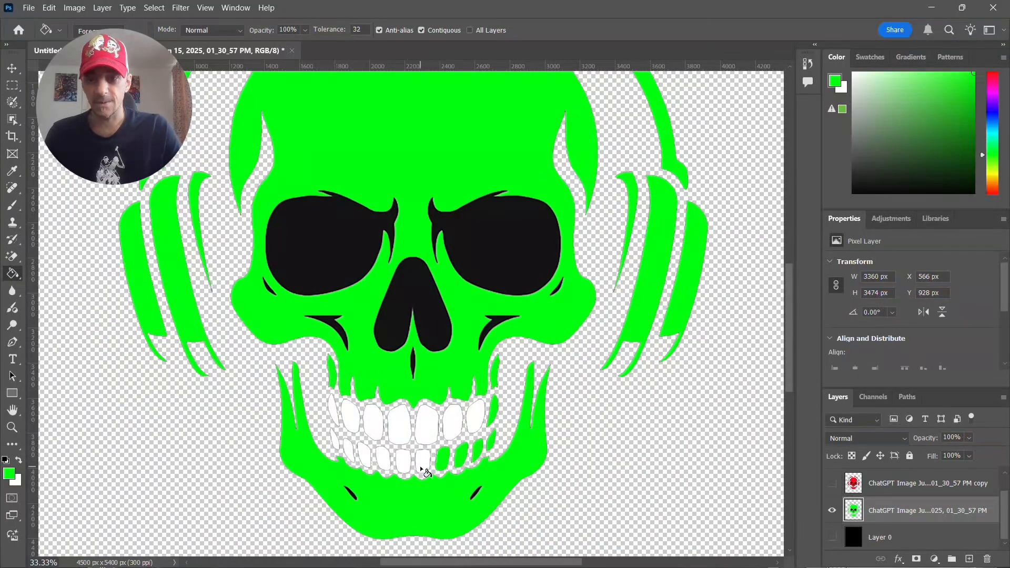
click(422, 461)
click(403, 461)
click(382, 461)
click(364, 456)
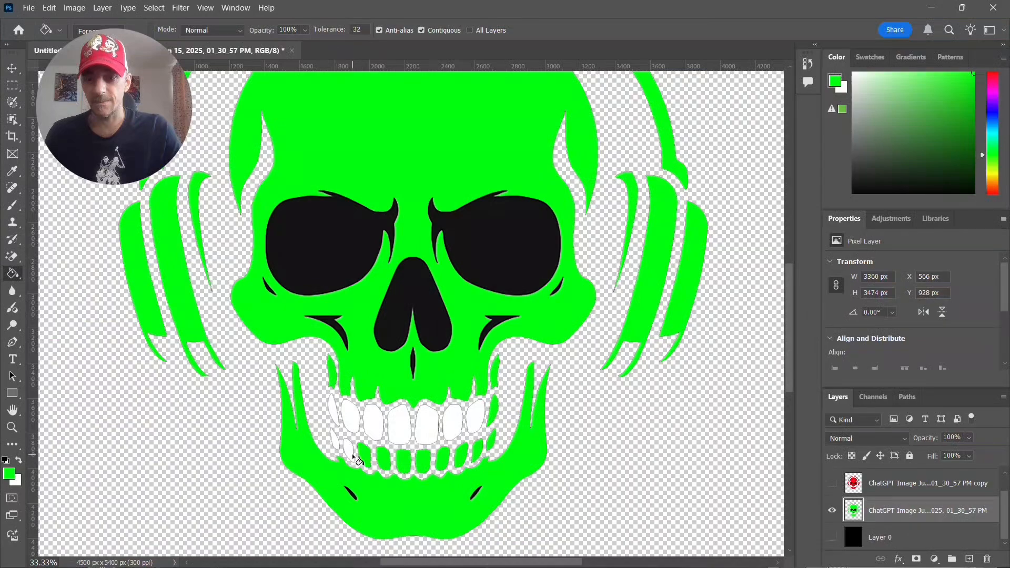
click(351, 452)
click(337, 442)
click(334, 415)
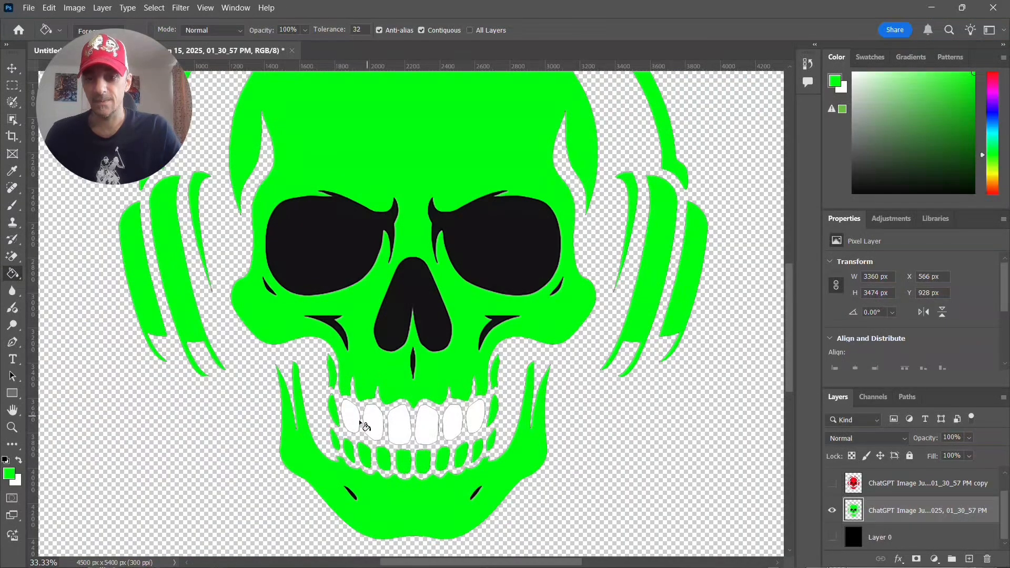
- Fill the six remaining white upper front teeth with green on the original skull layer
click(371, 421)
click(350, 419)
click(406, 428)
click(434, 427)
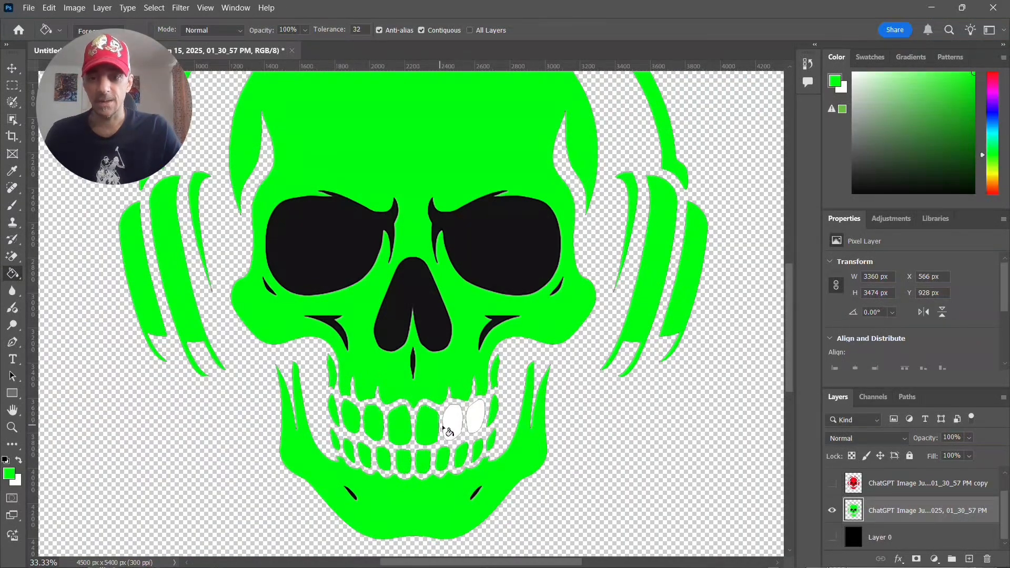
click(457, 427)
click(478, 422)
- Make the red and blue skull layers visible again and fit the whole design in view
scroll(772, 469, down, 1)
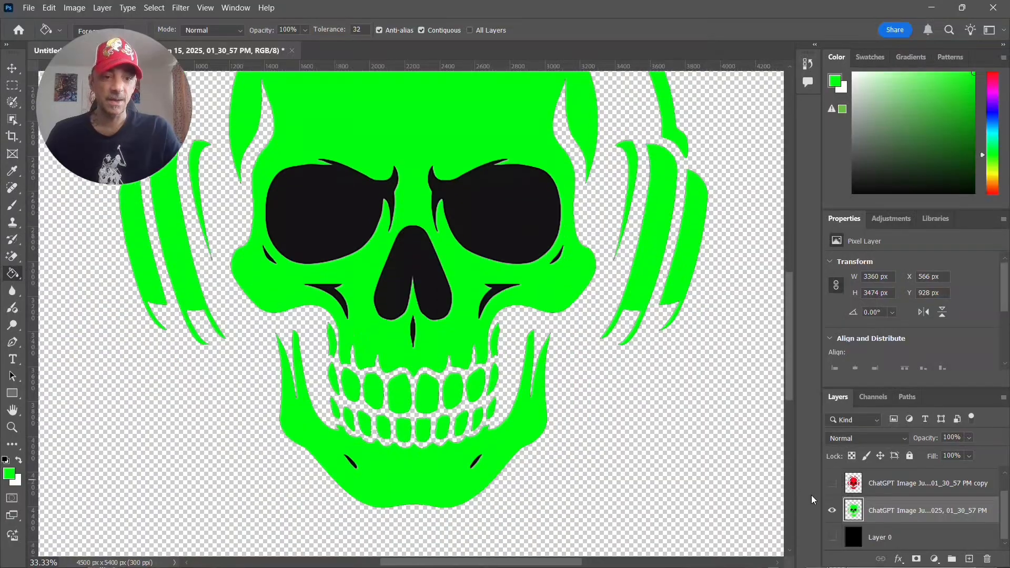
scroll(931, 517, up, 1)
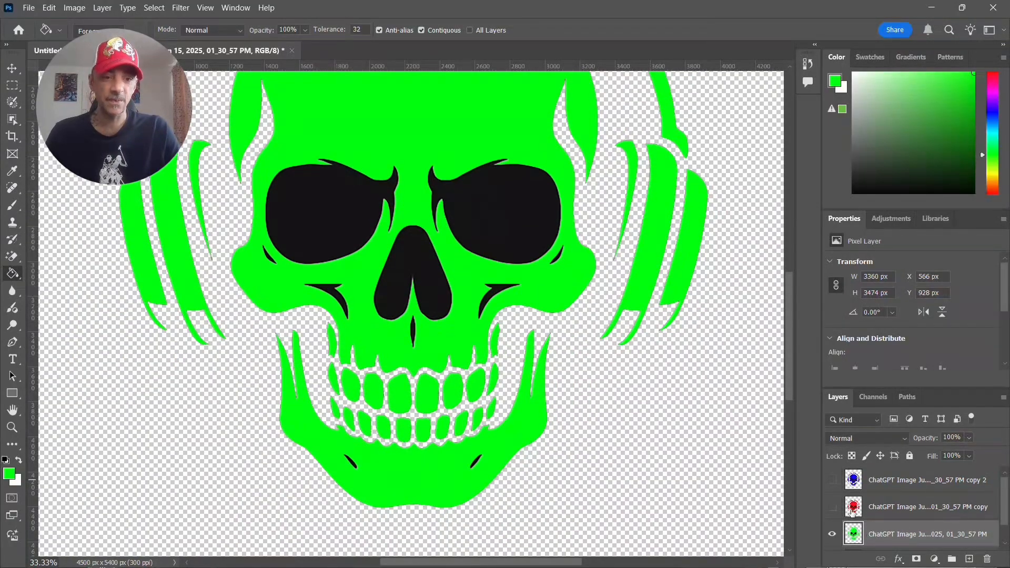
click(832, 508)
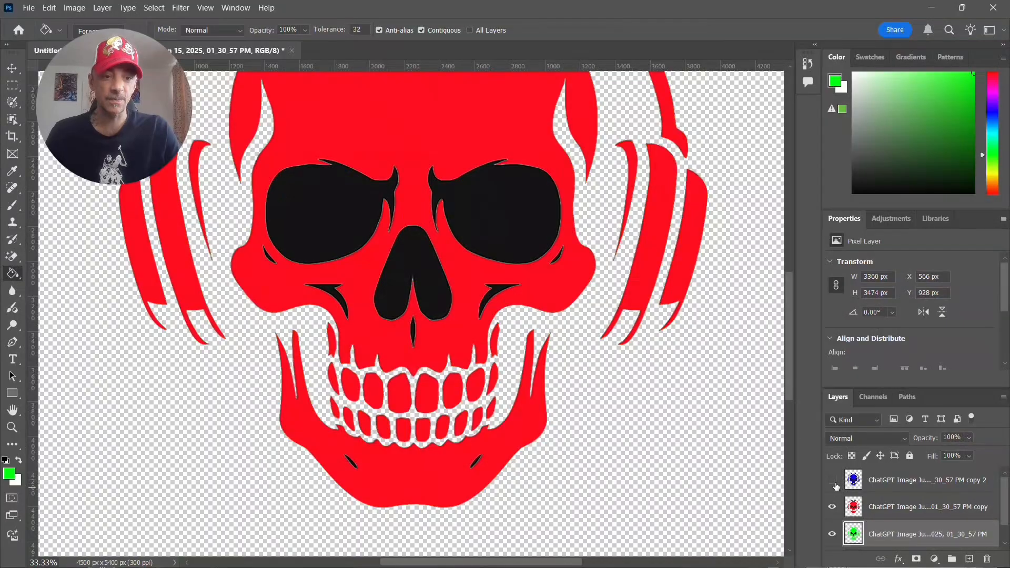
click(831, 480)
scroll(751, 461, up, 1)
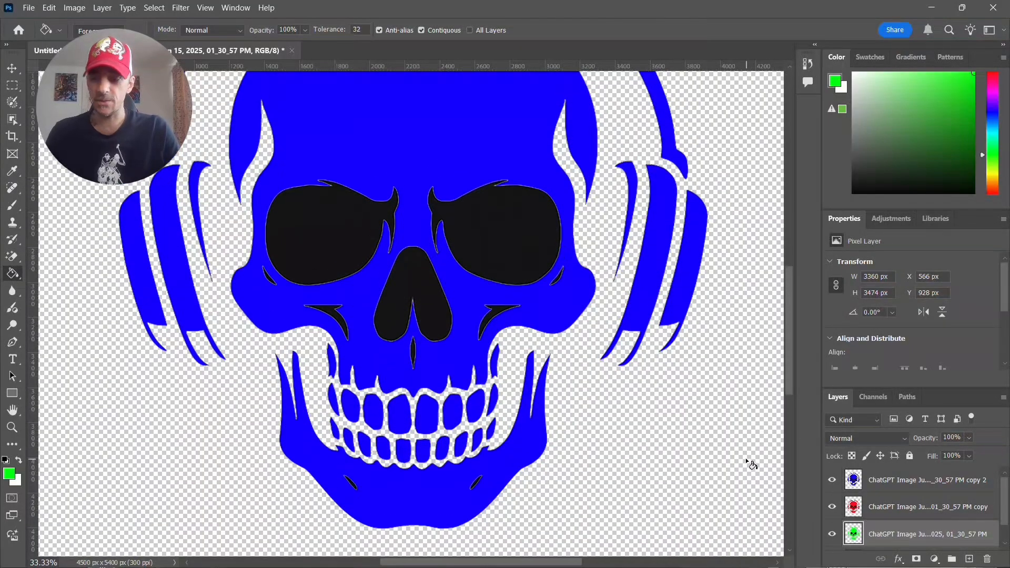
key(ctrl+minus)
key(ctrl+minus)
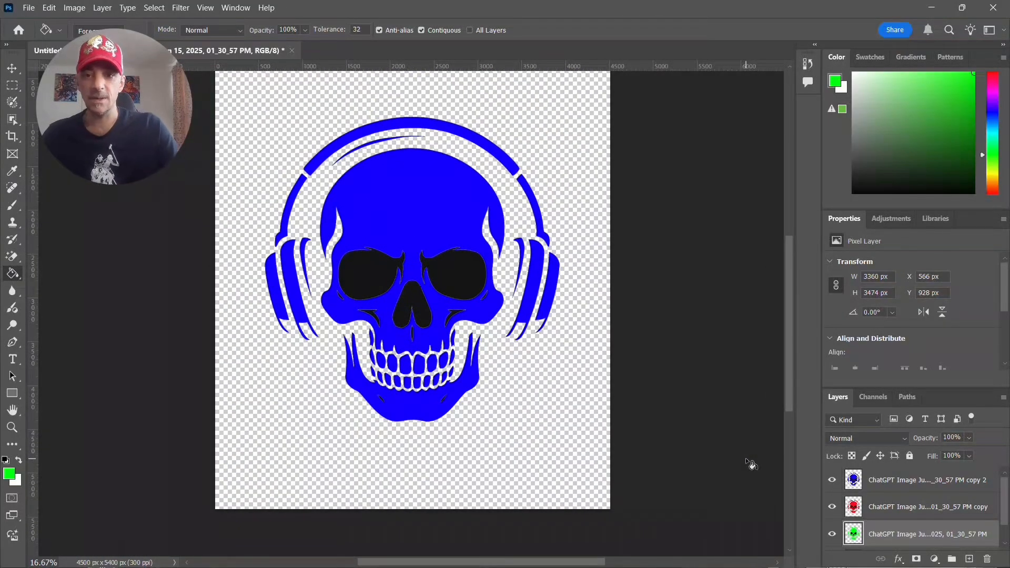
key(ctrl+minus)
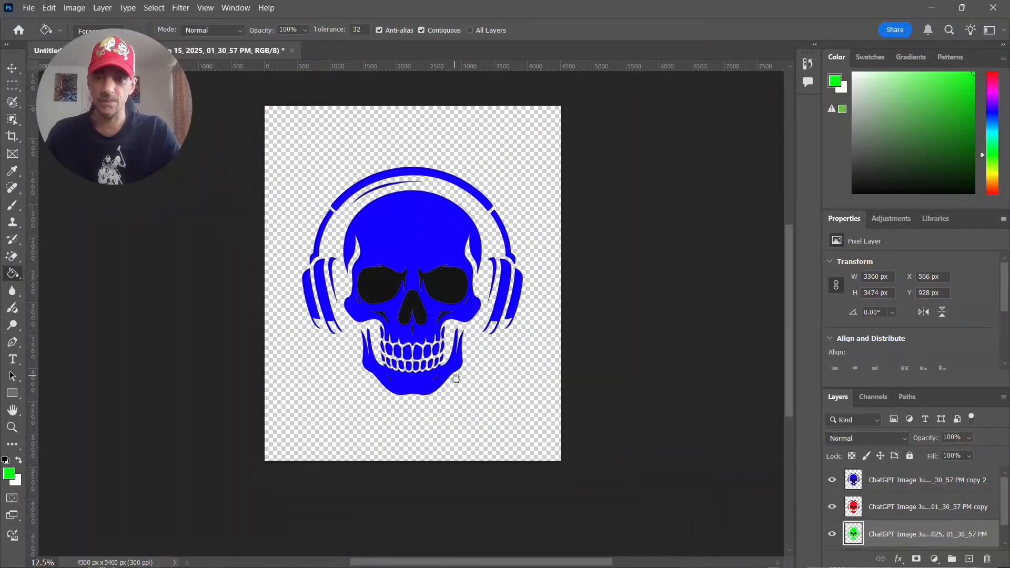
drag(447, 375, 463, 394)
- Set the blue skull layer's blend mode to Linear Dodge (Add), keeping its name
double_click(907, 480)
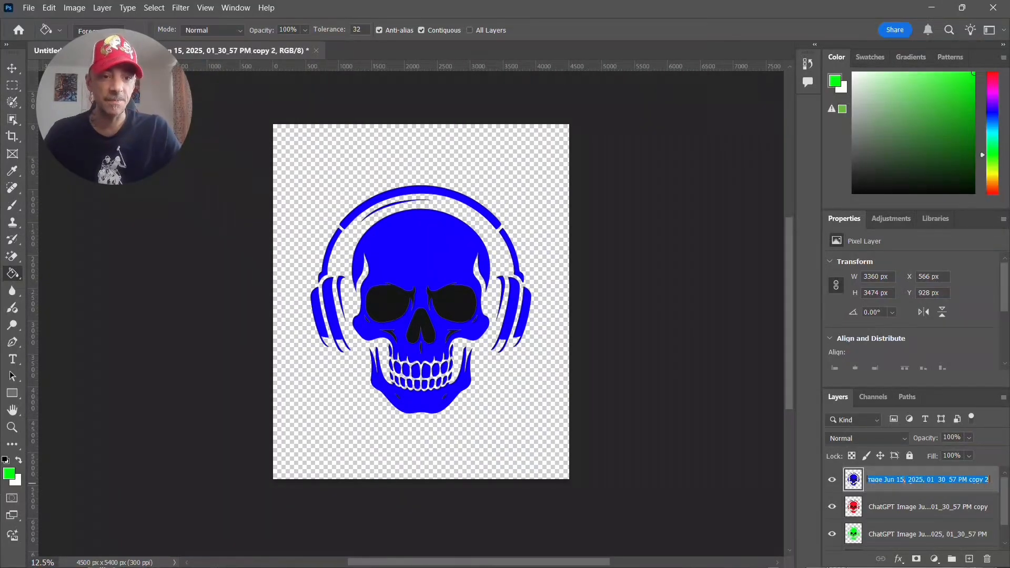
key(Return)
click(906, 441)
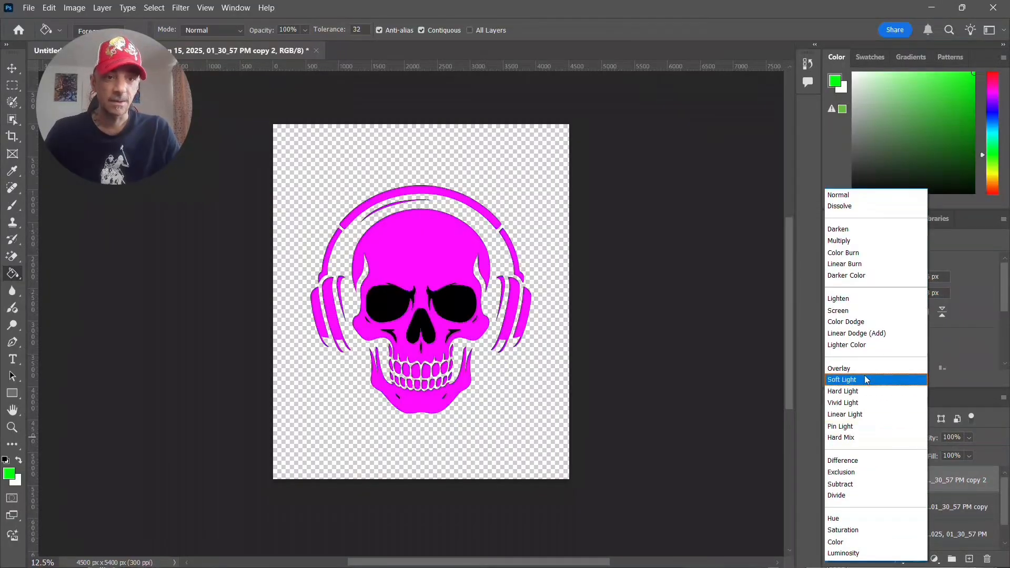
click(882, 334)
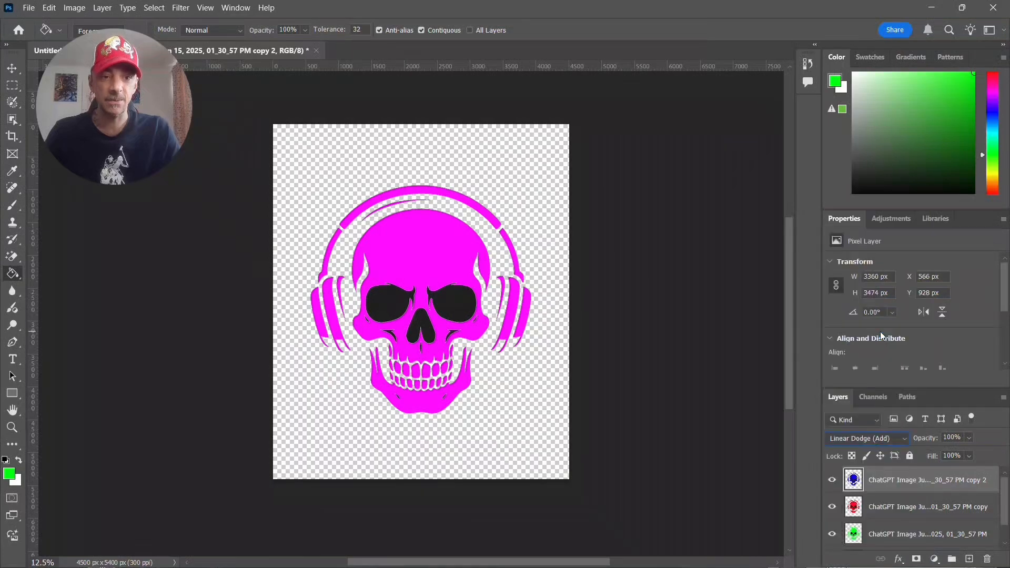
- Set the red skull layer's blend mode to Linear Dodge (Add)
double_click(879, 506)
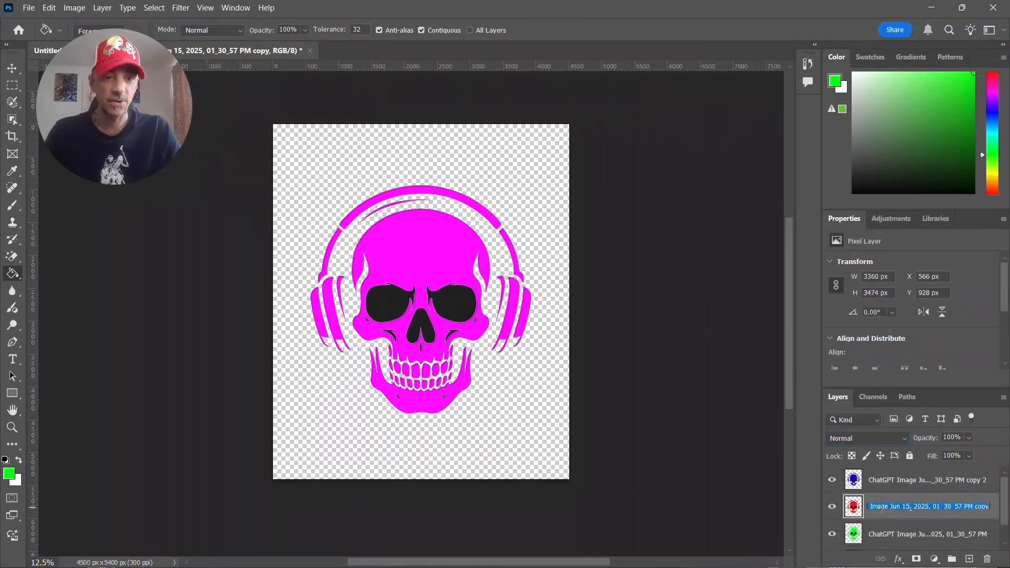
click(906, 440)
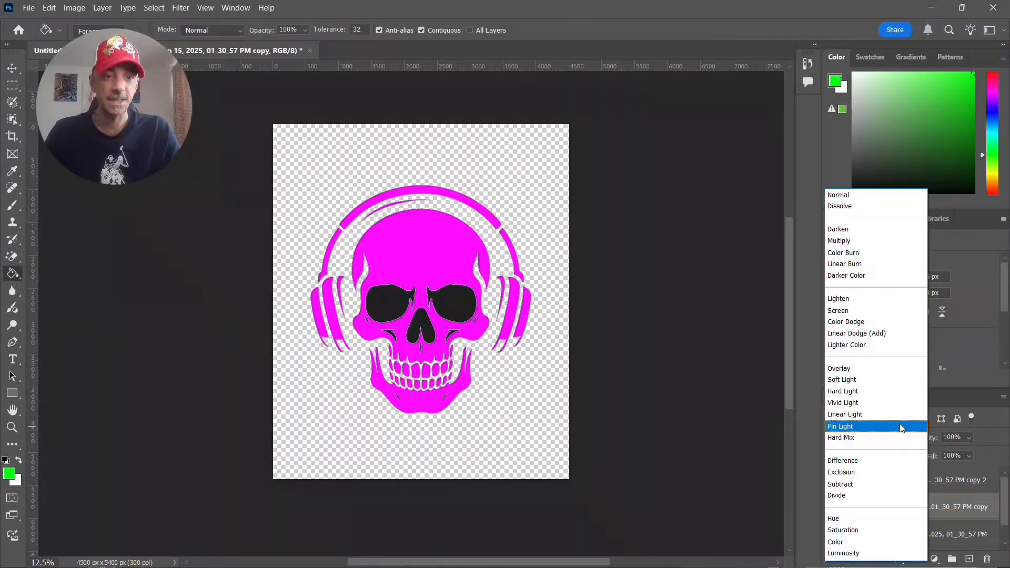
click(882, 333)
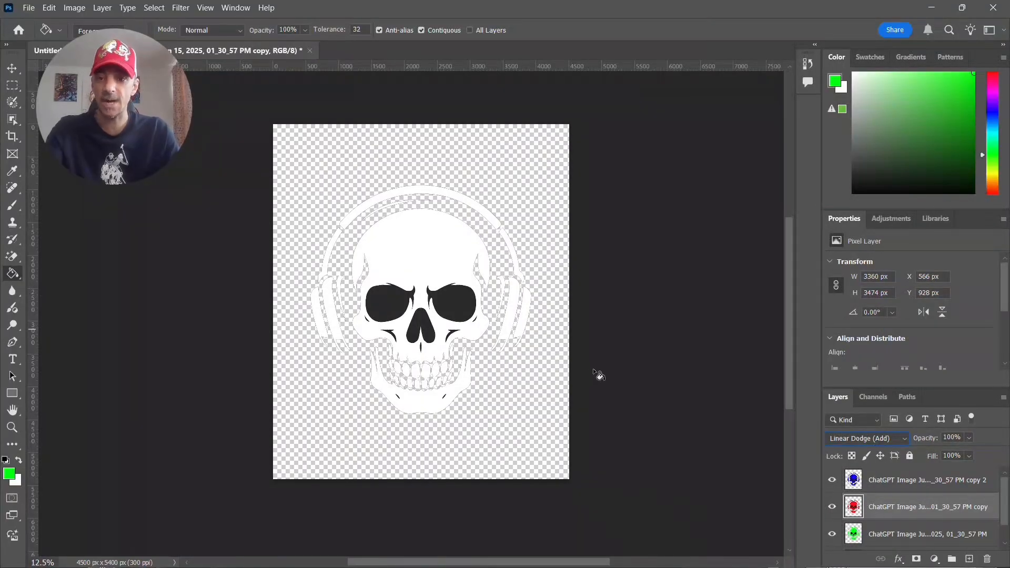
- Toggle the green and blue skull layers off and on in turn to check how the colours blend
click(833, 534)
click(832, 535)
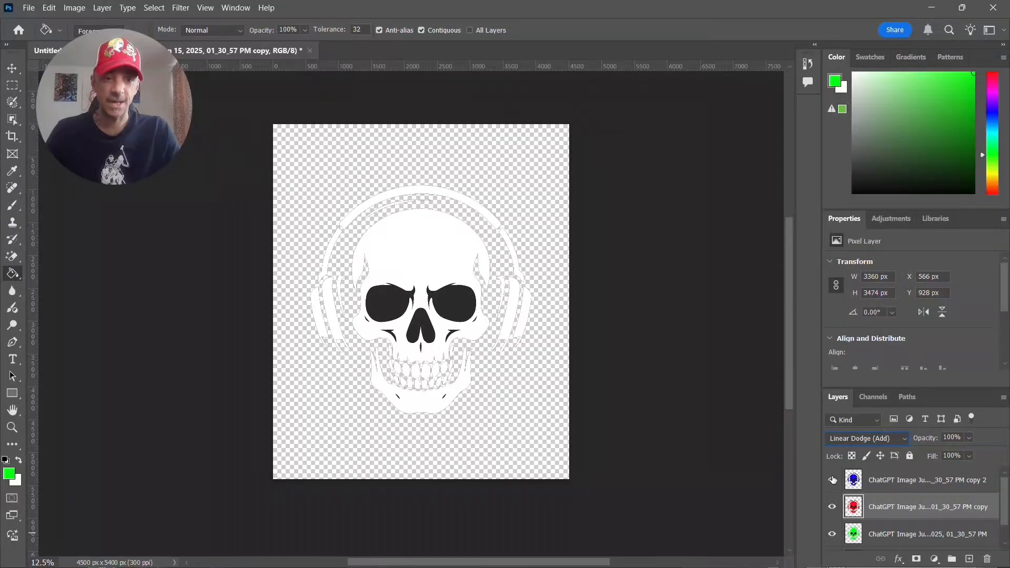
click(832, 480)
click(832, 480)
scroll(879, 525, down, 2)
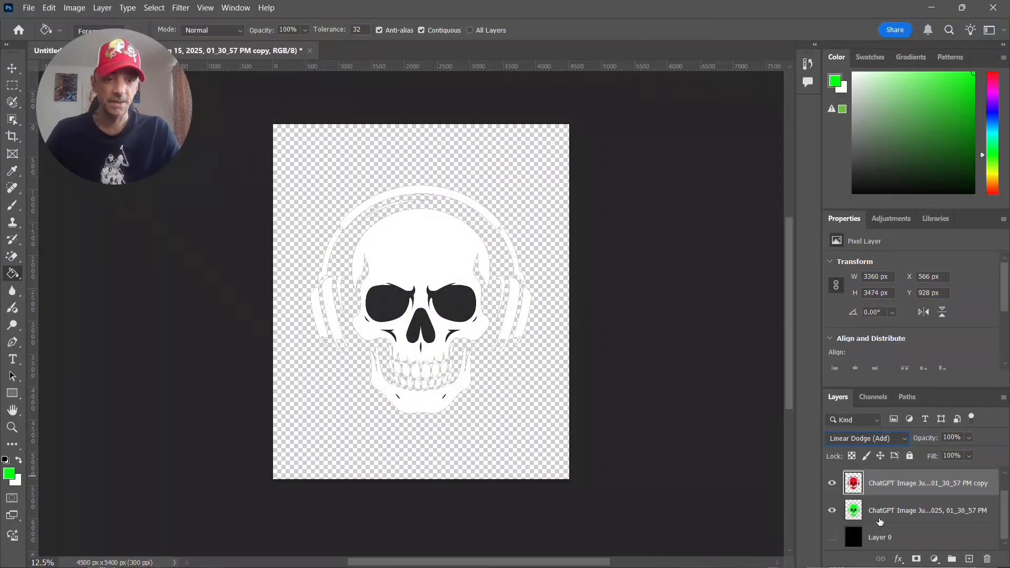
scroll(880, 525, up, 2)
- Shift the blue skull layer horizontally to the left until its X position is 462 px
click(905, 479)
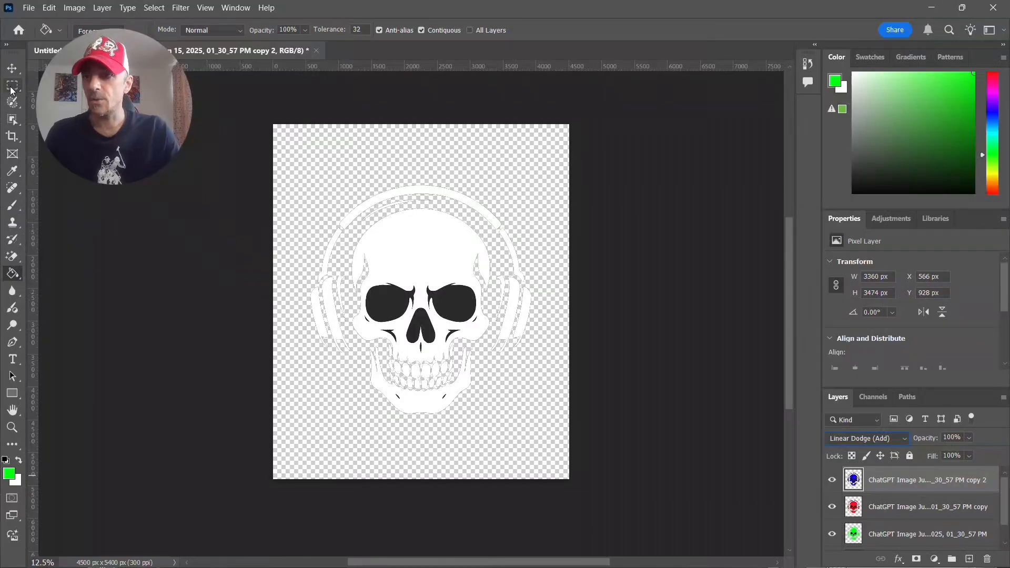
click(12, 69)
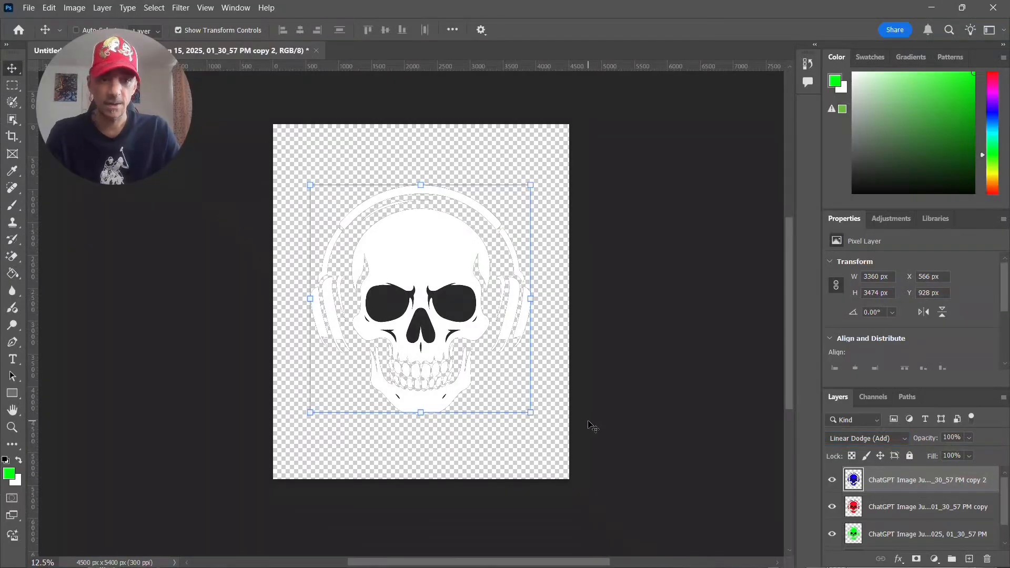
key(Left)
key(Left)
key(Left)
key(Left)
key(Left)
key(Left)
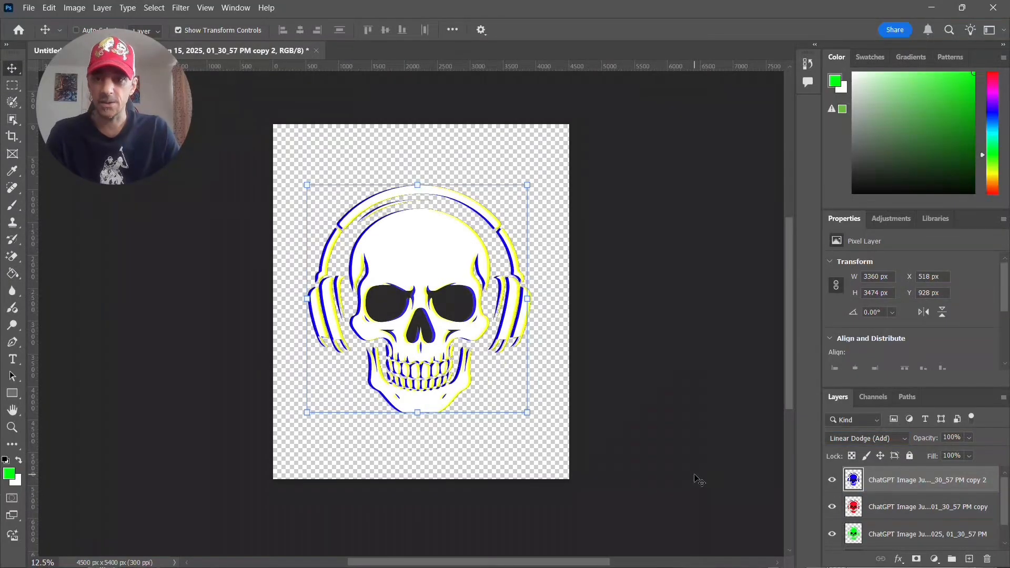
key(Left)
key(Left)
key(Left)
key(Left)
key(Left)
key(Left)
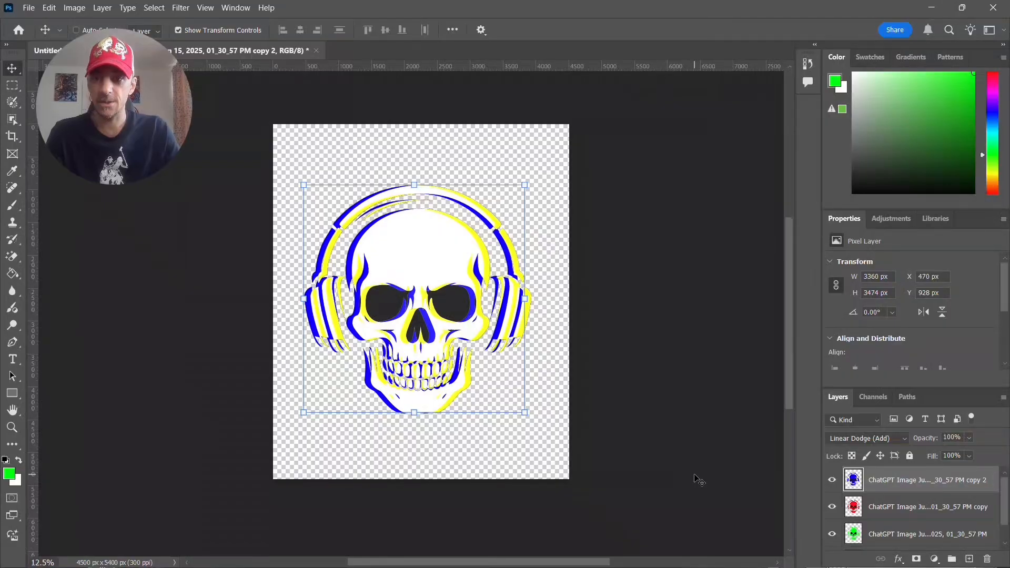
key(Left)
- Shift the red skull layer horizontally to the right until its X position is 630 px
click(924, 511)
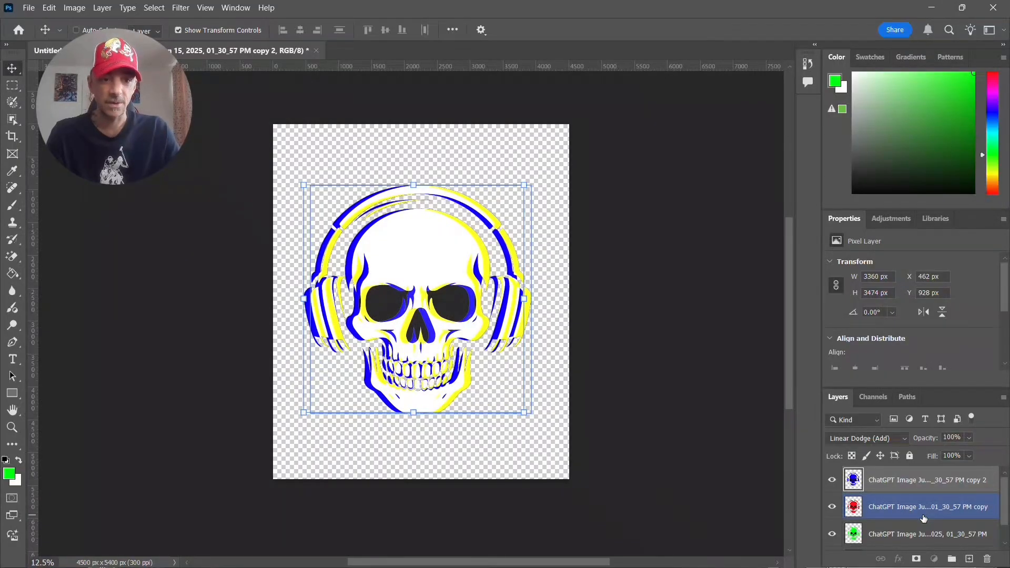
key(Right)
key(Right)
key(Right)
key(Right)
key(Right)
key(Right)
key(Right)
key(Right)
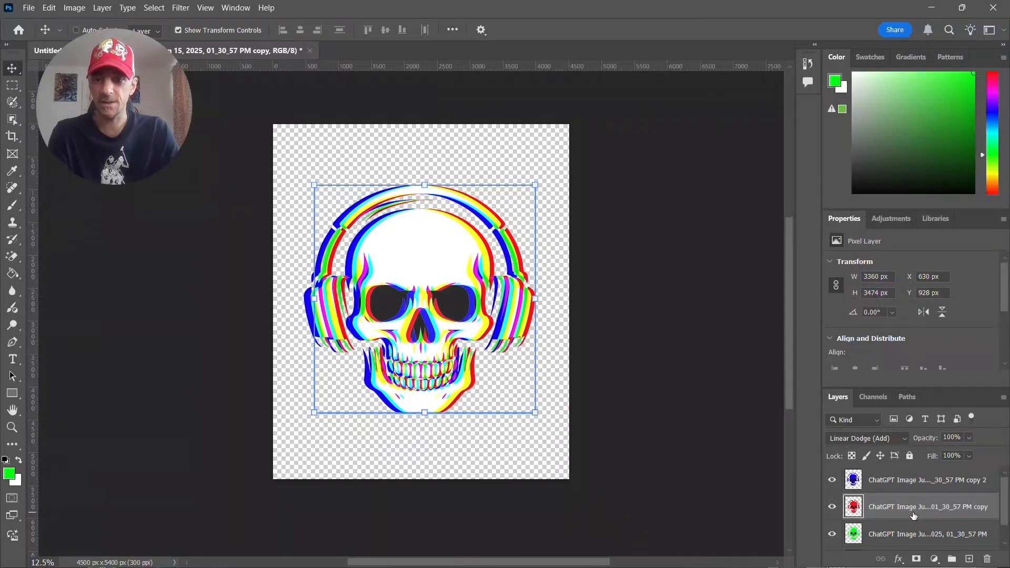
- Show the black background layer behind the skull, select it, and enlarge the view to inspect the colour offset
scroll(914, 515, down, 1)
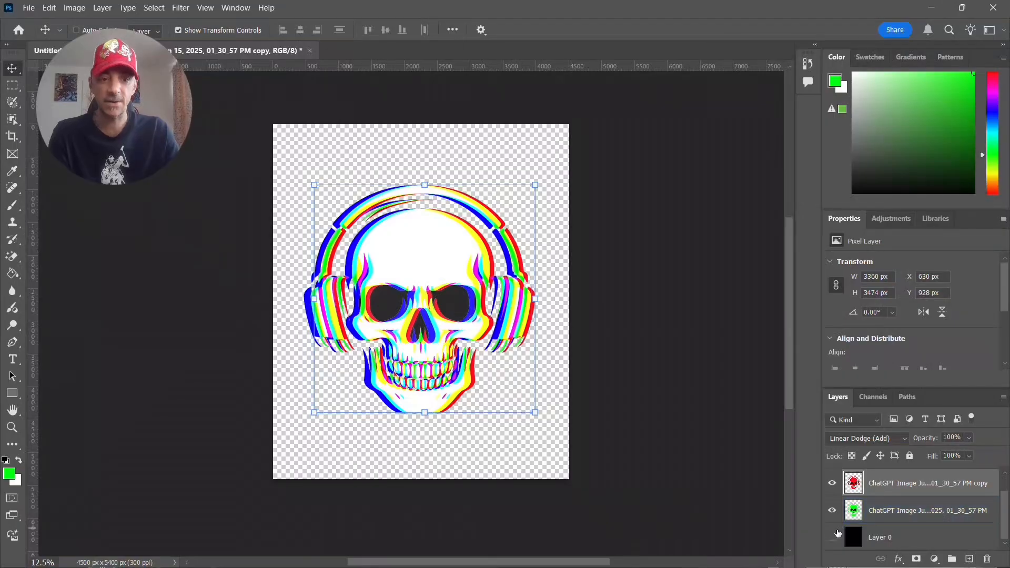
click(832, 538)
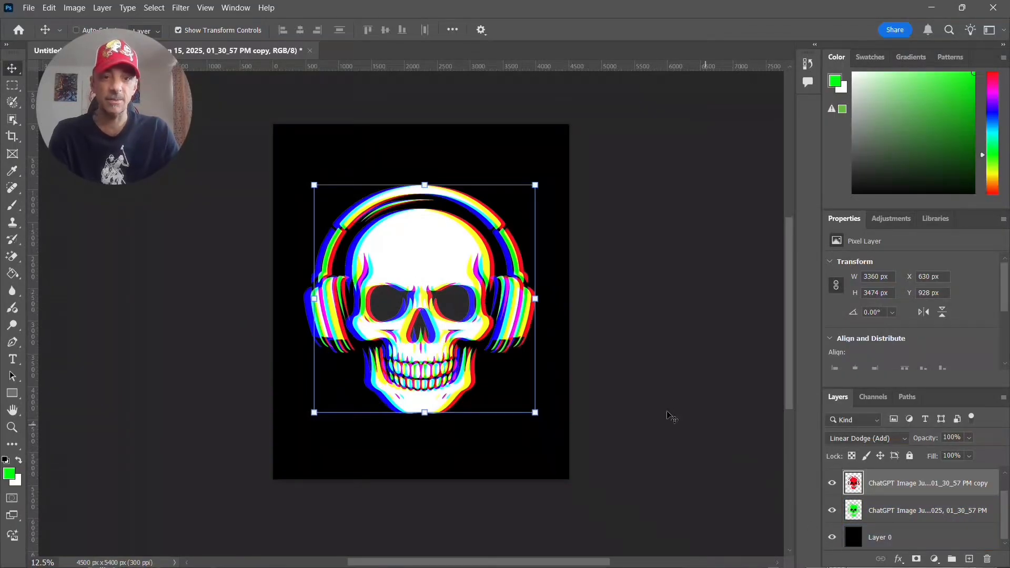
click(936, 544)
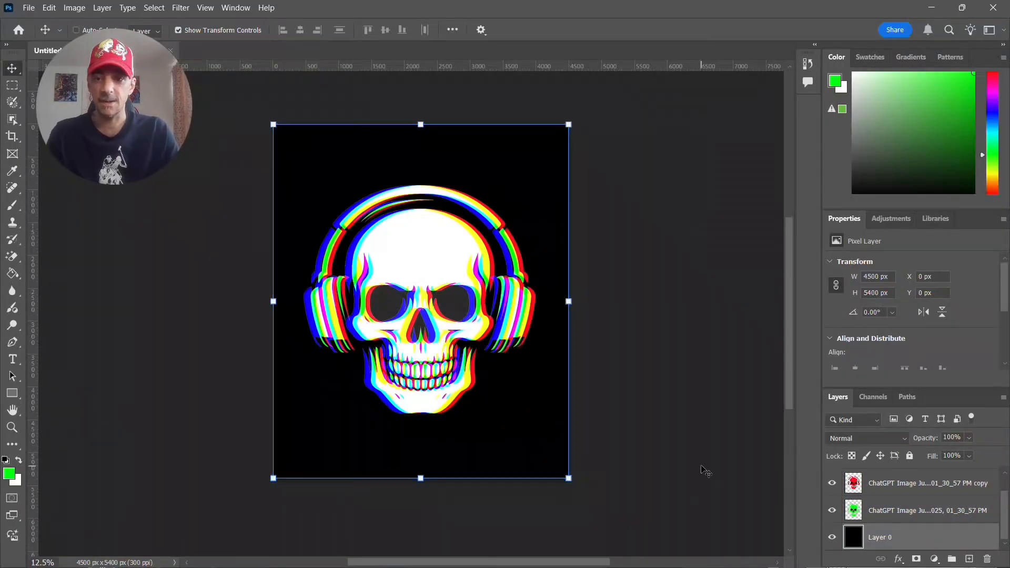
key(ctrl+plus)
key(ctrl+plus)
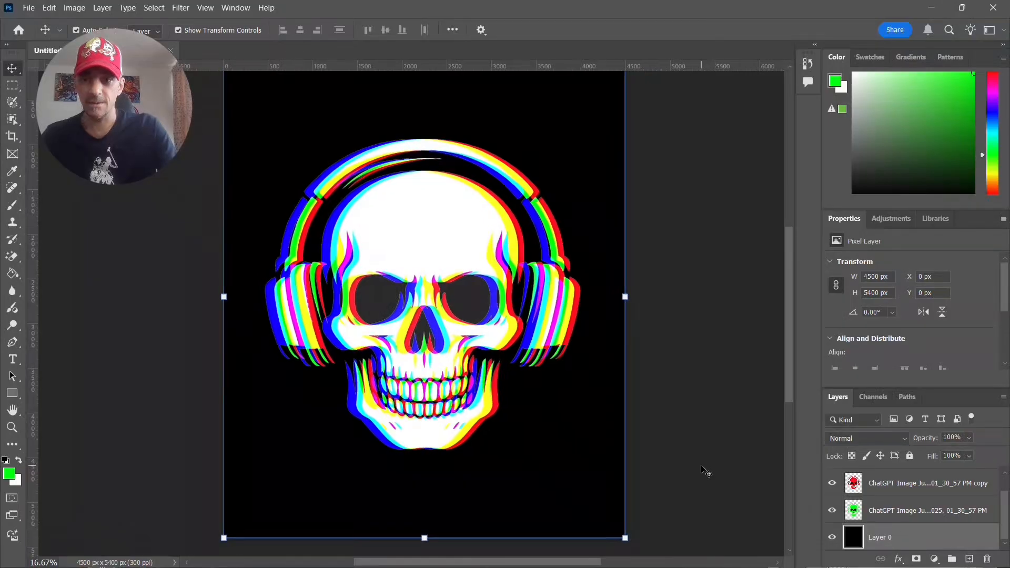
key(ctrl+minus)
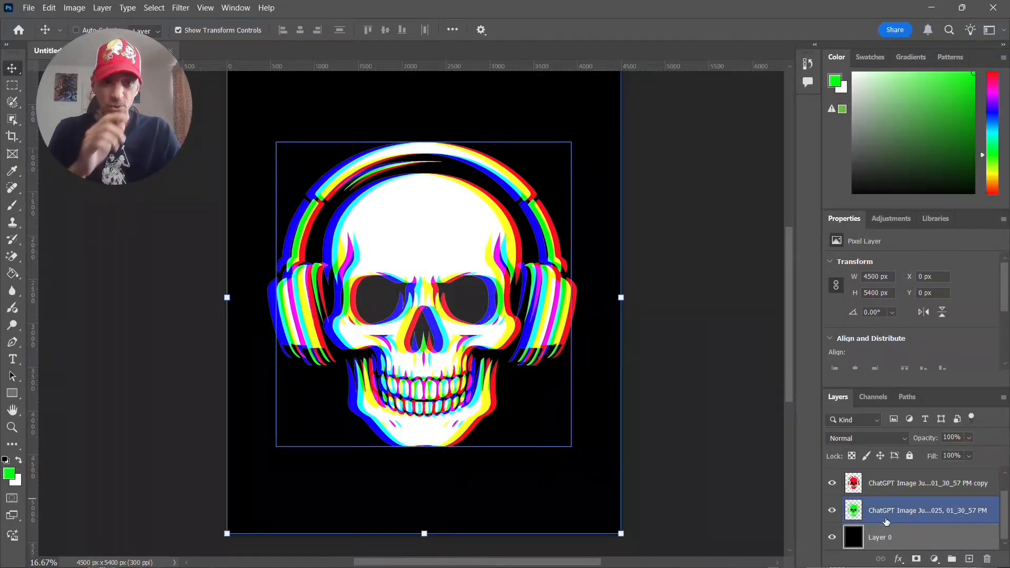
- Select the blue skull layer at the top of the layer stack
scroll(887, 521, up, 1)
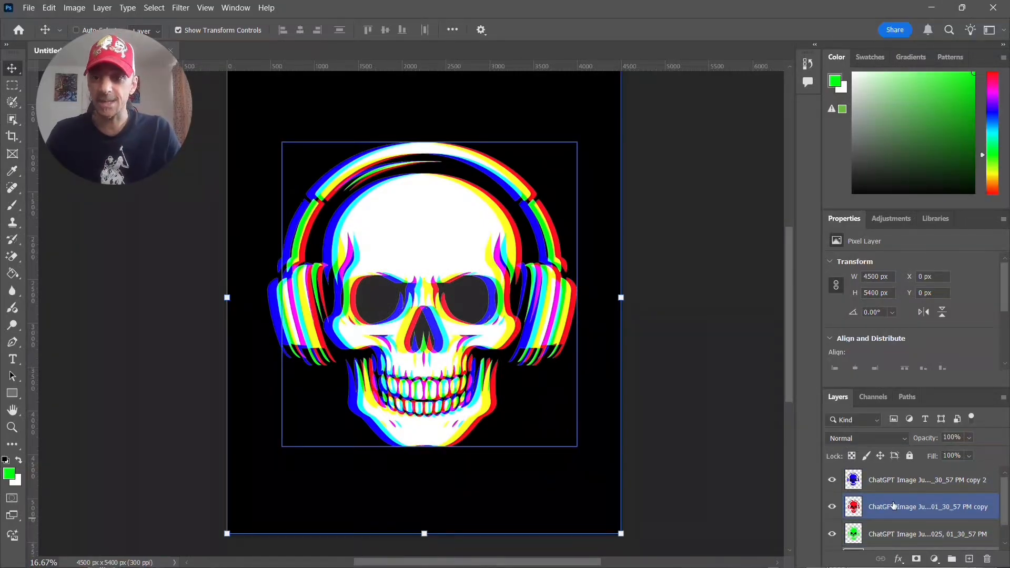
scroll(918, 510, down, 1)
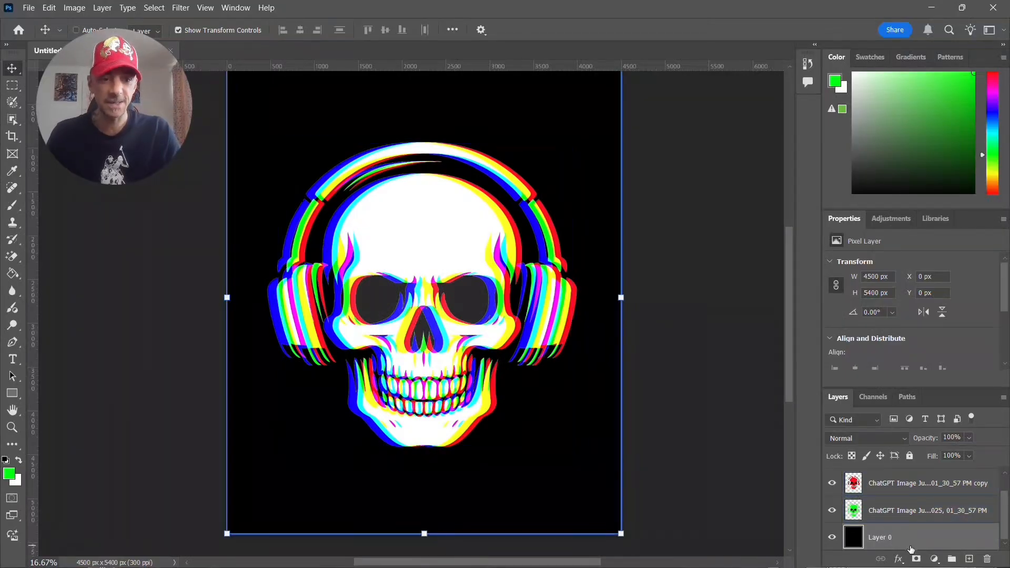
scroll(902, 542, up, 1)
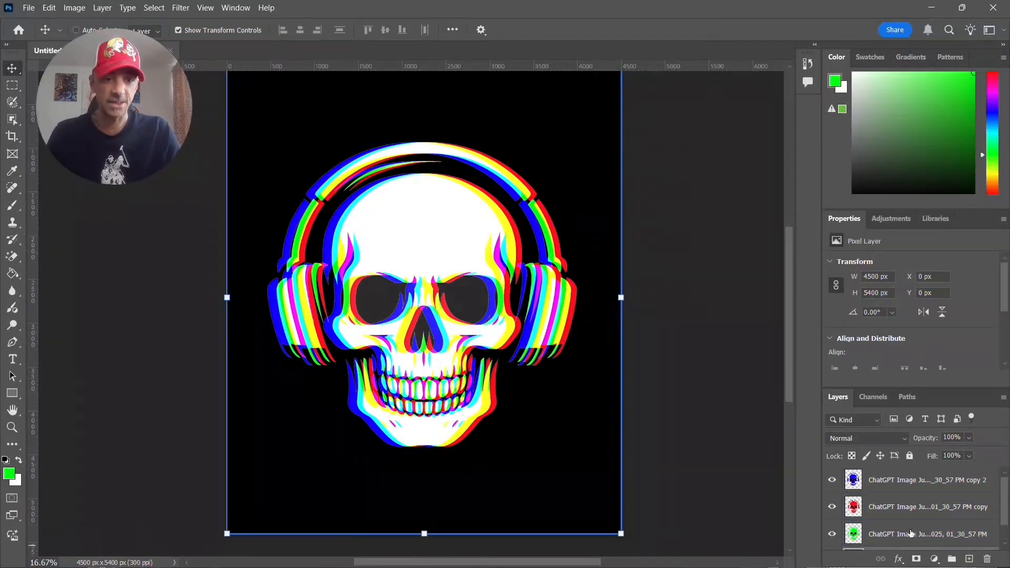
click(901, 536)
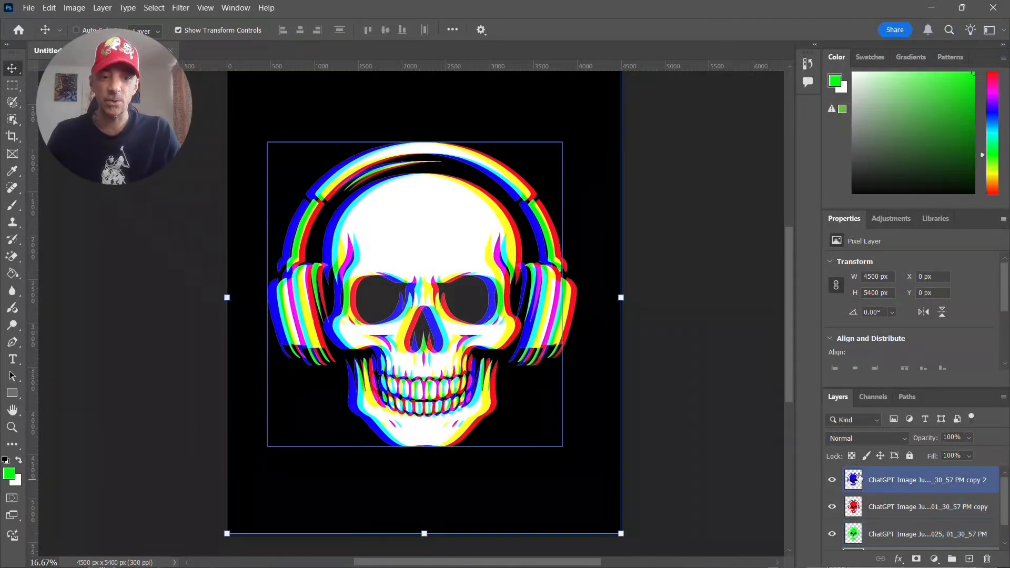
click(895, 482)
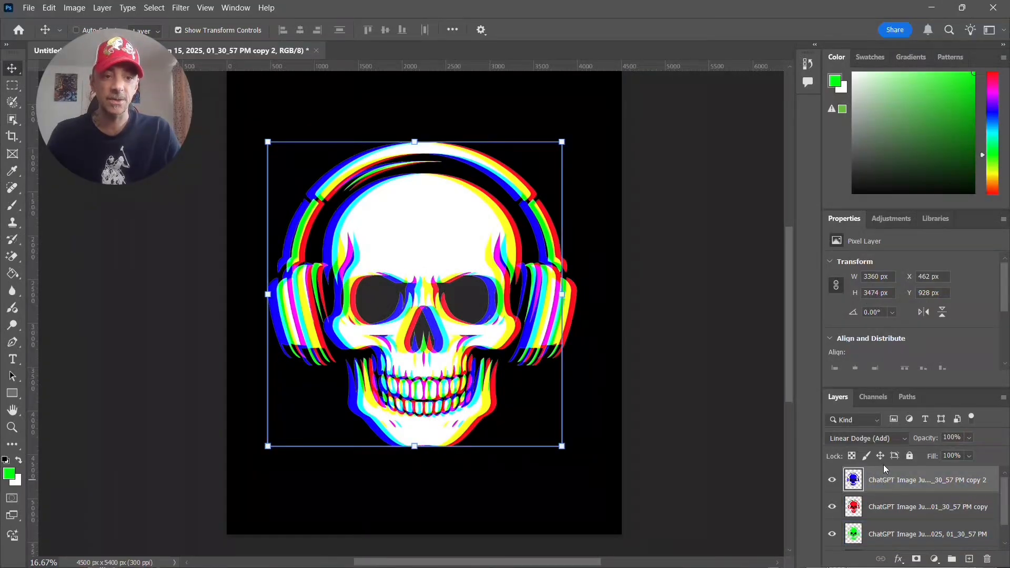
click(896, 515)
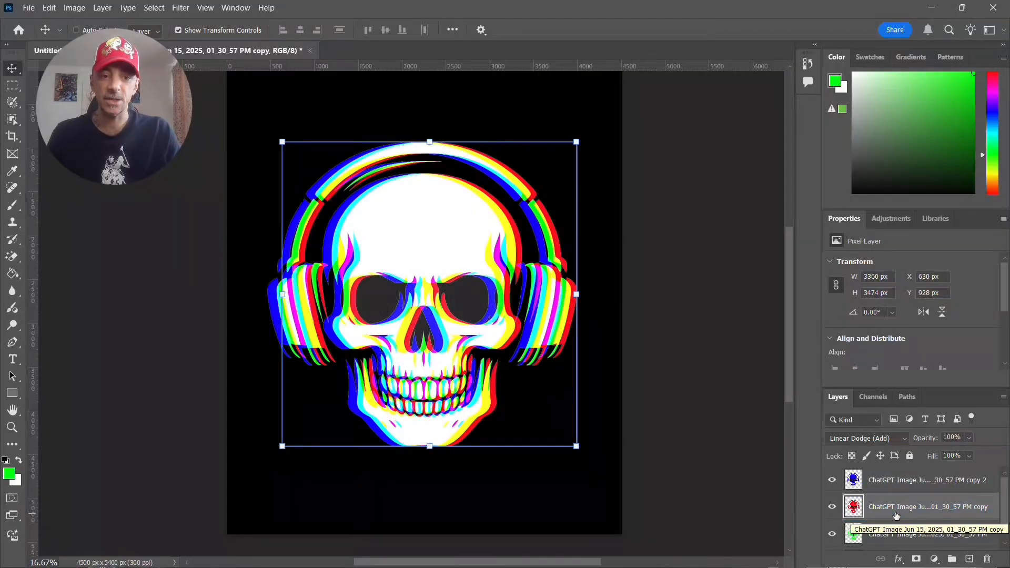
scroll(896, 515, down, 1)
double_click(896, 511)
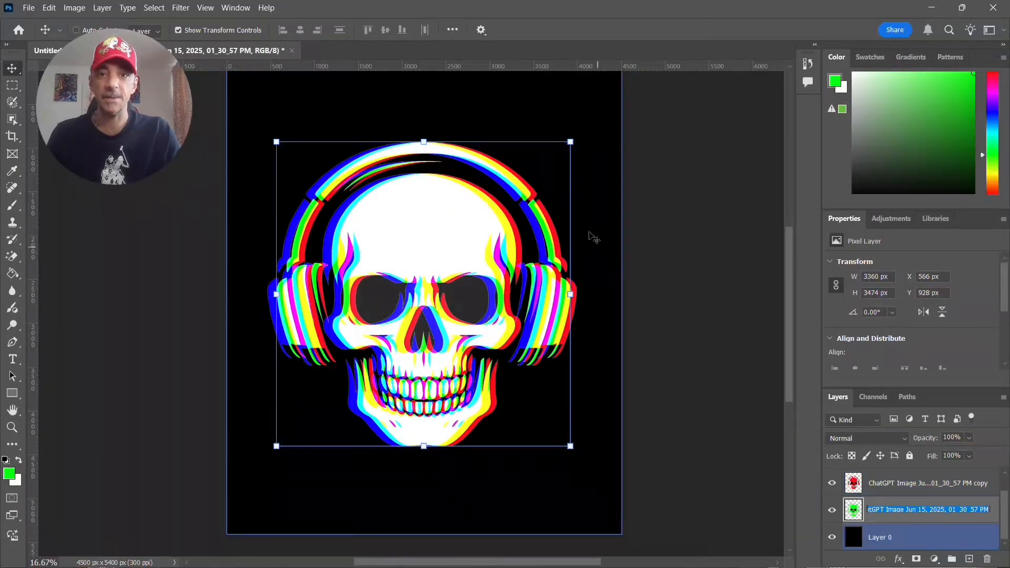
click(521, 57)
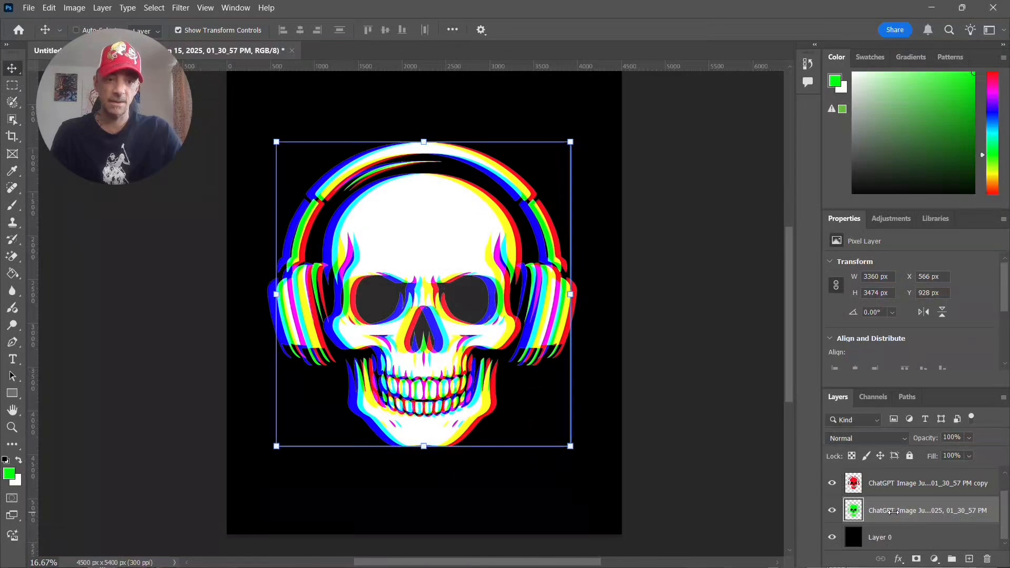
- Undo the horizontal shifts of the blue and red skull layers and the display of the black background
click(845, 485)
key(ctrl+z)
key(ctrl+z)
key(ctrl+z)
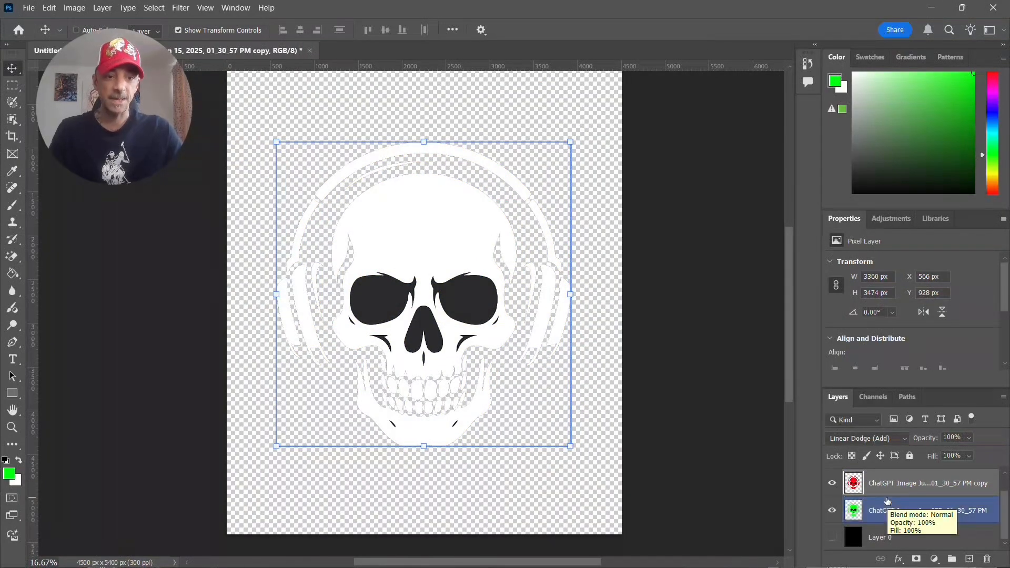
scroll(886, 499, up, 1)
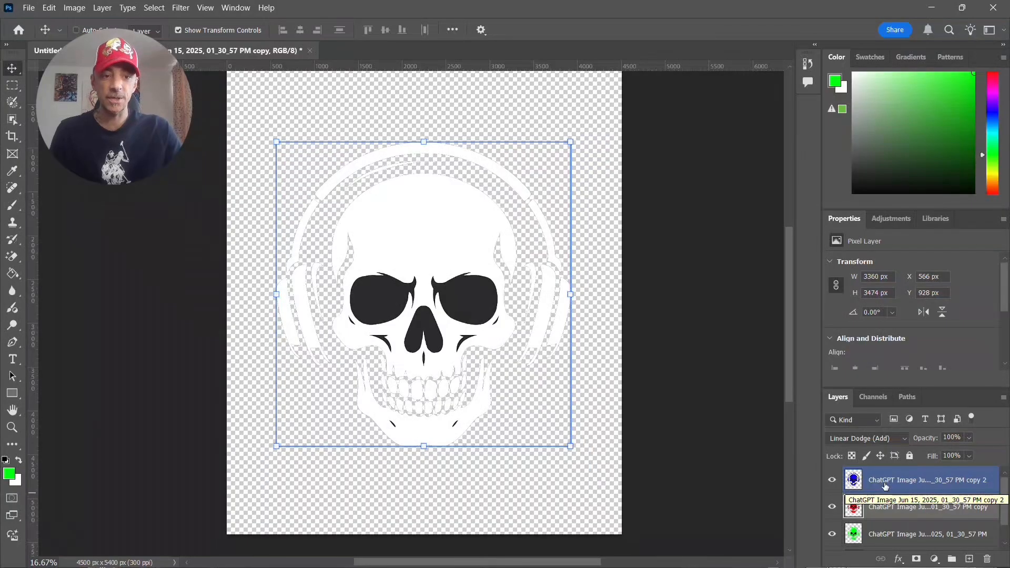
- Shift the blue skull layer straight up until its Y position is 856 px
click(885, 485)
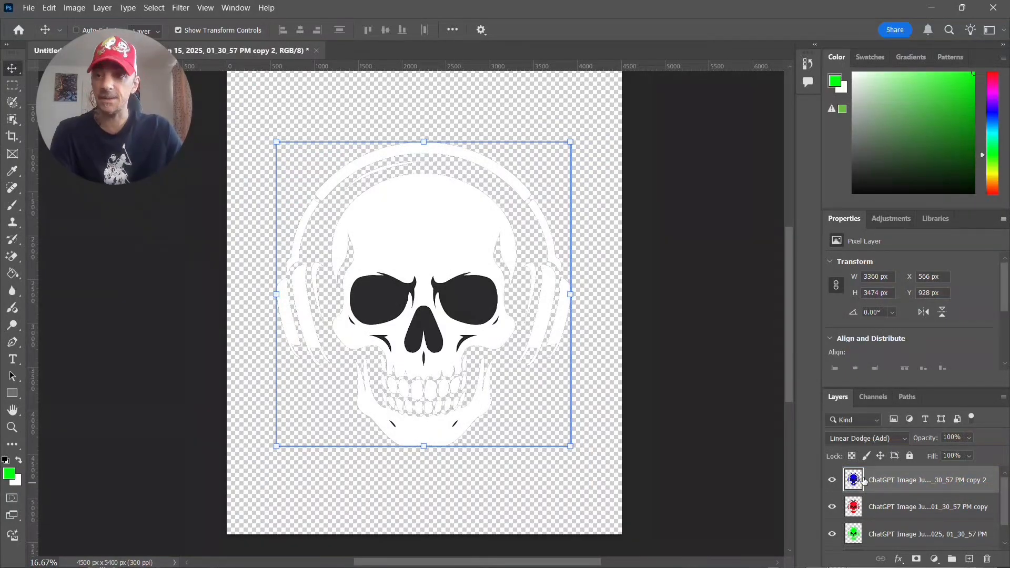
key(Up)
key(Up)
key(Up)
key(Up)
key(Up)
key(Up)
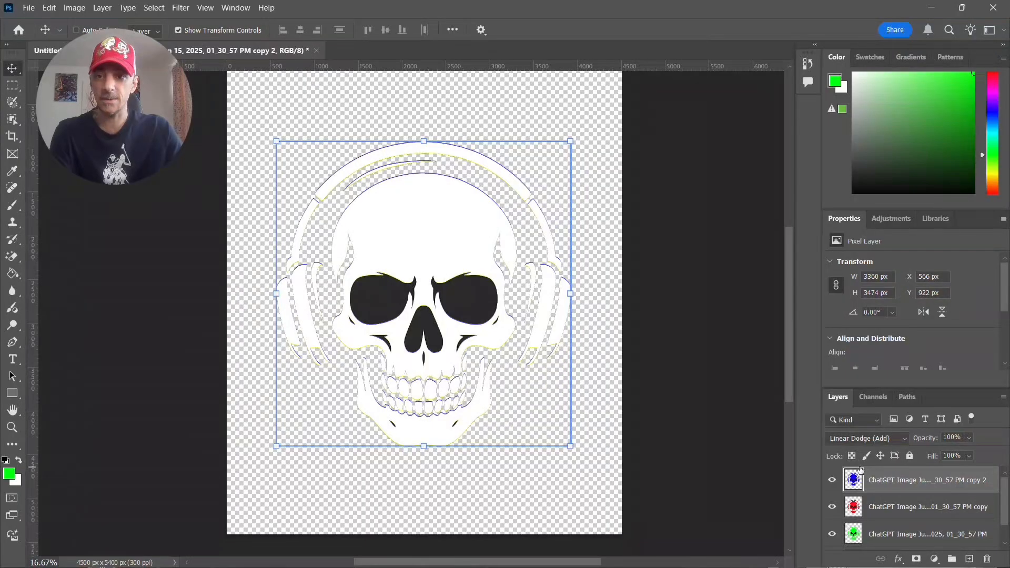
double_click(860, 473)
click(948, 87)
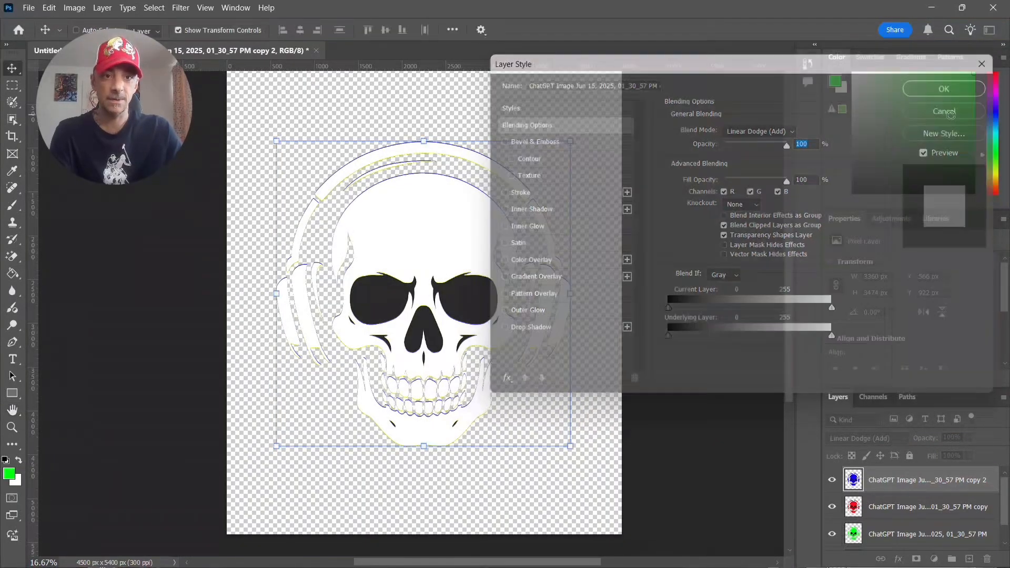
key(Up)
key(Up)
key(Up)
key(Up)
key(shift+Up)
key(shift+Up)
key(shift+Up)
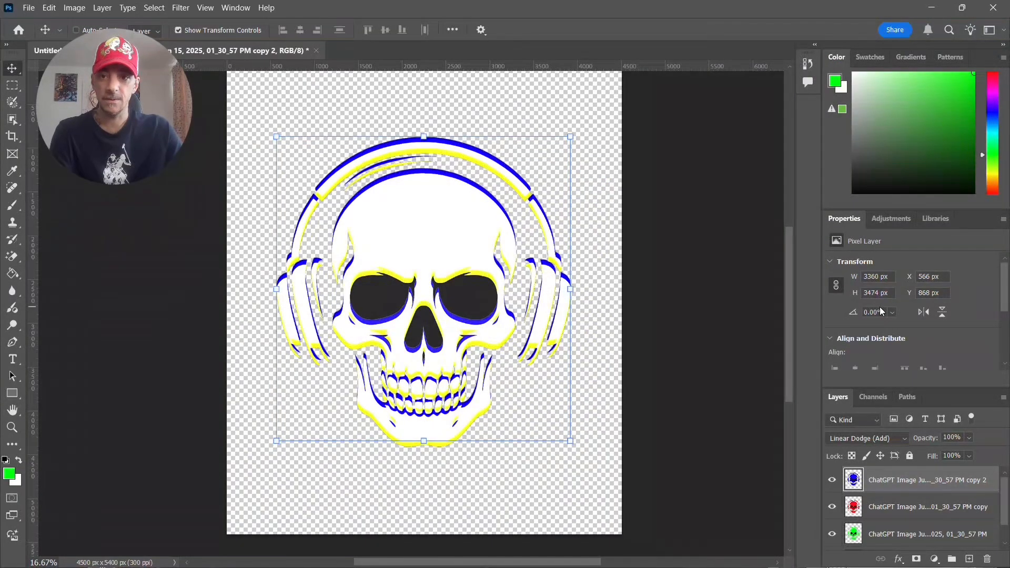
key(shift+Up)
key(Up)
key(Up)
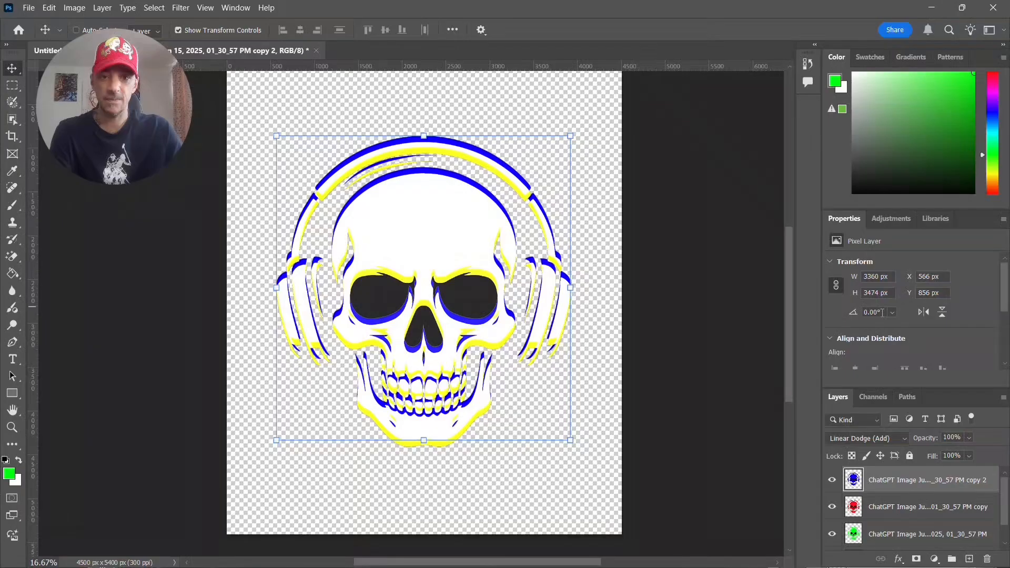
- Shift the red skull layer straight down until its Y position is 1008 px
click(890, 516)
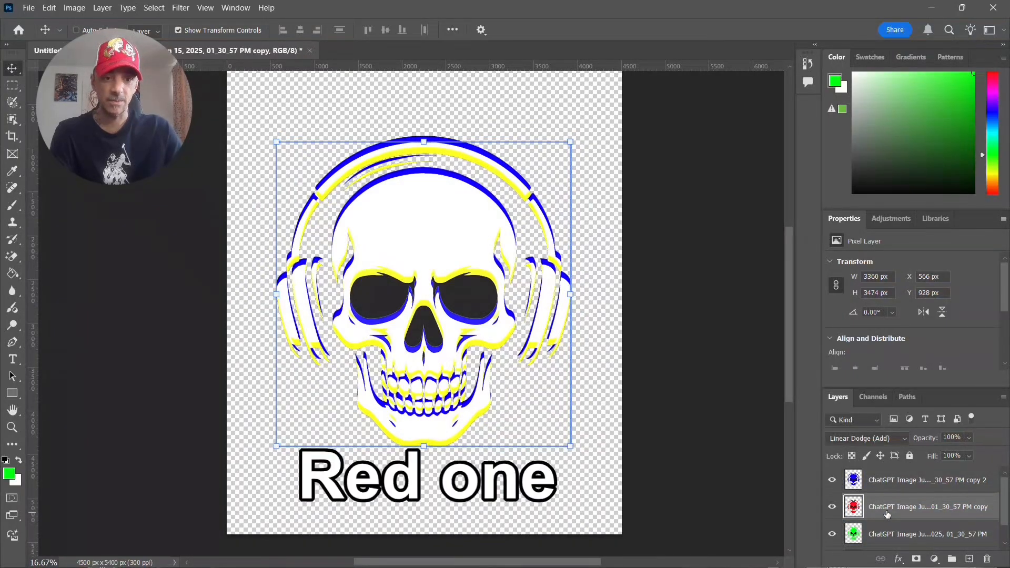
key(shift+Down)
key(shift+Down)
key(shift+Down)
key(shift+Down)
key(shift+Down)
key(shift+Down)
key(shift+Down)
key(Down)
key(Down)
key(Down)
key(Down)
key(Down)
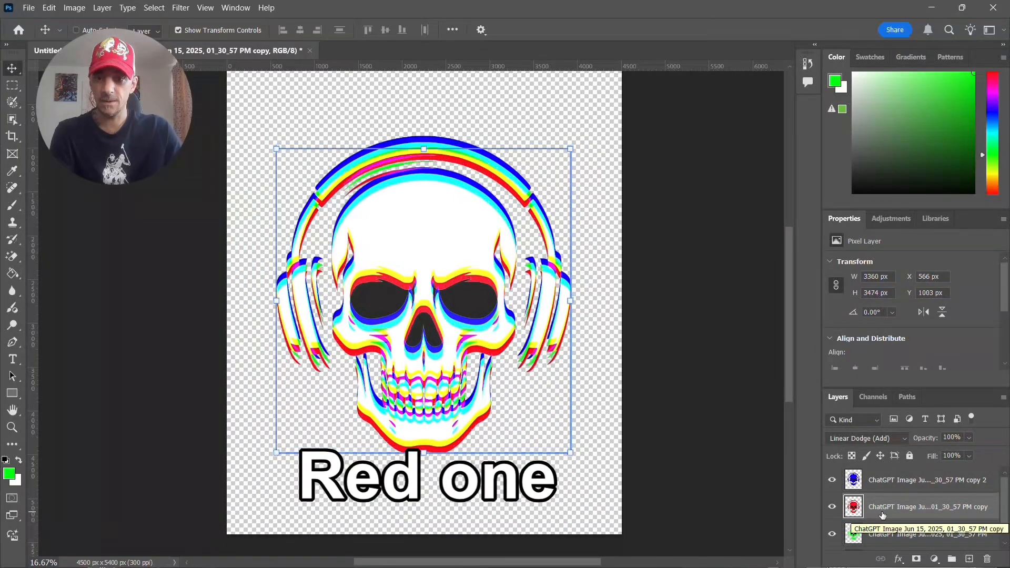
key(Down)
key(Down)
key(Down)
key(Down)
key(Down)
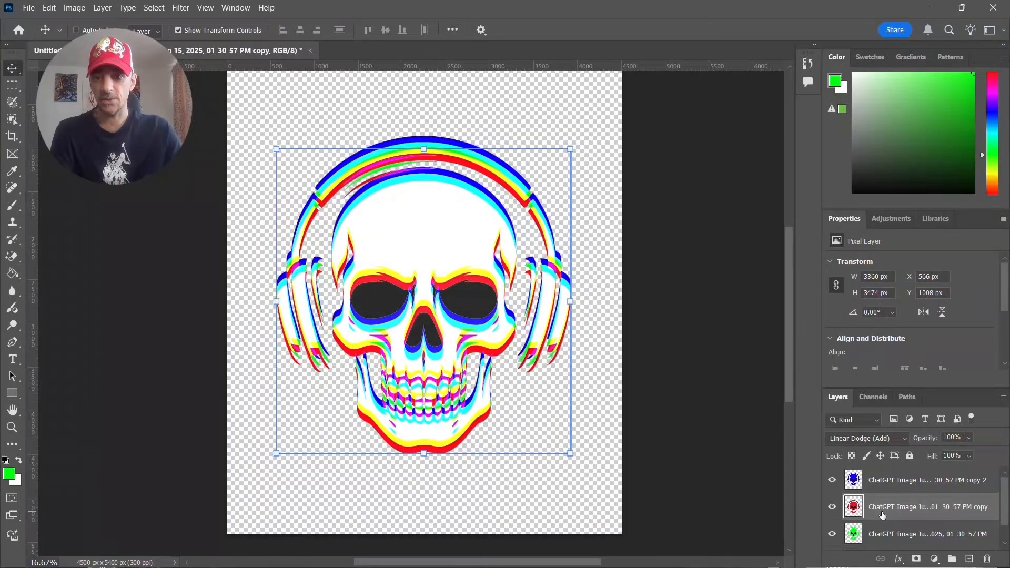
- Show the black background layer behind the skull, select it, and toggle its visibility off and on to compare the vertical offset
scroll(887, 532, down, 1)
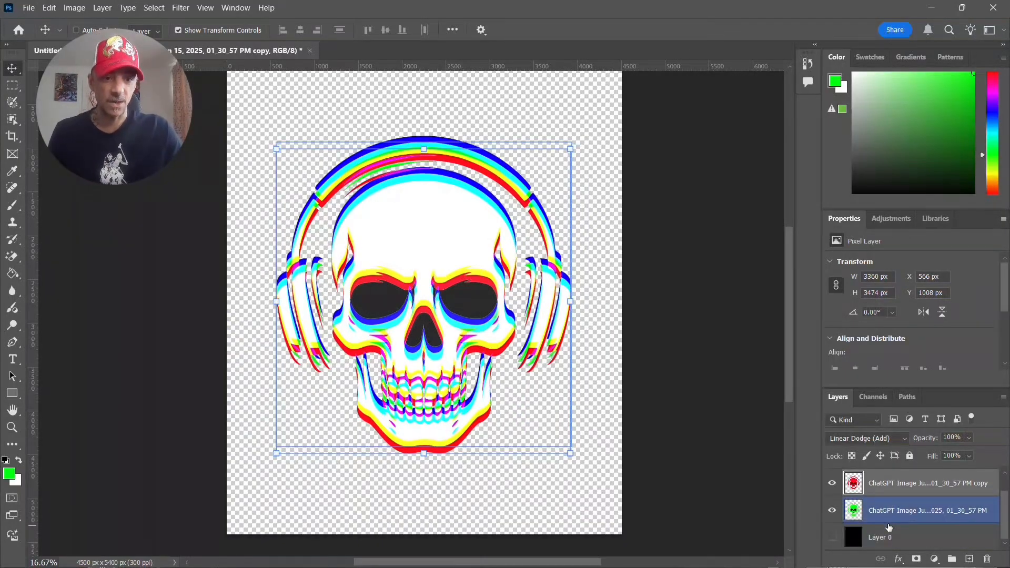
click(832, 537)
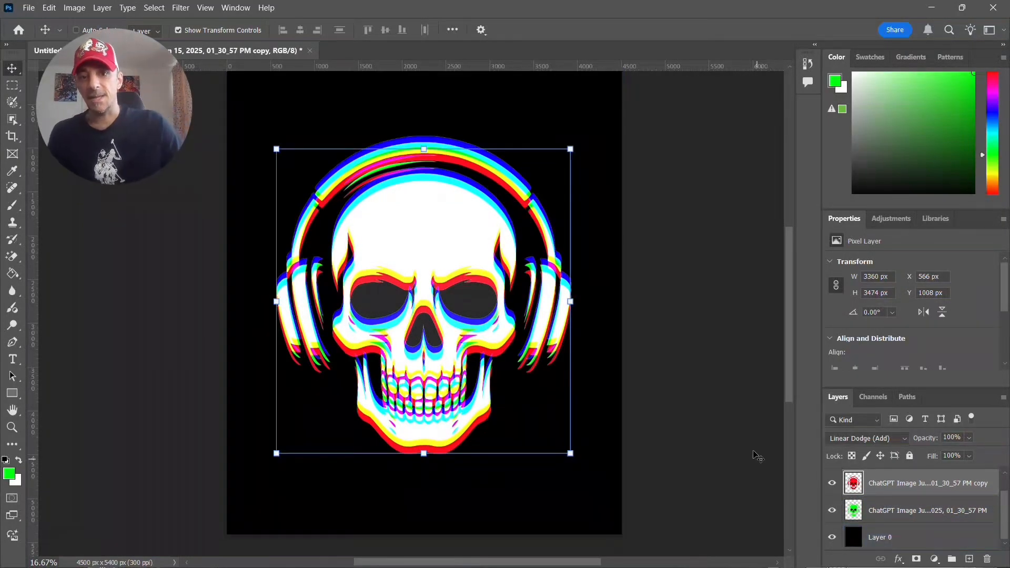
click(889, 540)
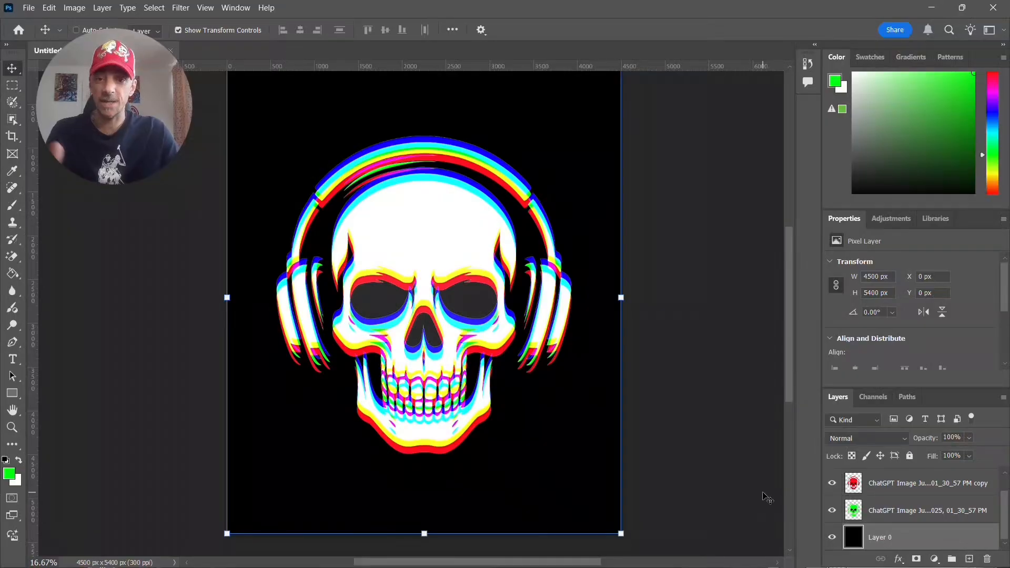
click(832, 537)
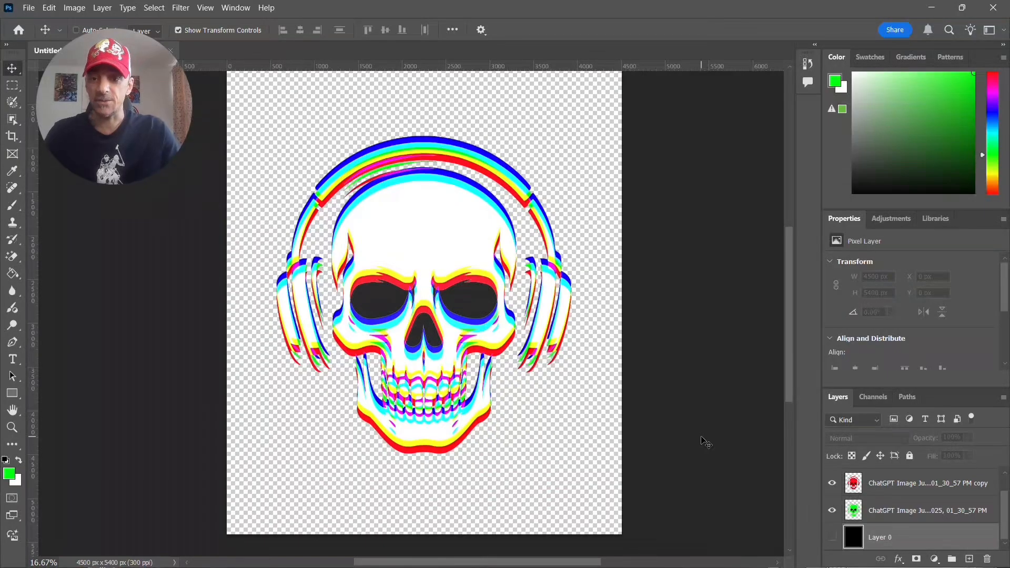
click(832, 538)
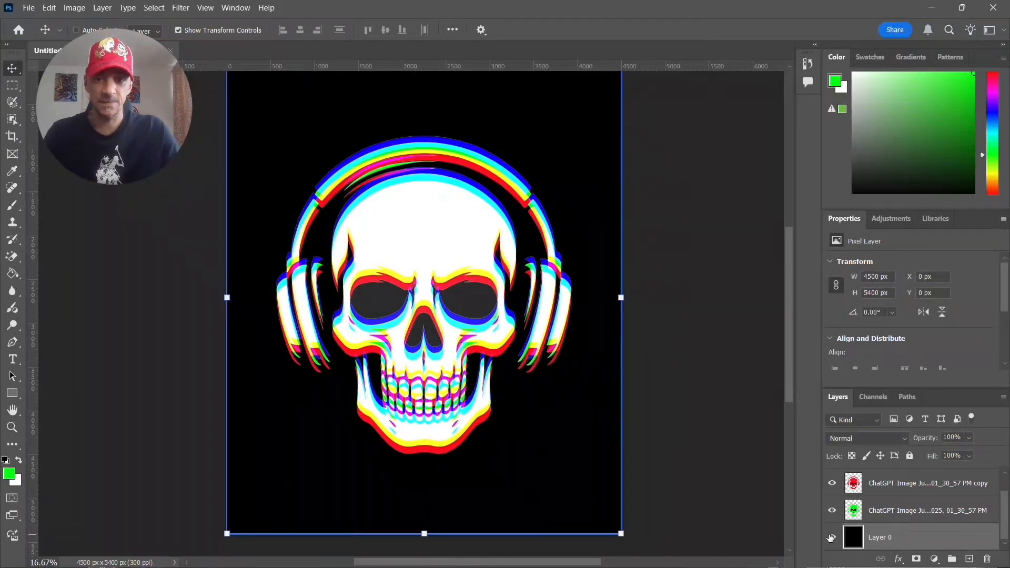
- Undo the upward shift of the blue skull, the downward shift of the red skull, and the background layer's visibility change
scroll(912, 524, up, 2)
scroll(912, 521, down, 1)
click(911, 521)
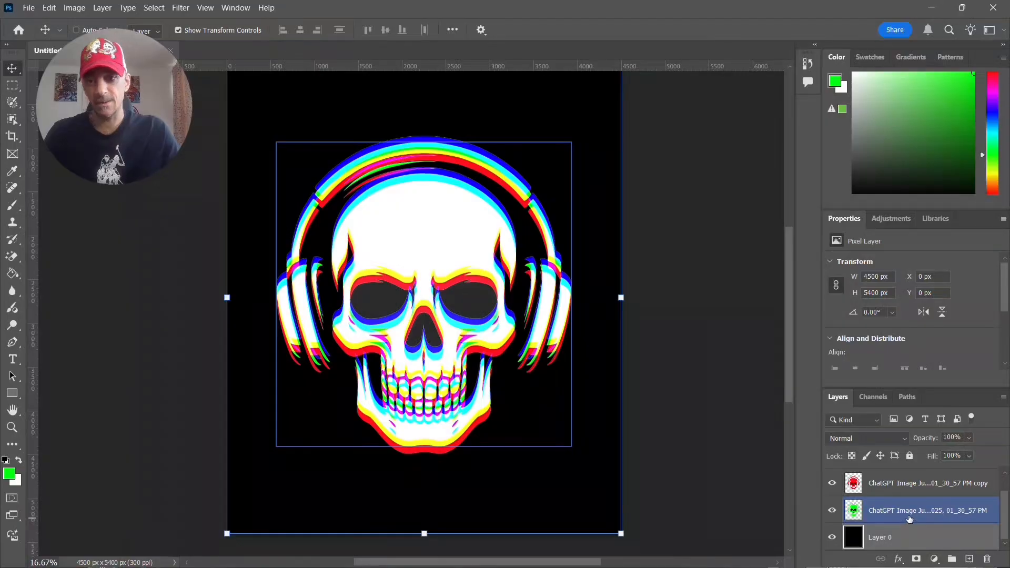
scroll(909, 520, up, 1)
click(895, 481)
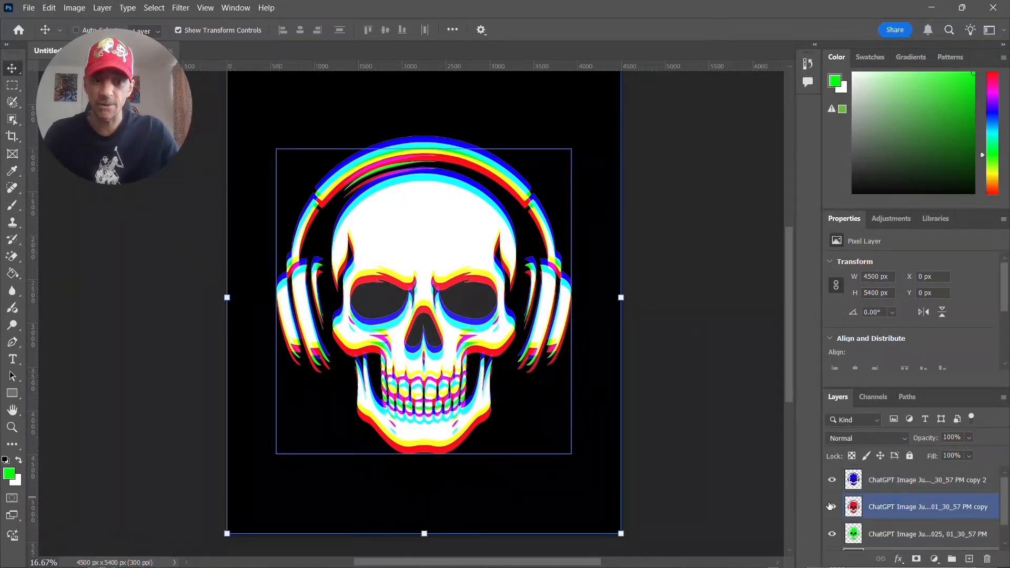
key(ctrl+z)
key(ctrl+z)
key(ctrl+z)
key(ctrl+z)
key(ctrl+z)
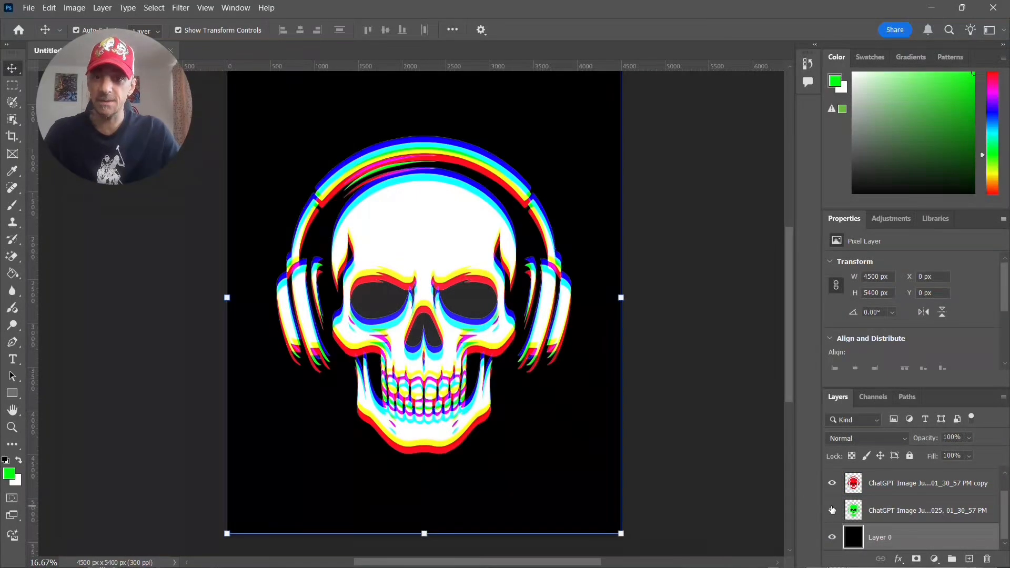
- Shift the red skull layer straight up to a Y position of about 868 px
click(908, 483)
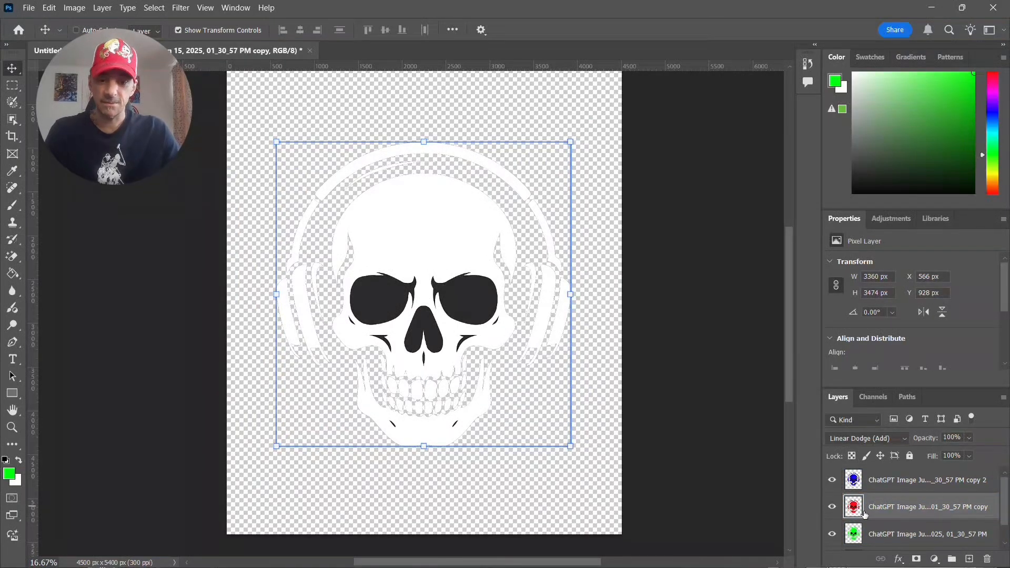
key(Up)
key(Up)
key(Up)
key(Up)
key(Up)
key(Up)
key(Up)
key(Up)
key(Up)
key(Up)
key(Up)
key(Up)
key(Up)
key(Up)
key(Up)
key(Up)
key(Up)
key(Up)
key(Up)
key(Up)
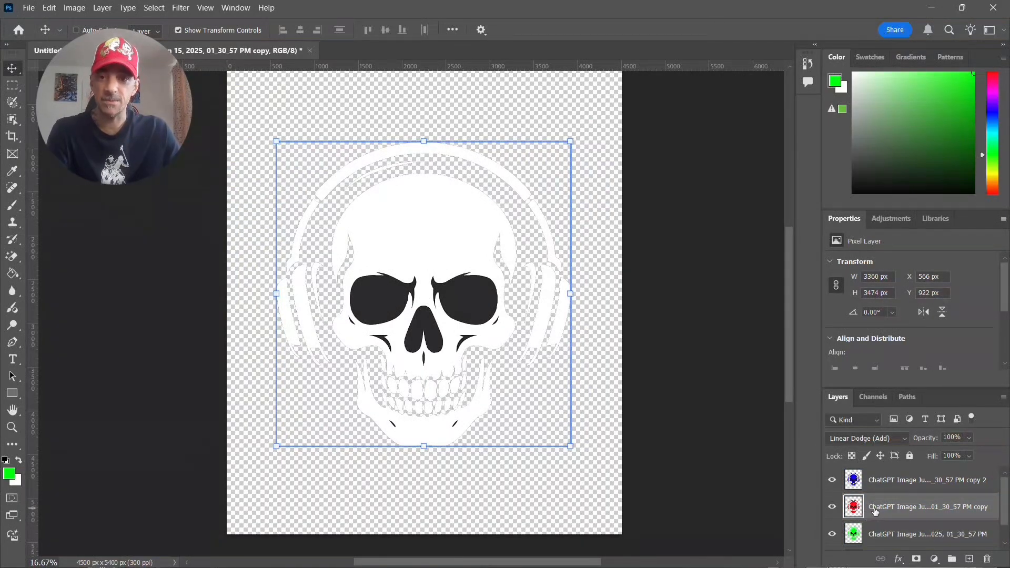
key(Up)
key(Up)
key(Up)
key(Up)
key(Up)
key(Up)
key(Up)
key(Up)
key(Up)
key(Up)
key(Up)
key(Up)
key(Up)
key(Up)
key(Up)
key(Up)
key(Up)
key(Up)
key(Up)
key(Up)
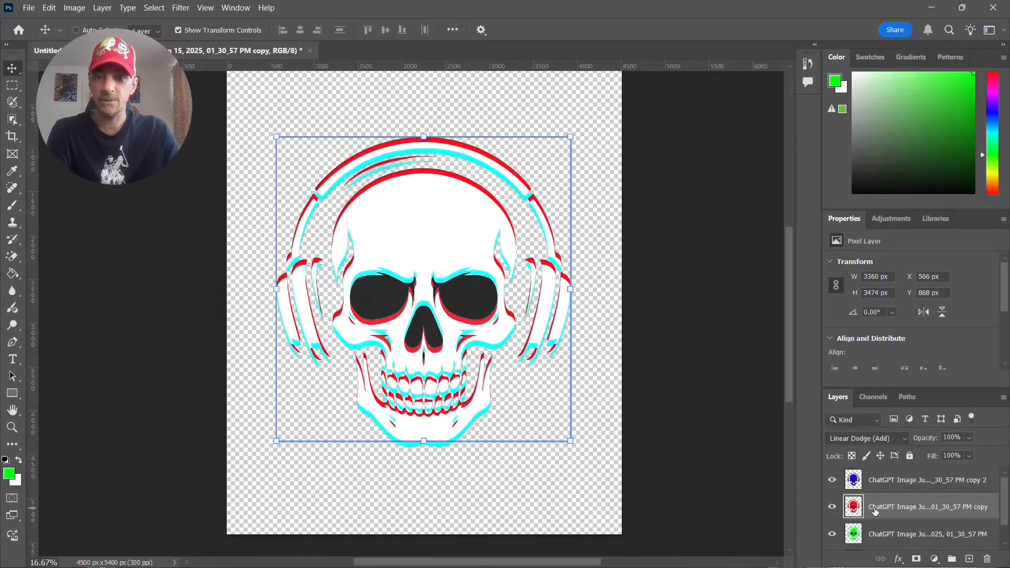
- Shift the blue skull layer straight down until its Y position is 1003 px
click(889, 490)
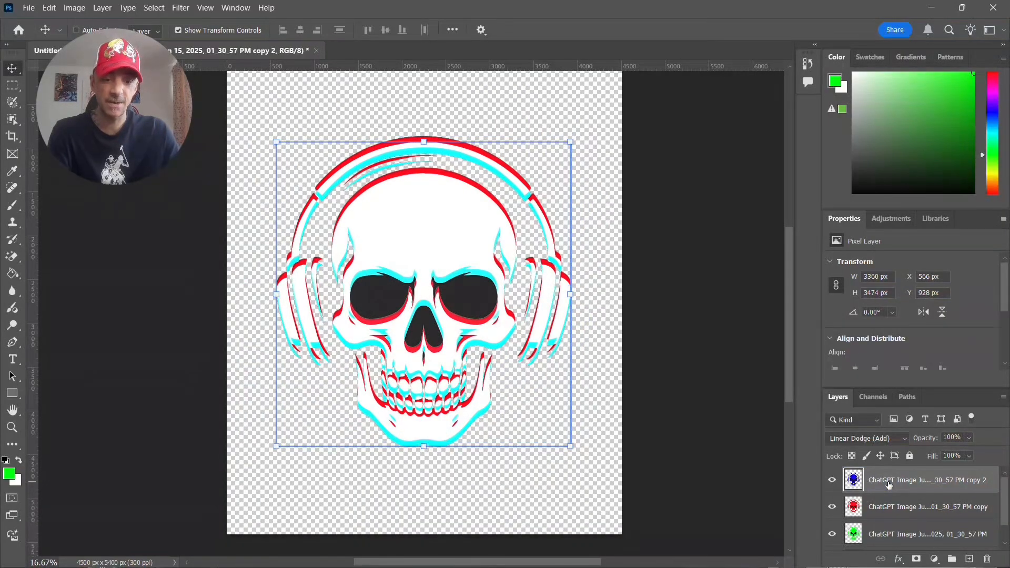
key(Down)
key(Down)
key(Down)
key(Down)
key(Down)
key(Down)
key(Down)
key(Down)
key(Down)
key(Down)
key(Down)
key(Down)
key(Down)
key(Down)
key(Down)
key(Down)
key(Down)
key(Down)
key(Down)
key(Down)
key(Down)
key(Down)
key(Down)
key(Down)
key(Down)
key(Down)
key(Down)
key(Down)
key(Down)
key(Down)
key(Down)
key(Down)
key(Down)
key(Down)
key(Down)
key(Down)
key(Down)
key(Down)
key(Down)
key(Down)
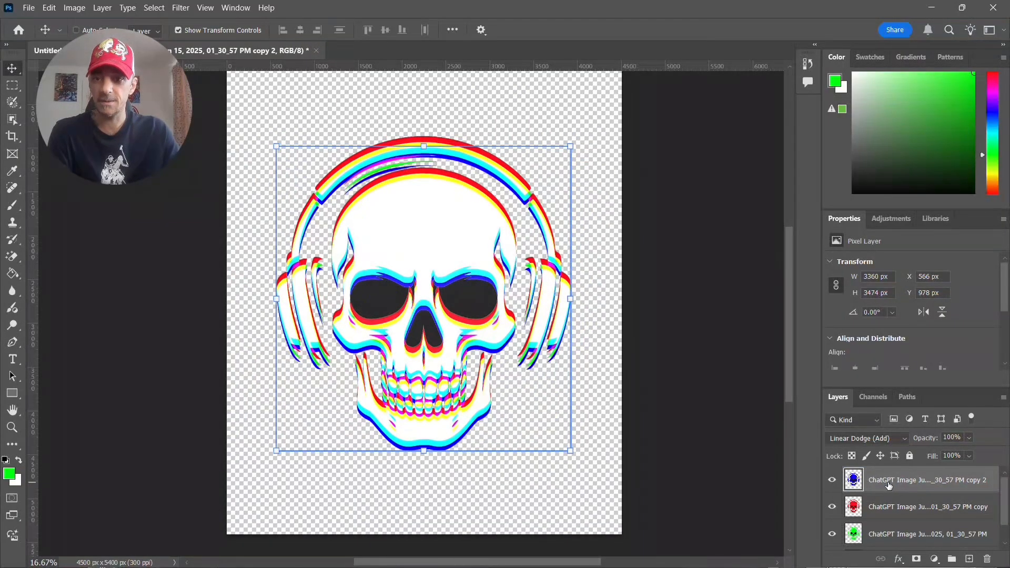
key(Down)
key(Down)
key(Down)
key(Down)
key(Down)
key(Down)
key(Down)
key(Down)
key(Down)
key(Down)
key(Down)
key(Down)
key(Down)
key(Down)
key(Down)
key(Down)
key(Down)
key(Down)
key(Down)
key(Down)
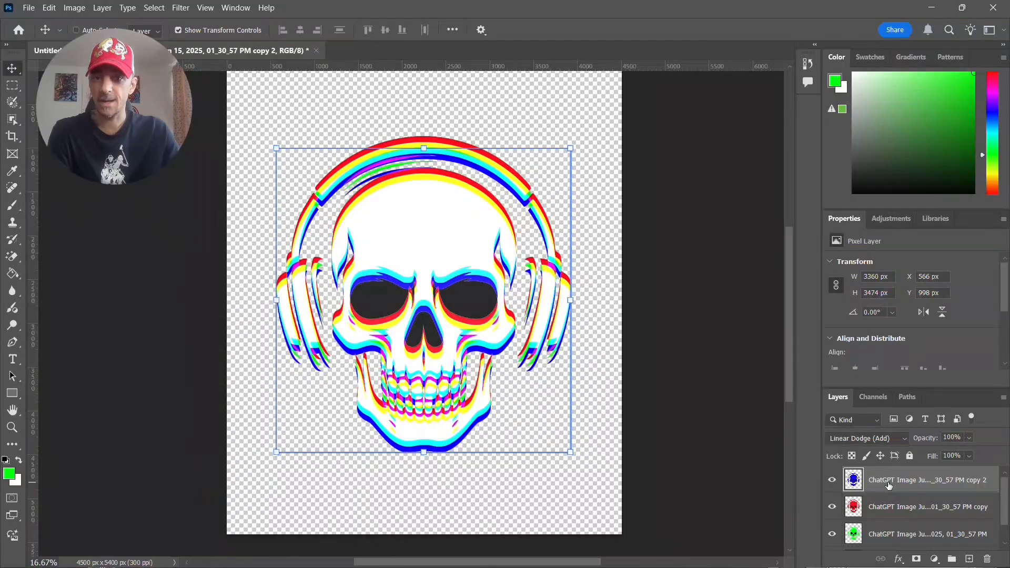
key(Down)
key(Down)
key(Down)
key(Down)
key(Down)
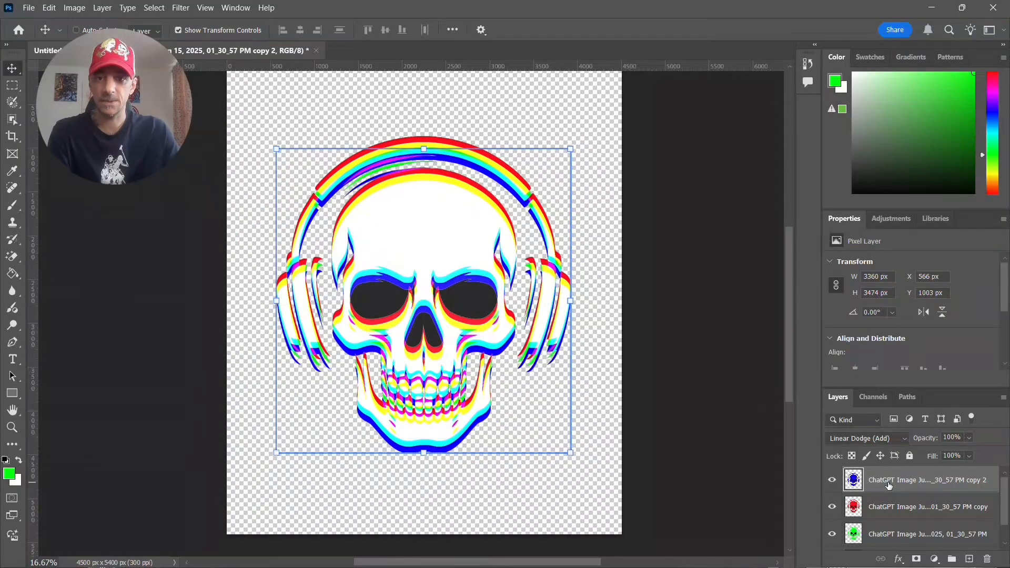
- Show the black background layer behind the skull and select it
scroll(889, 486, down, 2)
click(831, 533)
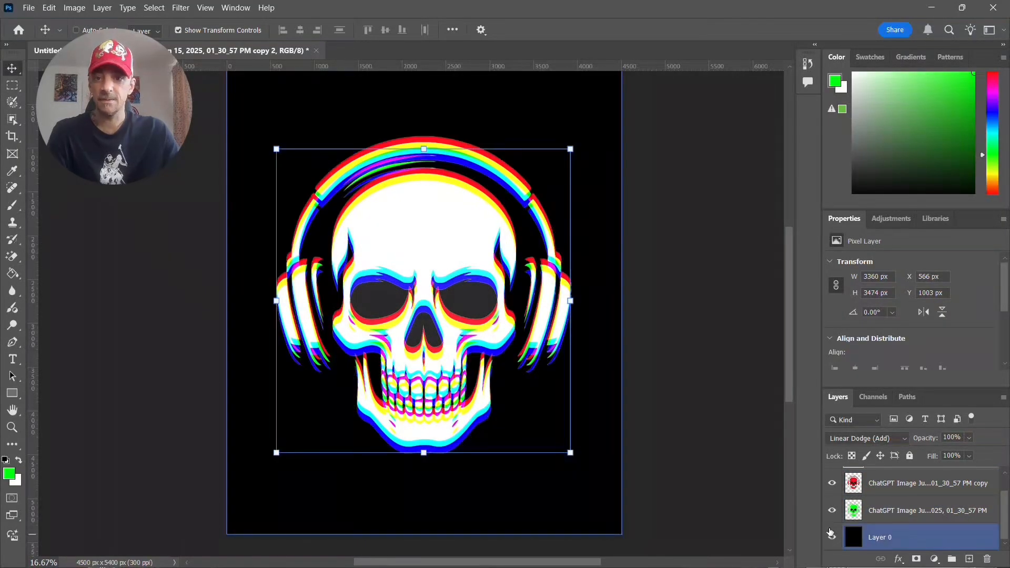
click(887, 536)
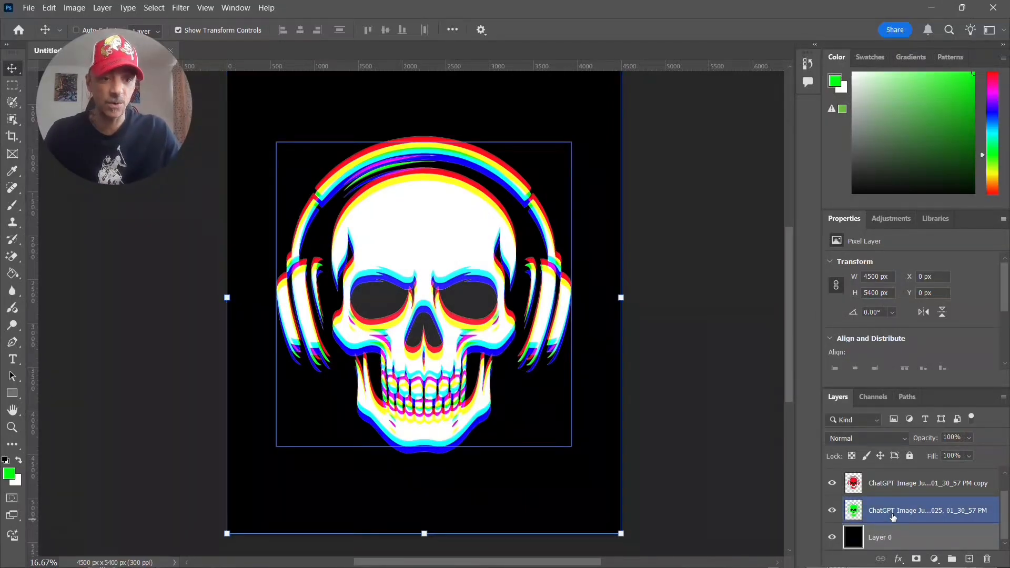
- Undo the background display and the vertical shifts of the red and blue skull layers so all three skulls align again
scroll(880, 509, up, 1)
key(ctrl+z)
key(ctrl+z)
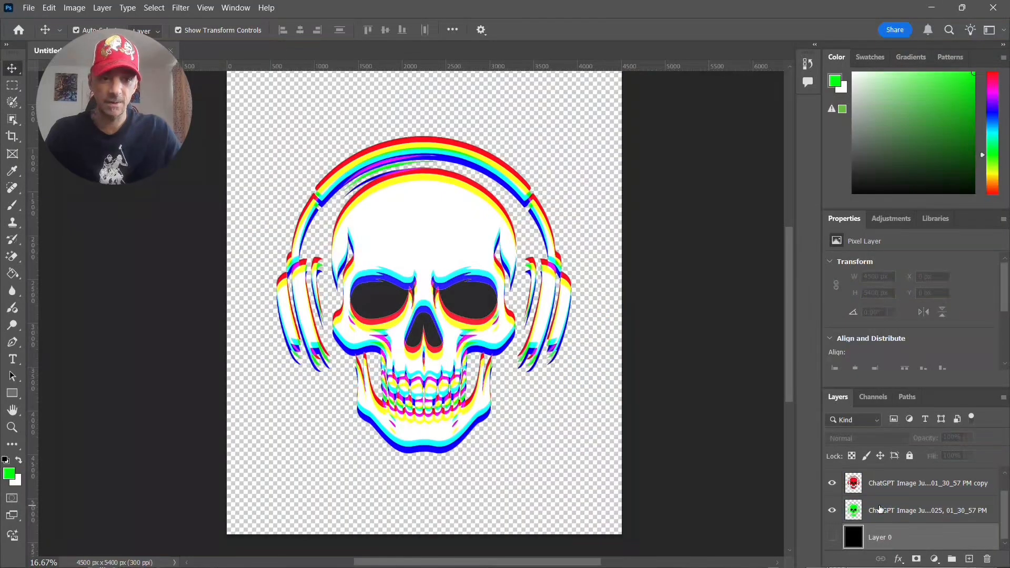
key(ctrl+z)
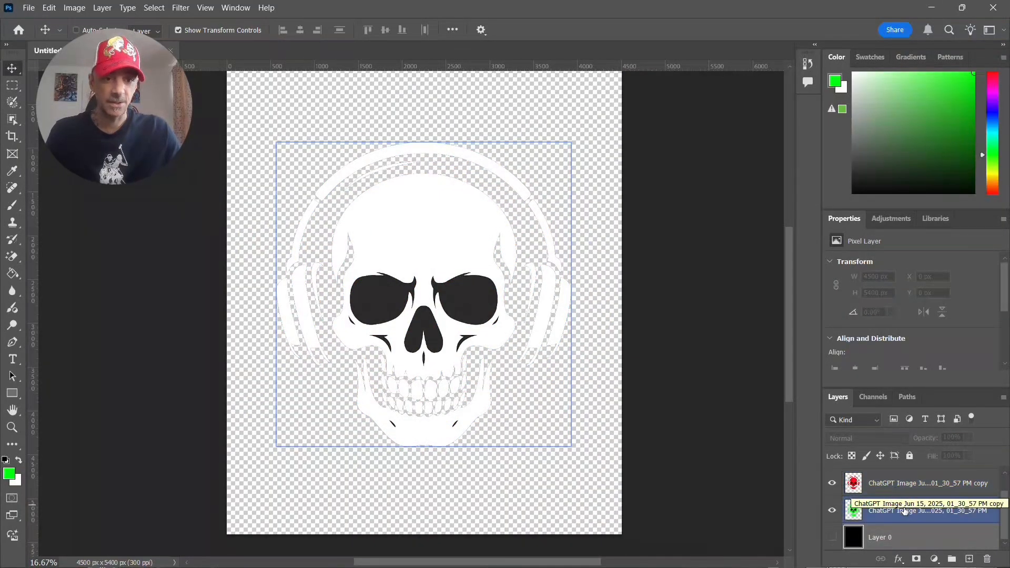
- Shift the blue skull layer straight up until its Y position is 844 px
scroll(904, 511, up, 1)
click(900, 483)
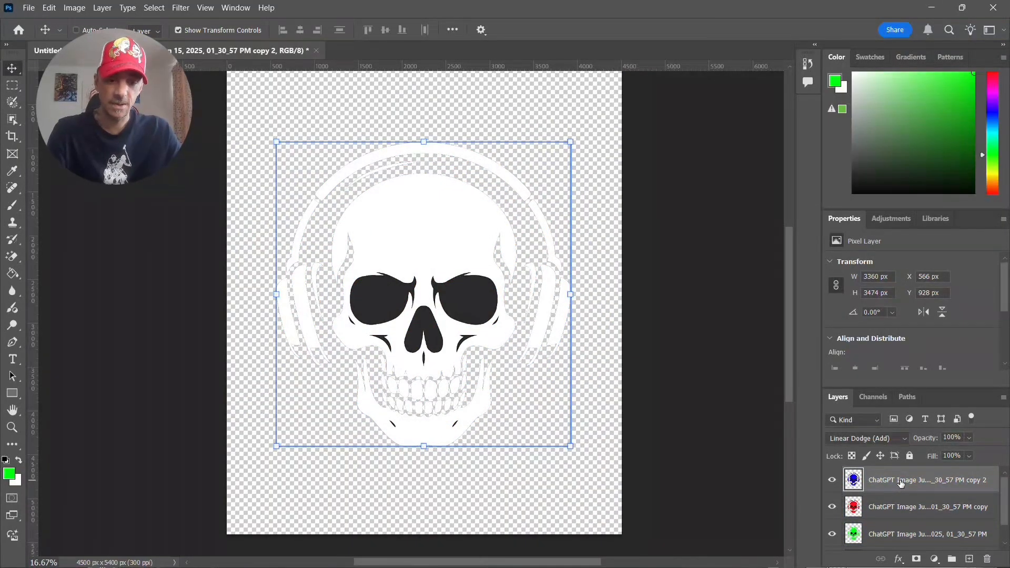
key(shift+Up)
key(shift+Up)
key(shift+Up)
key(shift+Up)
key(shift+Up)
key(shift+Up)
key(shift+Up)
key(shift+Up)
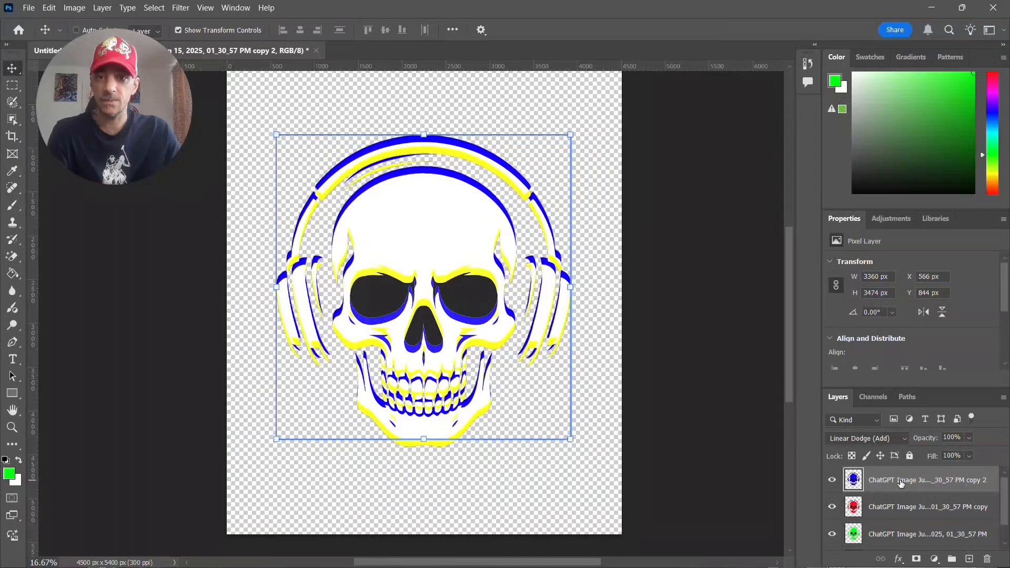
- Shift the red skull layer straight up until its Y position is 886 px
click(901, 508)
key(shift+Up)
key(shift+Up)
key(shift+Up)
key(shift+Up)
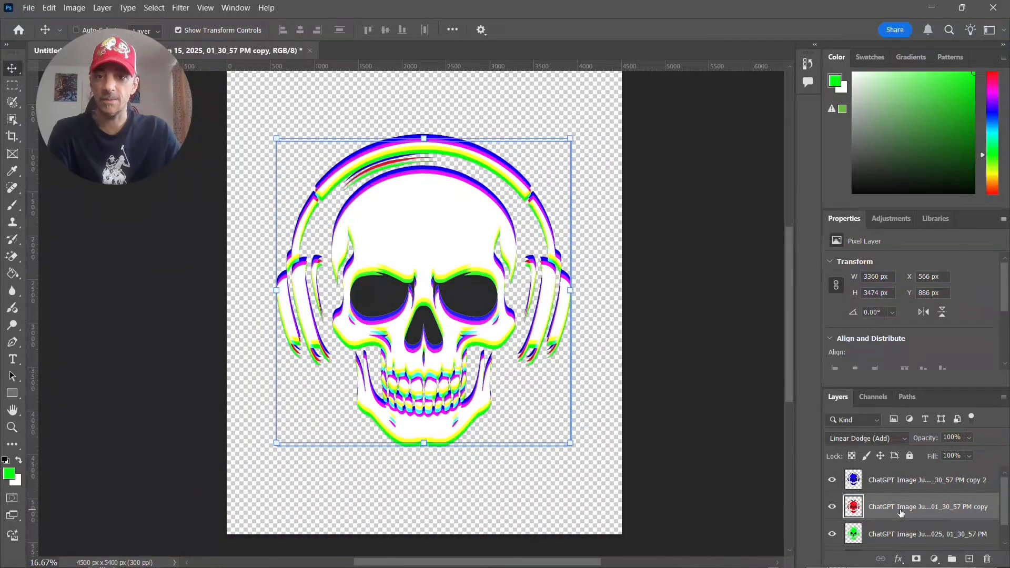
- Shift the red skull layer further straight up until its Y position is 766 px
key(shift+Up)
key(shift+Up)
key(shift+Up)
key(shift+Up)
key(shift+Up)
key(shift+Up)
key(shift+Up)
key(shift+Up)
key(shift+Up)
key(shift+Up)
key(shift+Up)
key(shift+Up)
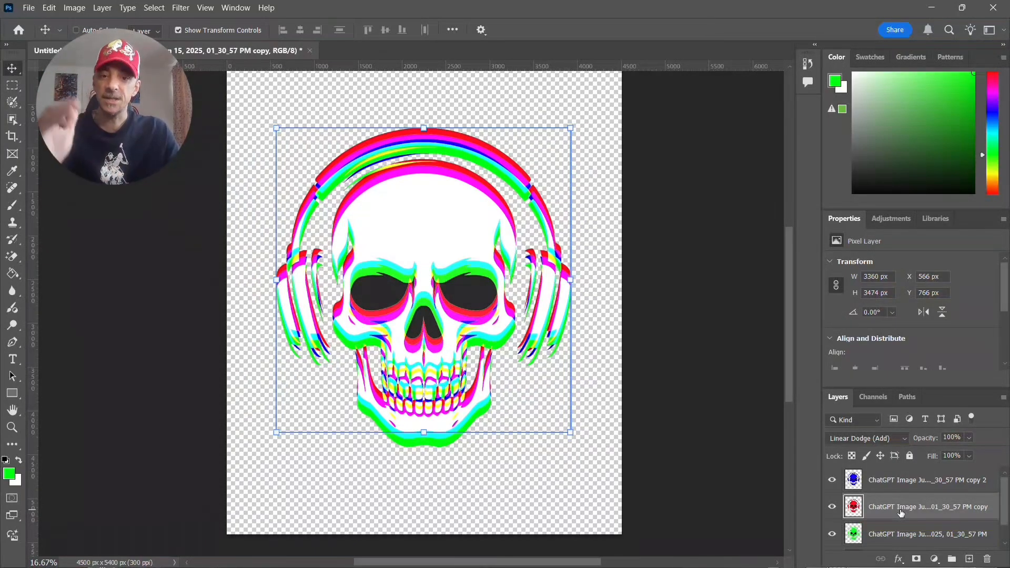
- Show the black background layer behind the offset skull and select it
scroll(853, 520, down, 1)
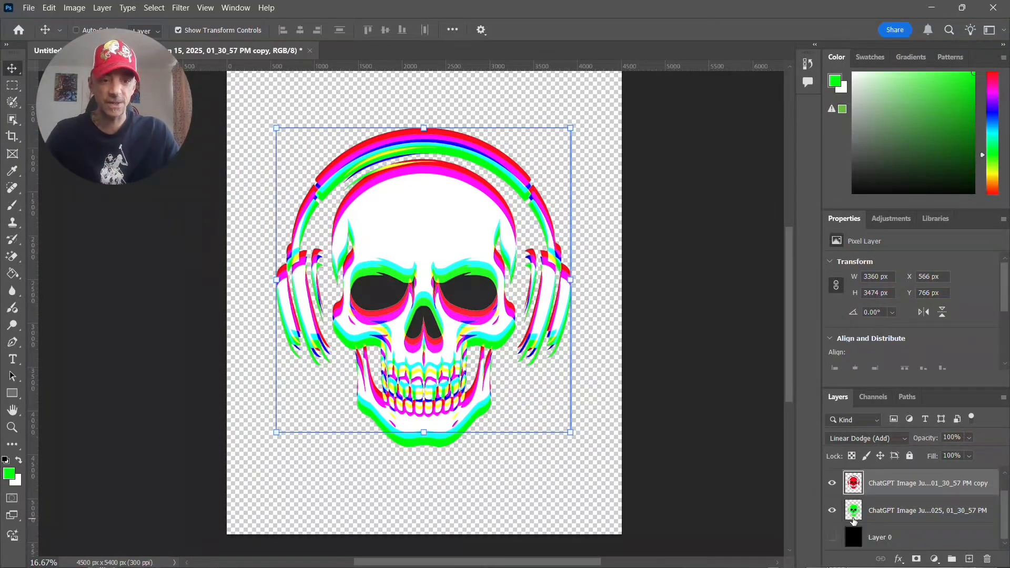
click(831, 538)
click(879, 534)
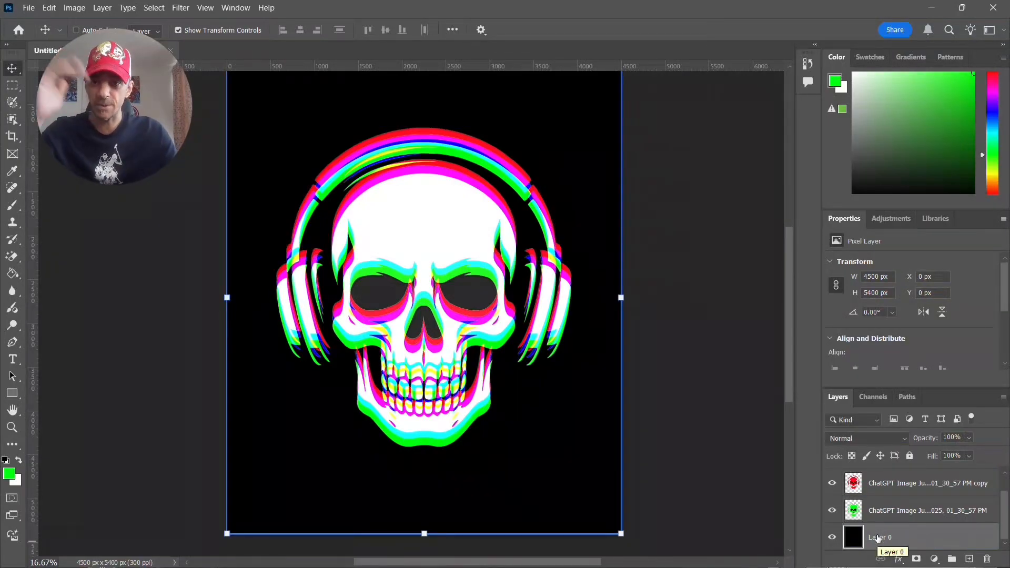
- Undo the background display and the upward shifts of the red and blue skull layers so all three skulls align again
click(885, 518)
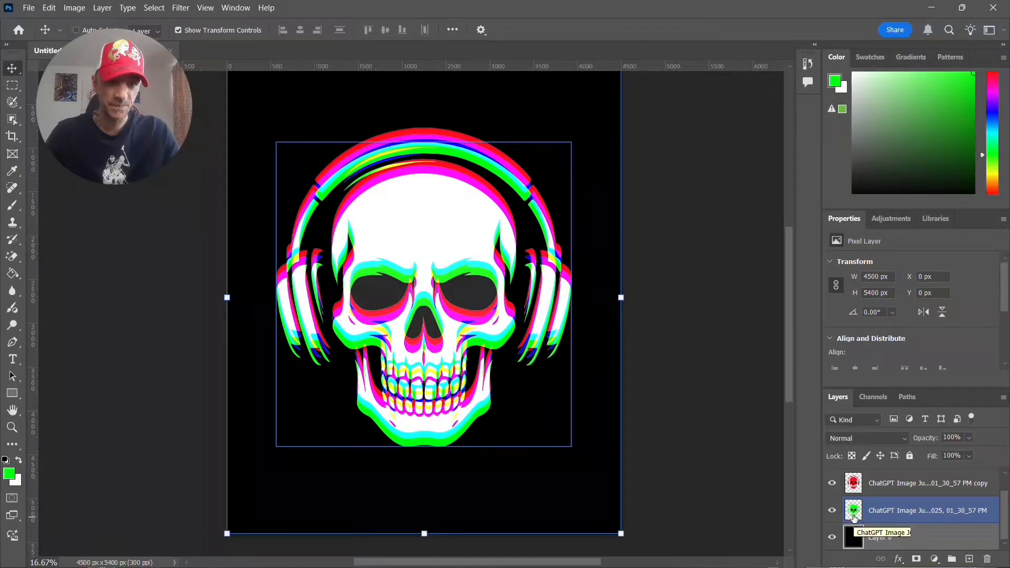
scroll(894, 513, up, 1)
click(895, 513)
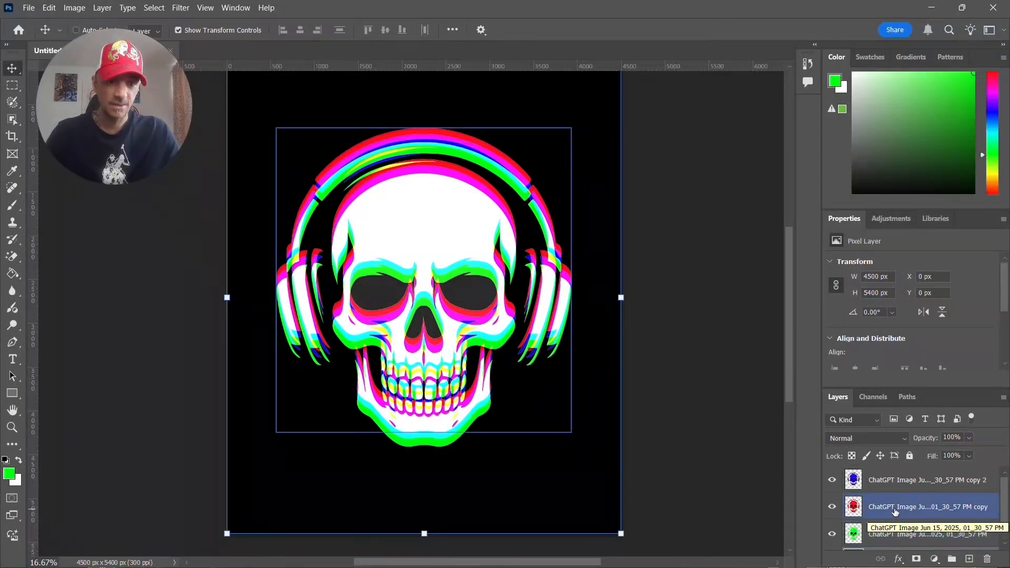
key(ctrl+z)
key(ctrl+z)
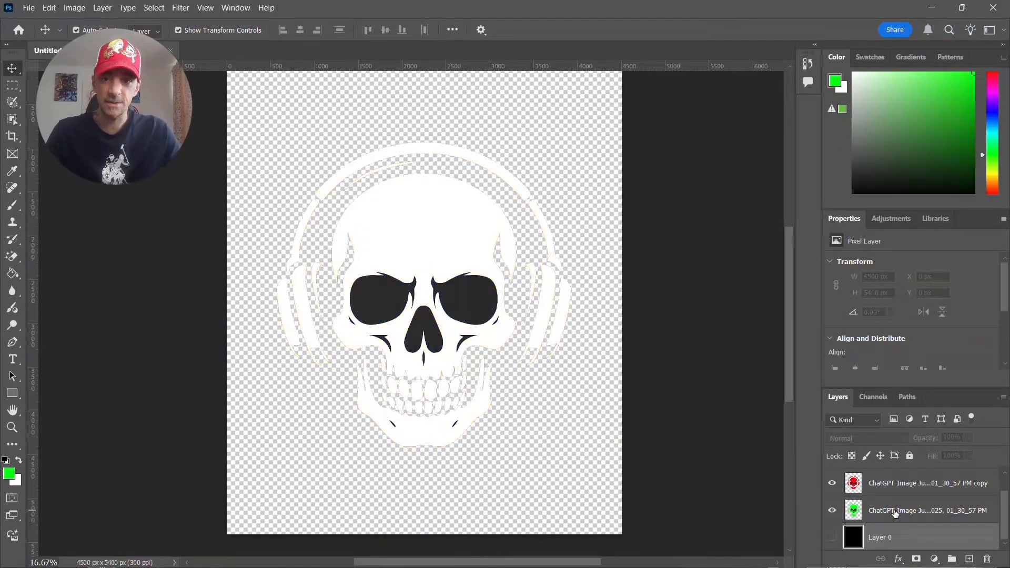
- Shift the blue skull layer straight up a short distance so a blue edge shows above the skull and headphones
click(922, 482)
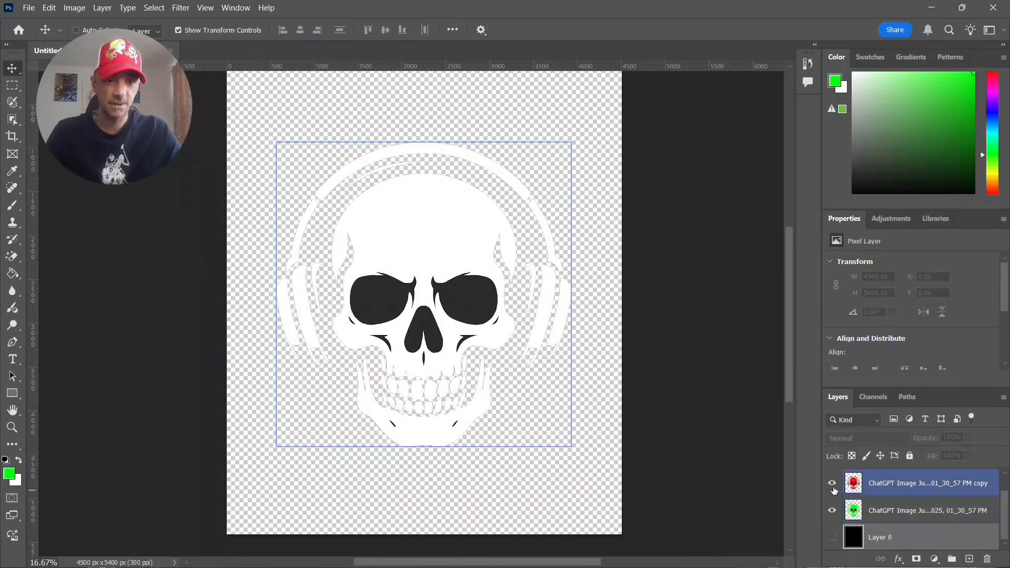
scroll(926, 489, up, 1)
click(925, 489)
key(shift+Up)
key(shift+Up)
key(shift+Up)
key(shift+Up)
key(shift+Up)
key(shift+Up)
key(shift+Up)
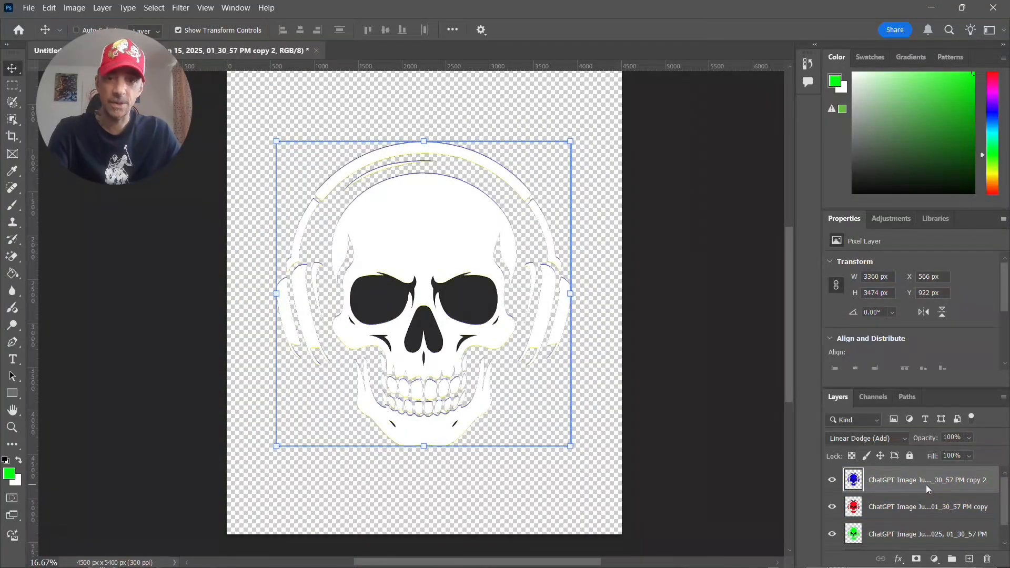
- Shift the red skull layer straight down until its Y position is 988 px
click(913, 508)
key(shift+Down)
key(shift+Down)
key(shift+Down)
key(shift+Down)
key(shift+Down)
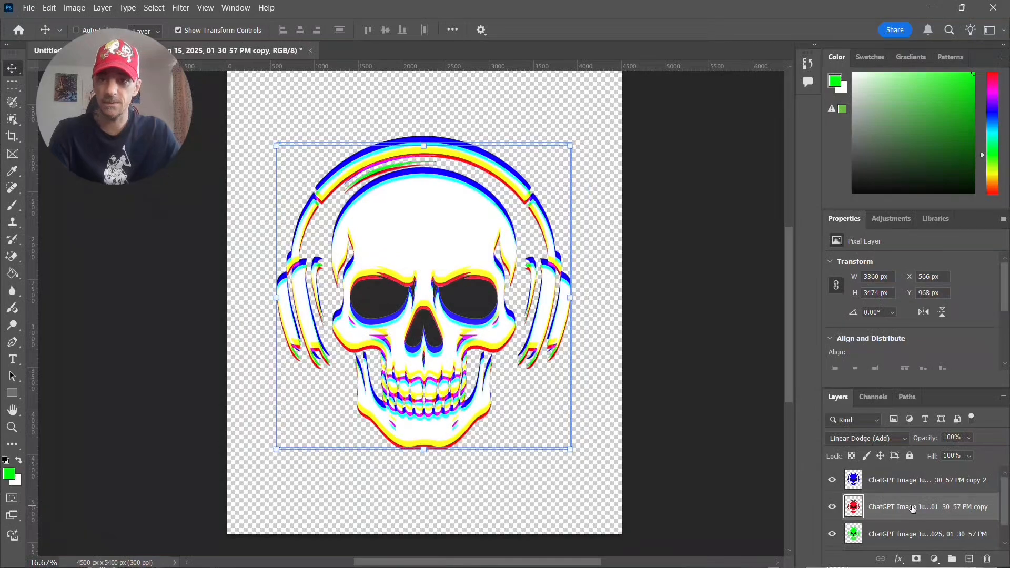
key(Down)
key(Down)
key(Down)
key(Down)
key(Down)
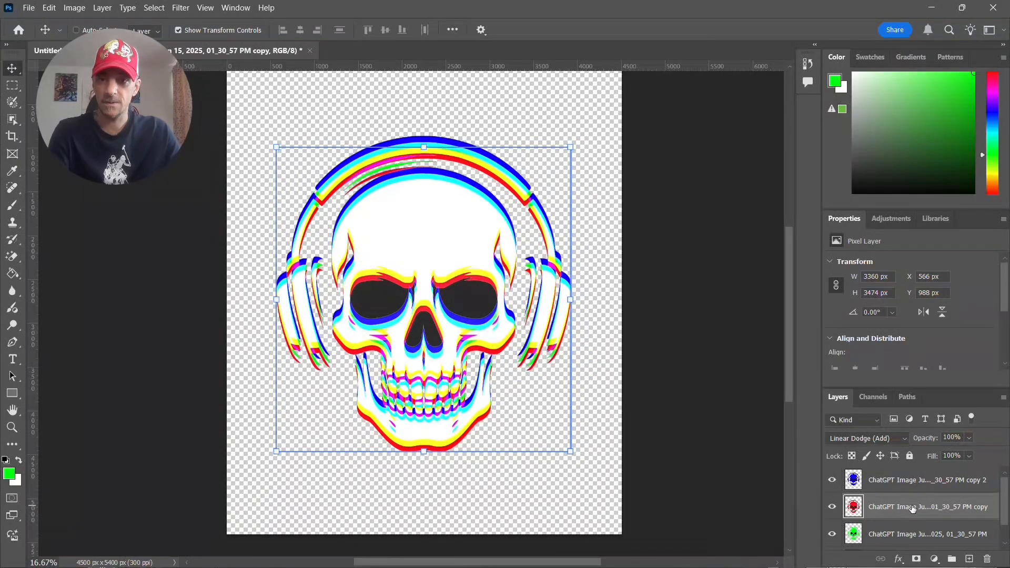
- Show the black background layer behind the vertically offset skull and select it
scroll(913, 508, down, 2)
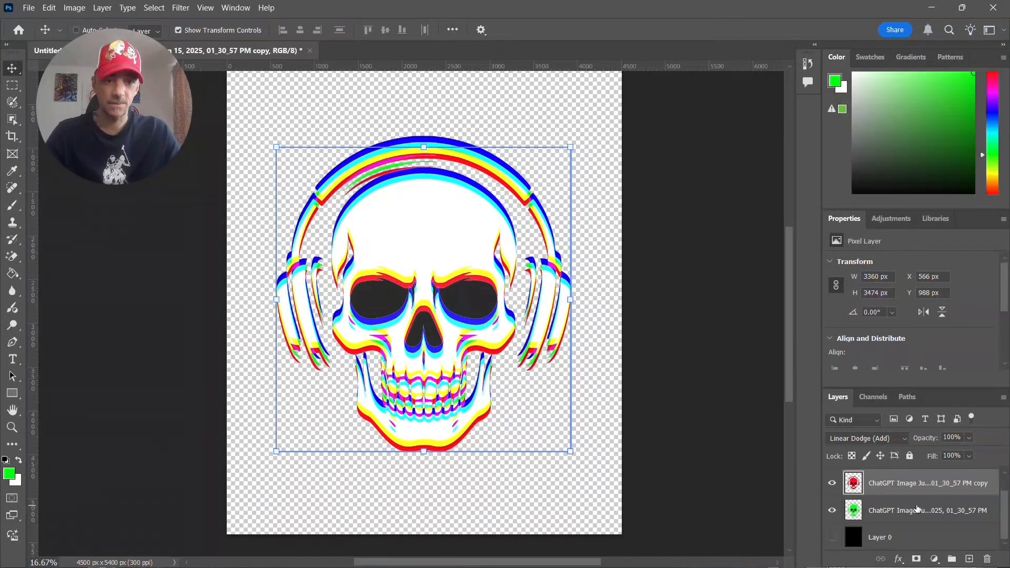
click(832, 537)
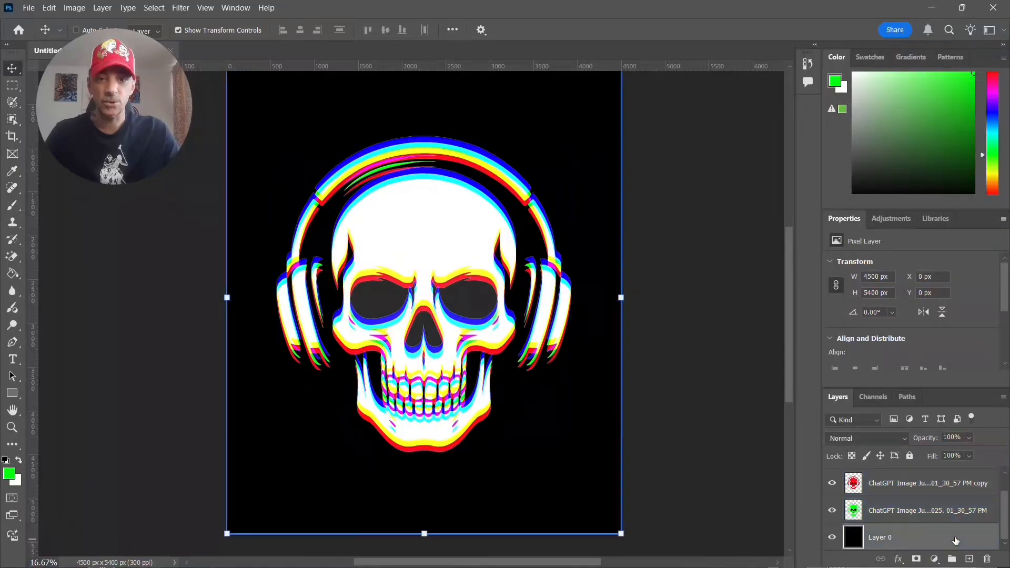
click(827, 472)
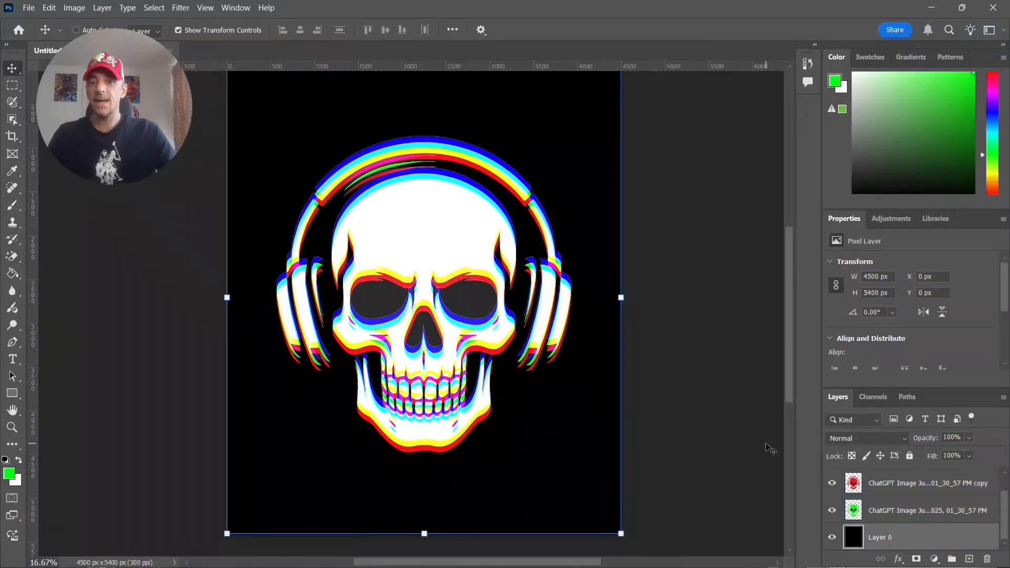